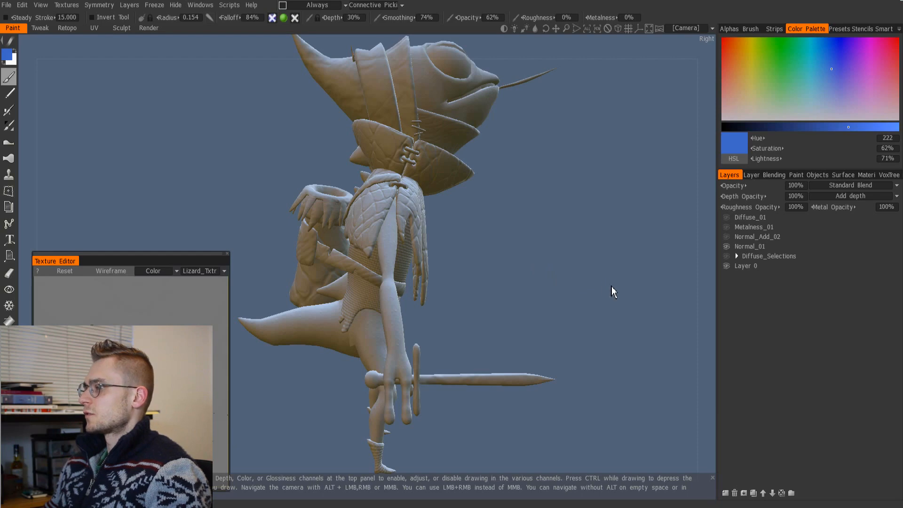
Make the Normal_Add_02 layer visible on the character's torso and clothing.
{"action": "left_click_drag", "start_coordinate": [611, 286], "coordinate": [481, 289]}
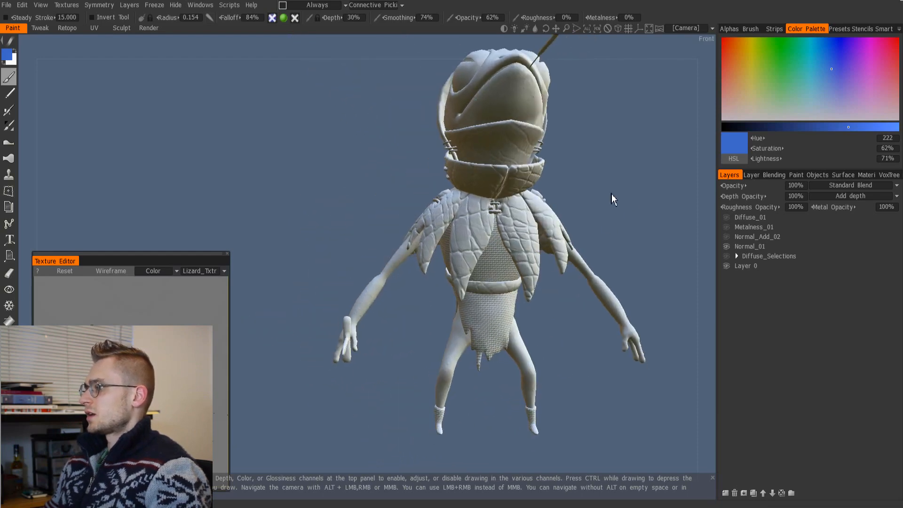
{"action": "middle_click_drag", "start_coordinate": [612, 194], "coordinate": [519, 170]}
{"action": "right_click_drag", "start_coordinate": [518, 170], "coordinate": [545, 329]}
{"action": "middle_click_drag", "start_coordinate": [617, 158], "coordinate": [627, 271]}
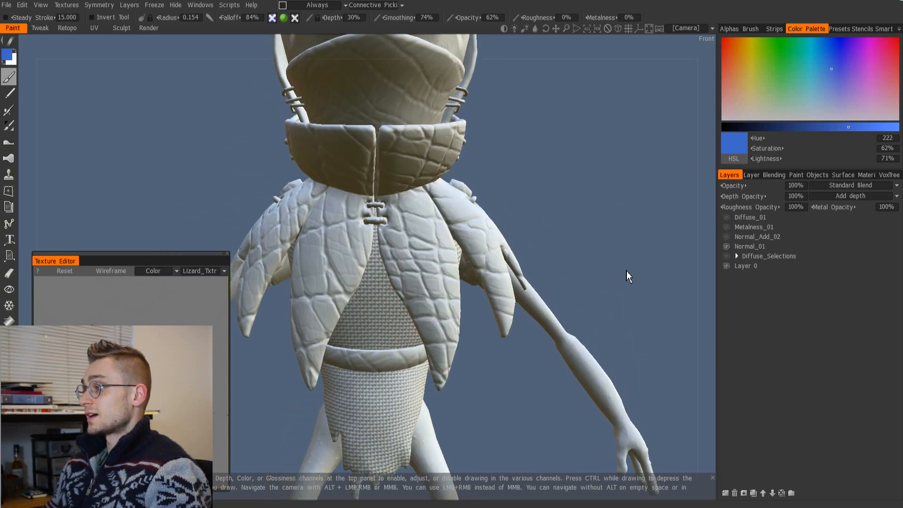
{"action": "right_click_drag", "start_coordinate": [627, 271], "coordinate": [637, 213]}
{"action": "left_click_drag", "start_coordinate": [637, 213], "coordinate": [490, 225]}
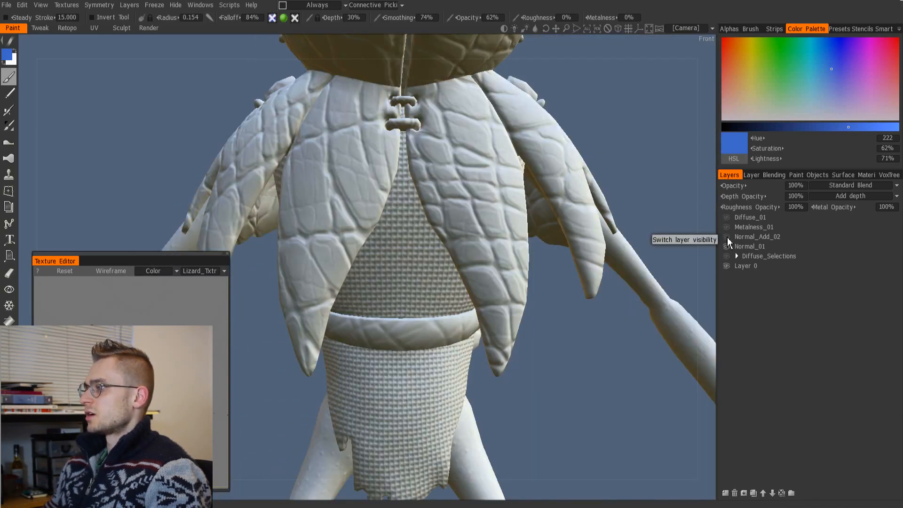
{"action": "left_click", "coordinate": [727, 238]}
Inspect the wrinkles and bumps on the legs, arms and tail, comparing them with Normal_Add_02 hidden and shown again.
{"action": "middle_click_drag", "start_coordinate": [573, 402], "coordinate": [580, 202]}
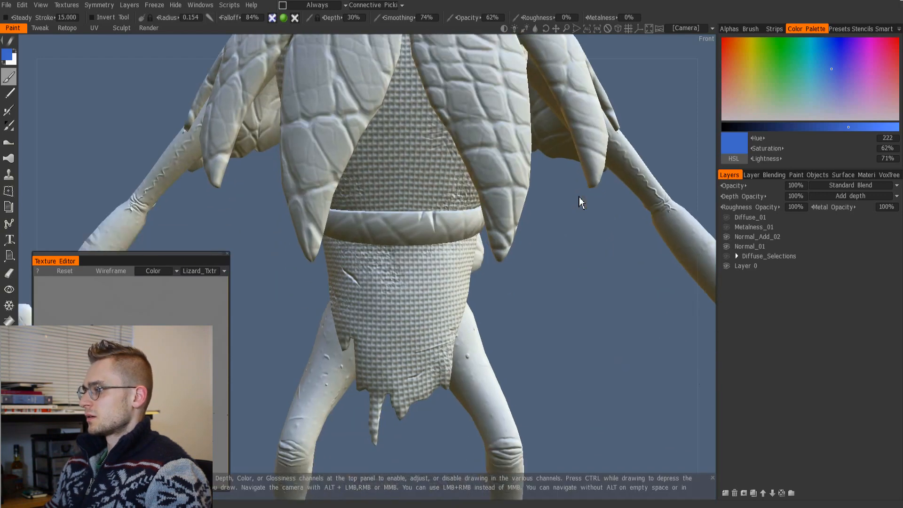
{"action": "left_click_drag", "start_coordinate": [454, 363], "coordinate": [575, 393]}
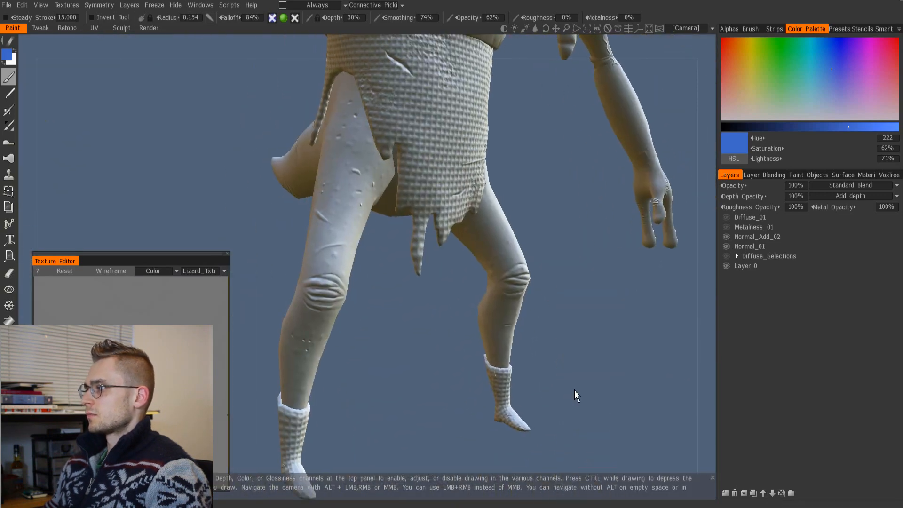
{"action": "left_click_drag", "start_coordinate": [340, 272], "coordinate": [392, 327], "text": "alt"}
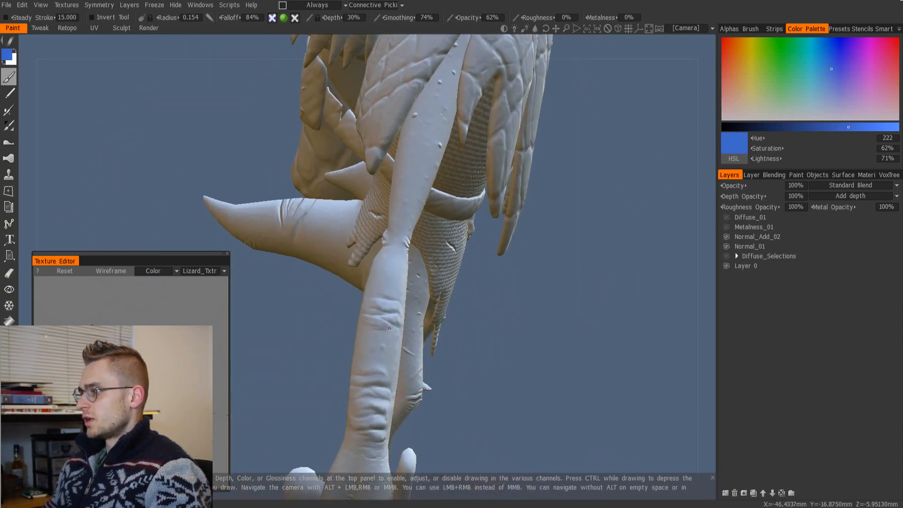
{"action": "mouse_move", "coordinate": [501, 349]}
{"action": "left_mouse_down"}
{"action": "mouse_move", "coordinate": [495, 336]}
{"action": "mouse_move", "coordinate": [513, 345]}
{"action": "left_mouse_up"}
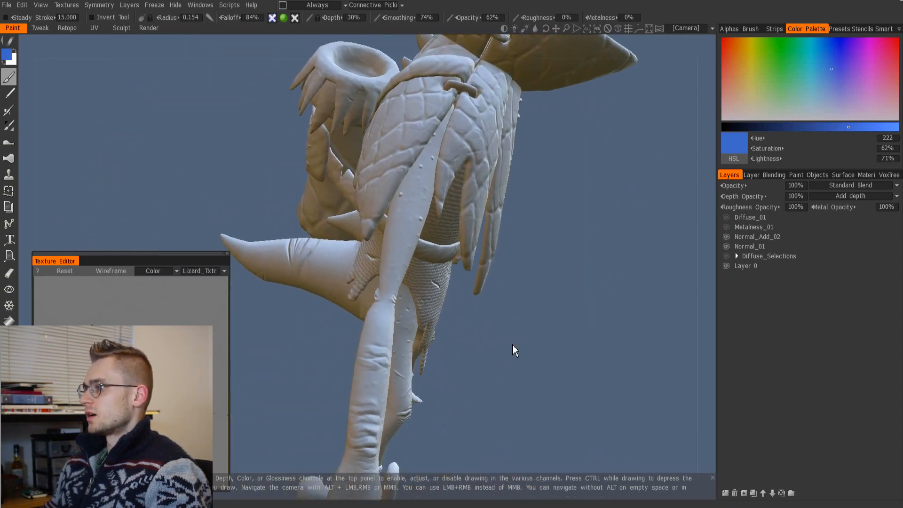
{"action": "left_click", "coordinate": [728, 238]}
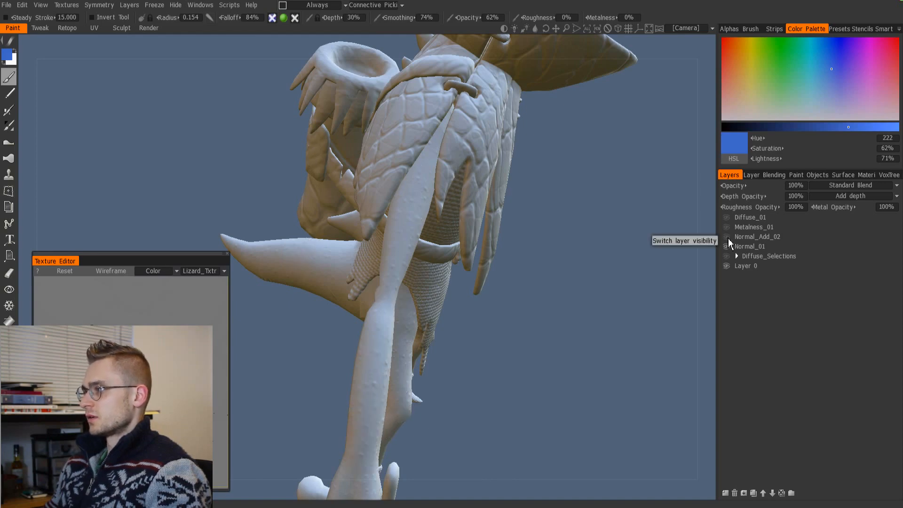
{"action": "left_click", "coordinate": [729, 238]}
Examine the added normal detail on the hand, sword, torso, helmet and head from several angles.
{"action": "left_click_drag", "start_coordinate": [632, 237], "coordinate": [544, 341]}
{"action": "middle_click_drag", "start_coordinate": [489, 418], "coordinate": [502, 285]}
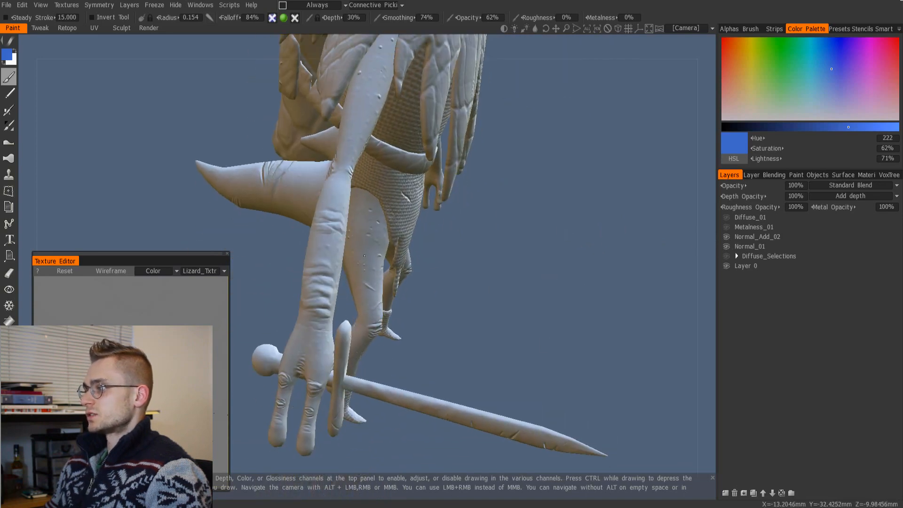
{"action": "left_click_drag", "start_coordinate": [550, 245], "coordinate": [489, 226]}
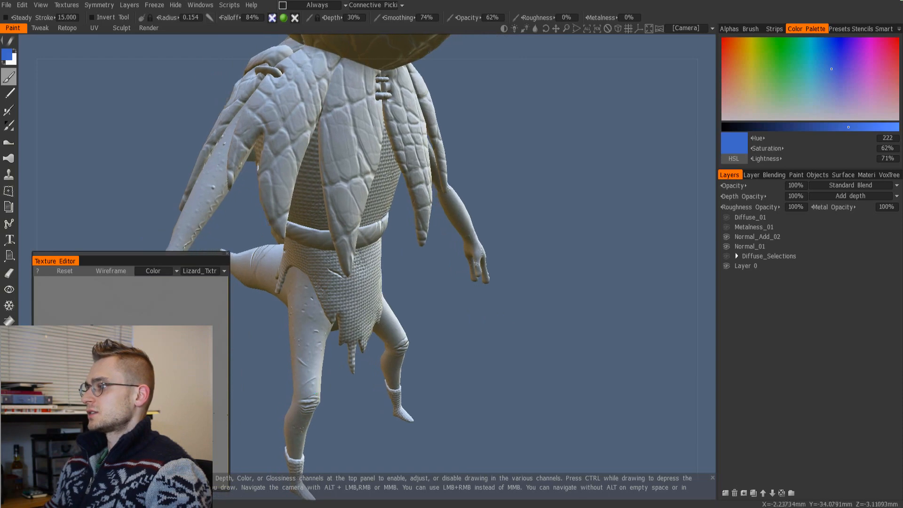
{"action": "left_click_drag", "start_coordinate": [517, 144], "coordinate": [541, 117]}
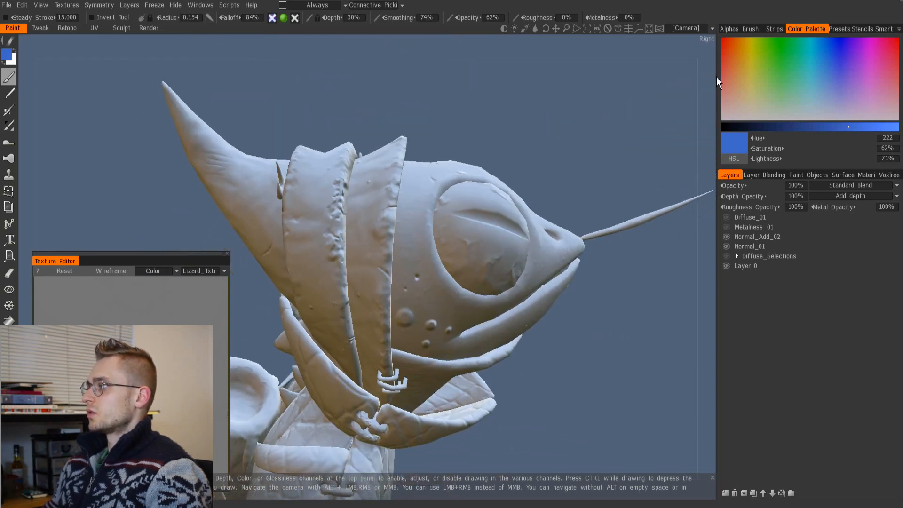
Display the default brush alphas in place of the color palette.
{"action": "left_click", "coordinate": [730, 30]}
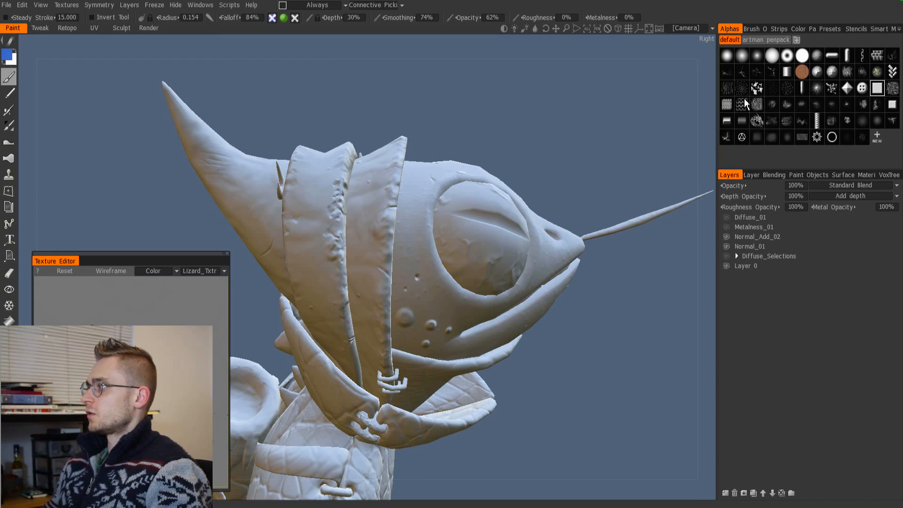
{"action": "left_click", "coordinate": [751, 30]}
{"action": "left_click", "coordinate": [734, 29]}
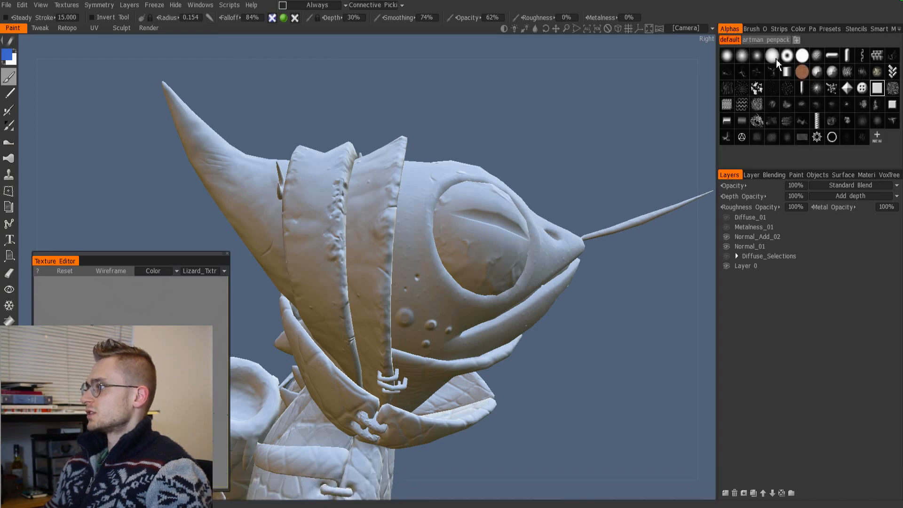
{"action": "mouse_move", "coordinate": [879, 87]}
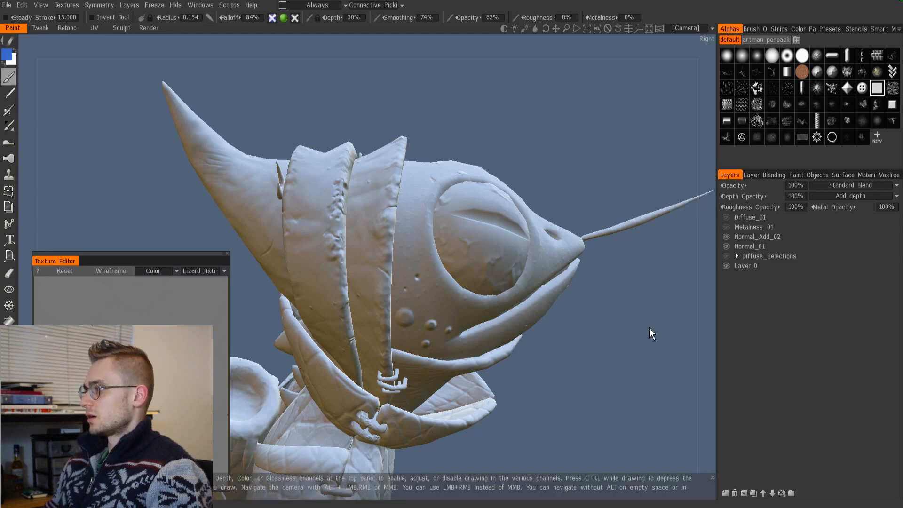
Isolate the Eyes paint object so that all other parts of the character are hidden.
{"action": "right_click_drag", "start_coordinate": [651, 328], "coordinate": [598, 321]}
{"action": "middle_click_drag", "start_coordinate": [598, 321], "coordinate": [572, 258]}
{"action": "right_click_drag", "start_coordinate": [572, 258], "coordinate": [556, 337]}
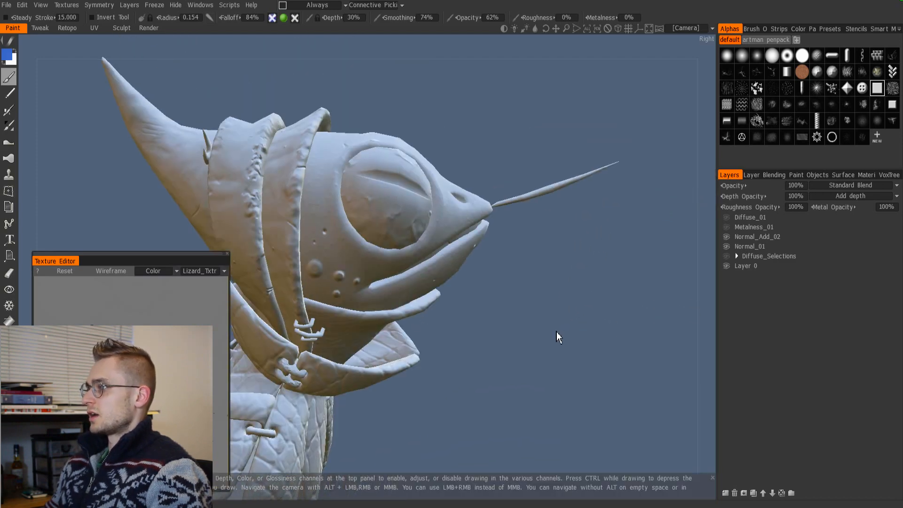
{"action": "left_click_drag", "start_coordinate": [557, 337], "coordinate": [575, 328]}
{"action": "right_click_drag", "start_coordinate": [575, 328], "coordinate": [607, 325]}
{"action": "left_click", "coordinate": [739, 256]}
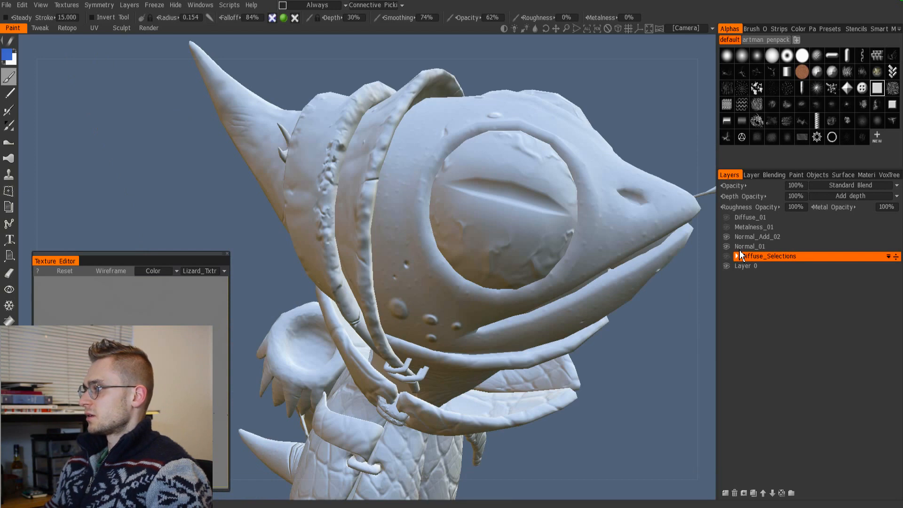
{"action": "left_click_drag", "start_coordinate": [651, 364], "coordinate": [584, 363]}
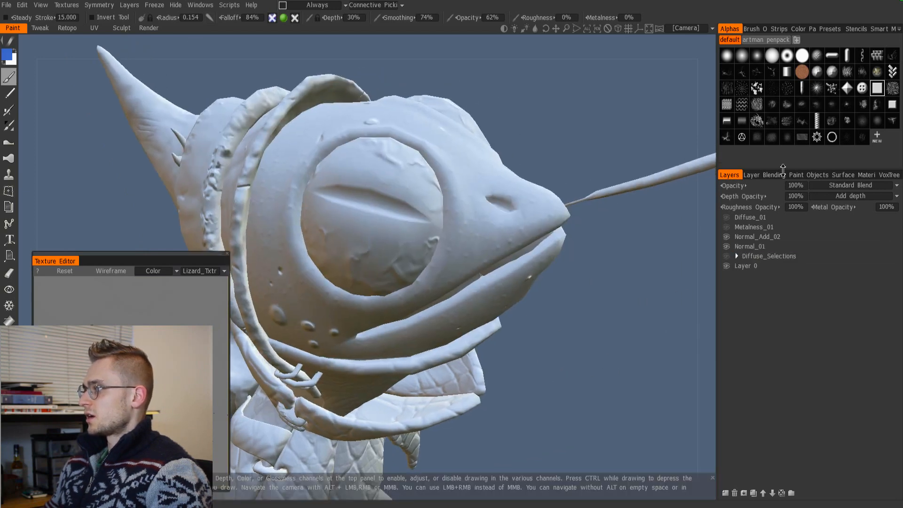
{"action": "left_click", "coordinate": [795, 175]}
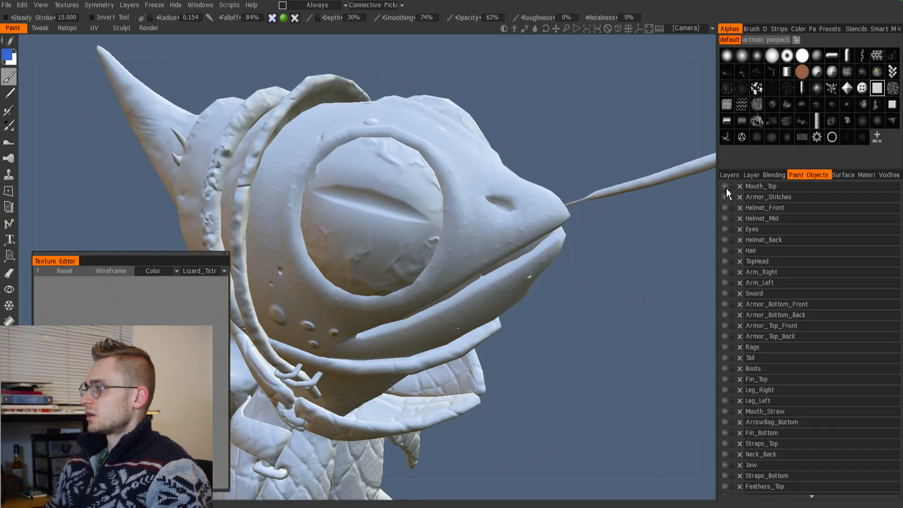
{"action": "left_click", "coordinate": [725, 229], "text": "alt"}
Inspect the surface detail on both eyes and set the brush to paint depth with color painting disabled.
{"action": "mouse_move", "coordinate": [596, 260]}
{"action": "left_mouse_down"}
{"action": "mouse_move", "coordinate": [540, 213]}
{"action": "mouse_move", "coordinate": [525, 230]}
{"action": "left_mouse_up"}
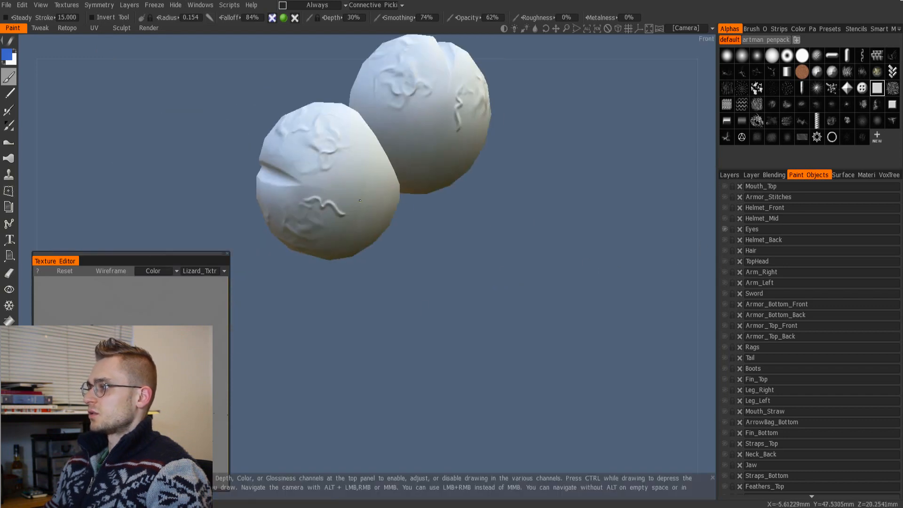
{"action": "left_click_drag", "start_coordinate": [401, 190], "coordinate": [460, 323]}
{"action": "left_click_drag", "start_coordinate": [417, 381], "coordinate": [385, 353]}
{"action": "middle_click_drag", "start_coordinate": [385, 353], "coordinate": [346, 320]}
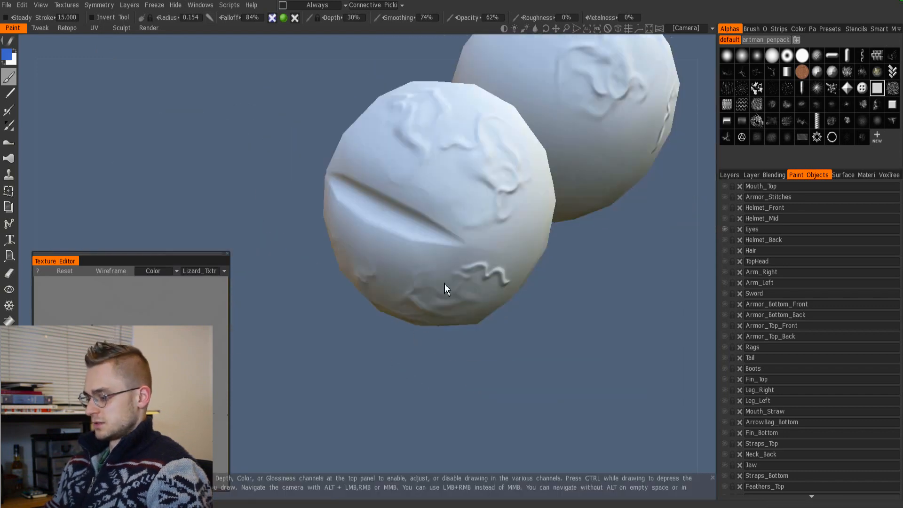
{"action": "right_click_drag", "start_coordinate": [565, 326], "coordinate": [552, 318]}
{"action": "left_click_drag", "start_coordinate": [551, 318], "coordinate": [544, 242]}
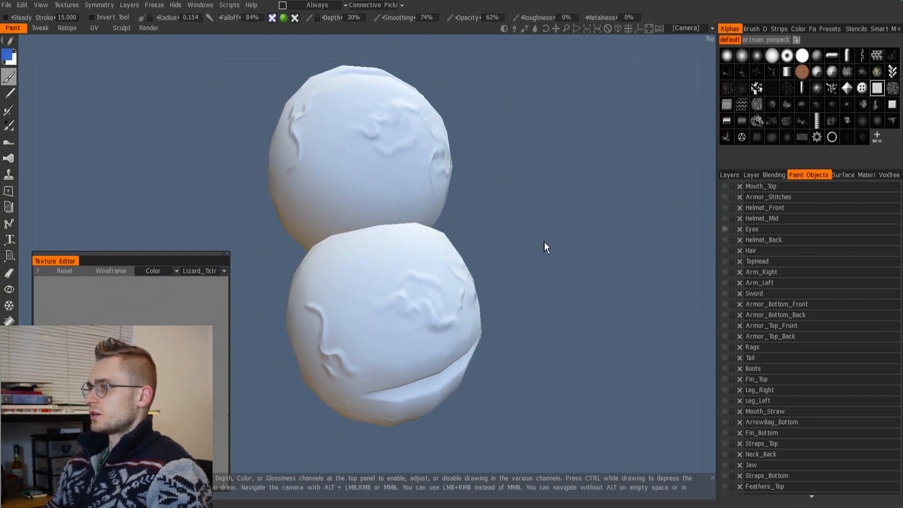
{"action": "left_click_drag", "start_coordinate": [402, 128], "coordinate": [518, 199]}
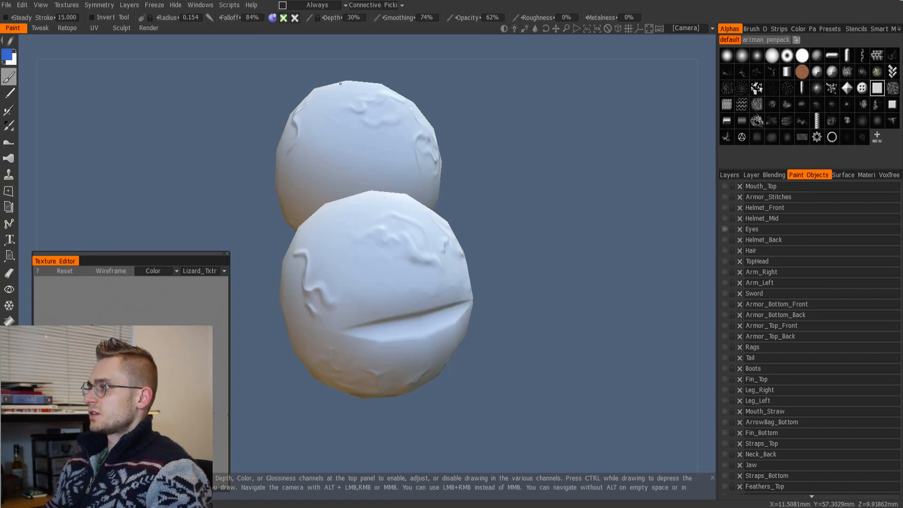
{"action": "mouse_move", "coordinate": [285, 21]}
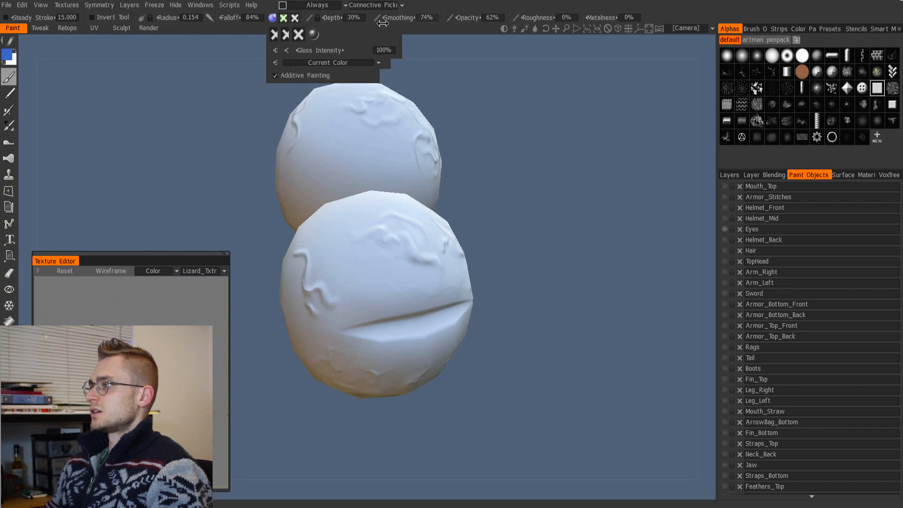
Select Normal_Add_02 as the current paint layer.
{"action": "left_click_drag", "start_coordinate": [506, 155], "coordinate": [509, 219]}
{"action": "middle_click_drag", "start_coordinate": [502, 148], "coordinate": [506, 196]}
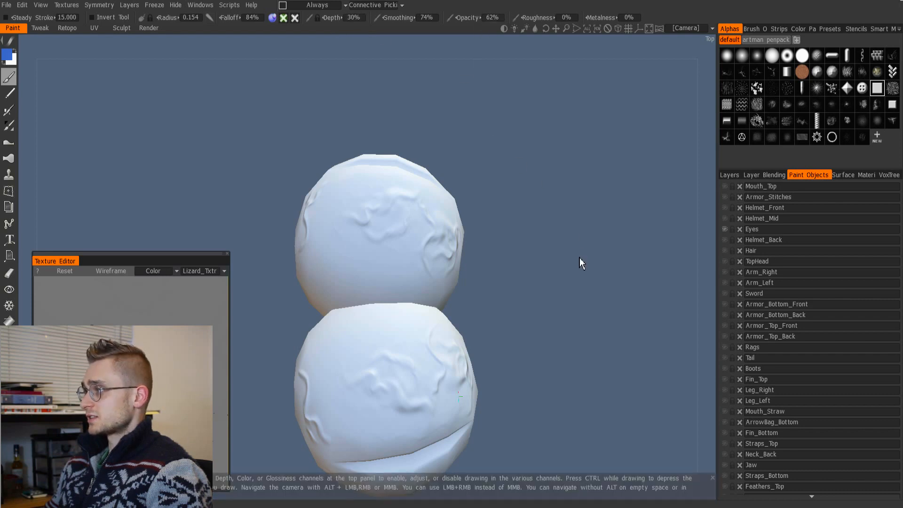
{"action": "scroll", "coordinate": [583, 262], "scroll_direction": "down", "scroll_amount": 3}
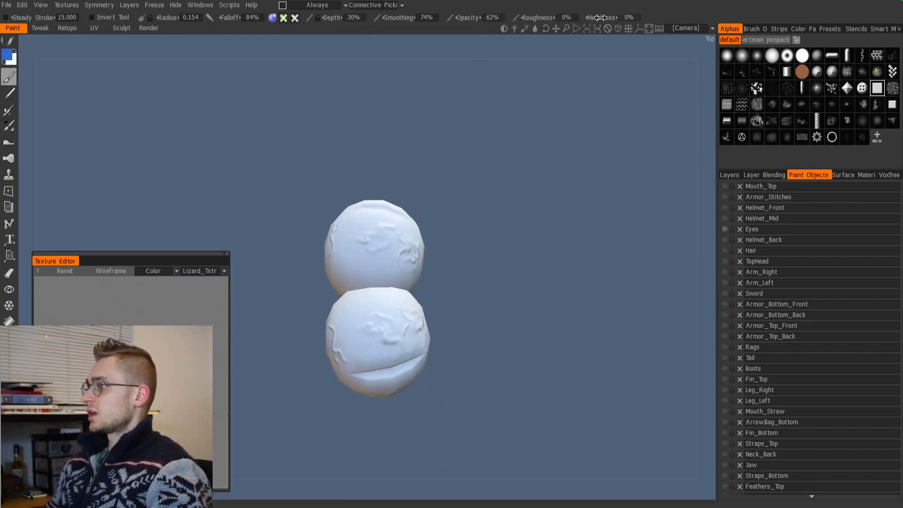
{"action": "scroll", "coordinate": [488, 286], "scroll_direction": "down", "scroll_amount": 2}
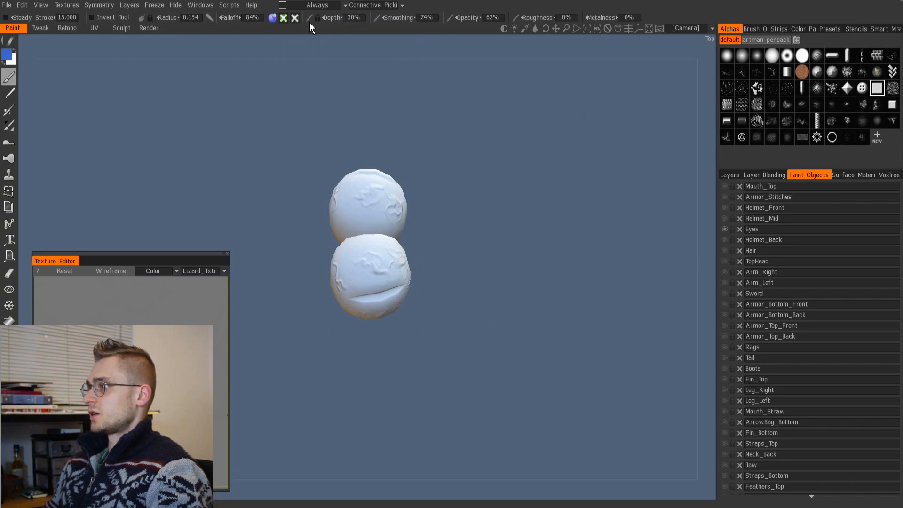
{"action": "scroll", "coordinate": [501, 235], "scroll_direction": "up", "scroll_amount": 5}
{"action": "left_click", "coordinate": [730, 175]}
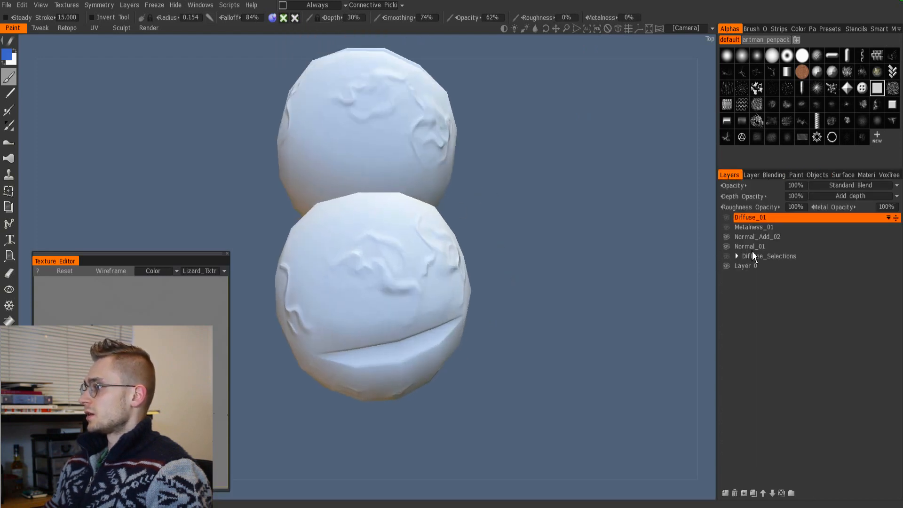
{"action": "left_click", "coordinate": [755, 255]}
{"action": "left_click", "coordinate": [763, 238]}
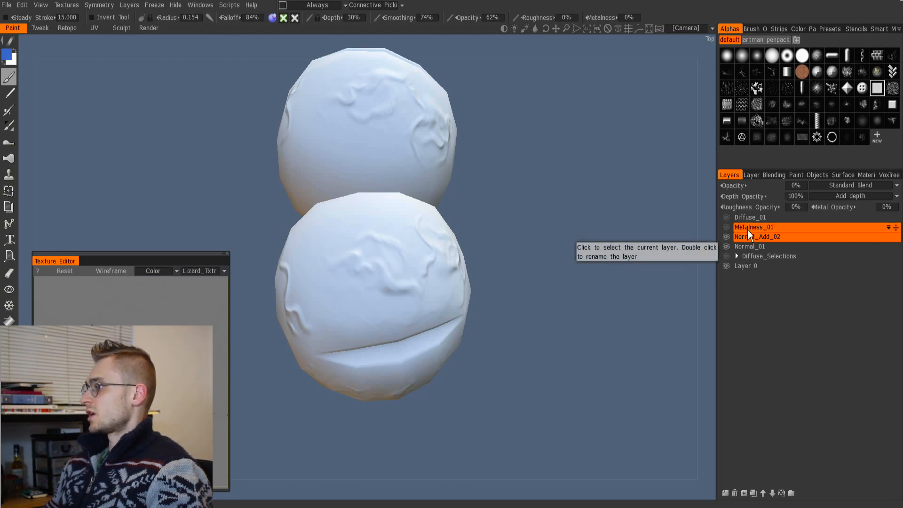
Unhide all the other paint objects around the eyes and return to the layer list.
{"action": "left_click", "coordinate": [807, 175]}
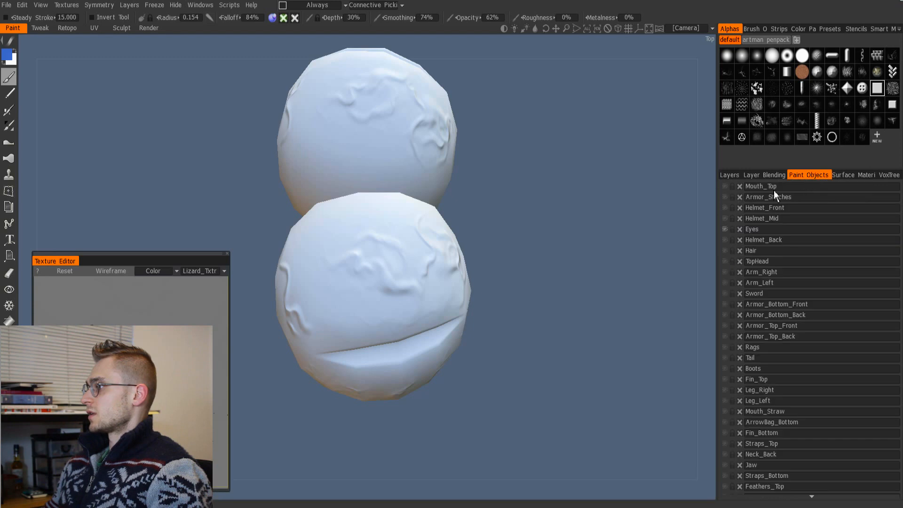
{"action": "left_click", "coordinate": [728, 231]}
{"action": "left_click", "coordinate": [736, 176]}
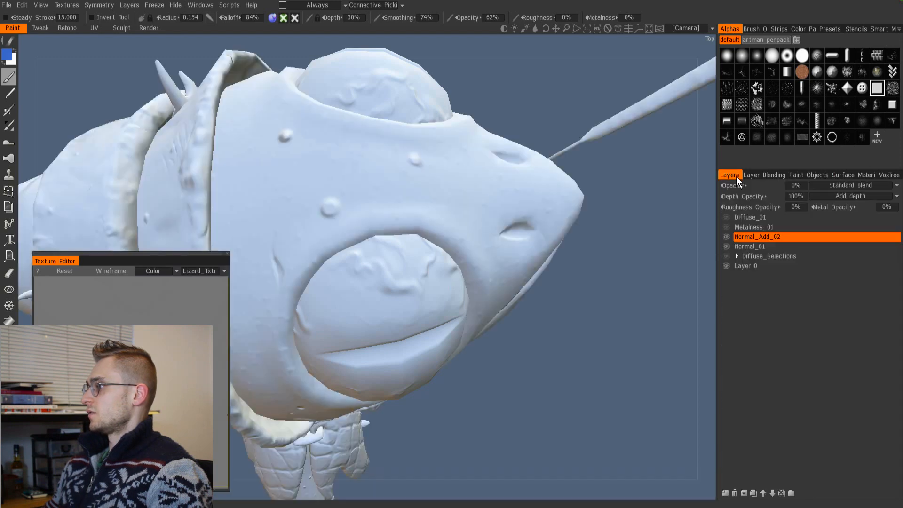
Turn on the Metalness_01 and Diffuse_01 layers and select Diffuse_01 as the current layer.
{"action": "left_click", "coordinate": [728, 228]}
{"action": "left_click", "coordinate": [747, 228]}
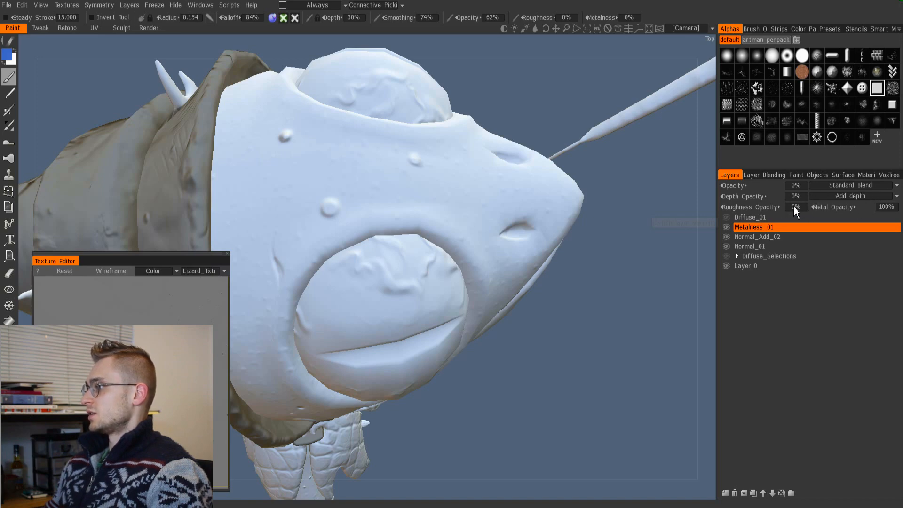
{"action": "key", "text": "F10"}
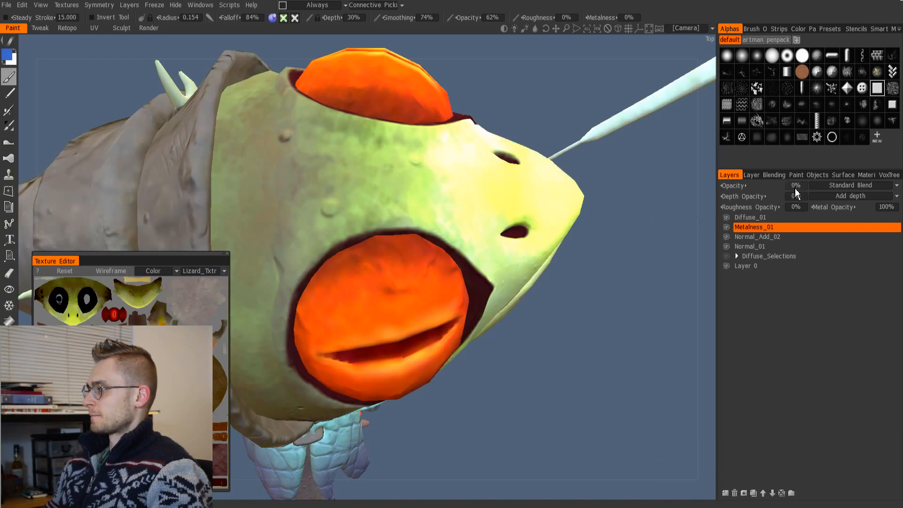
{"action": "left_click", "coordinate": [749, 219]}
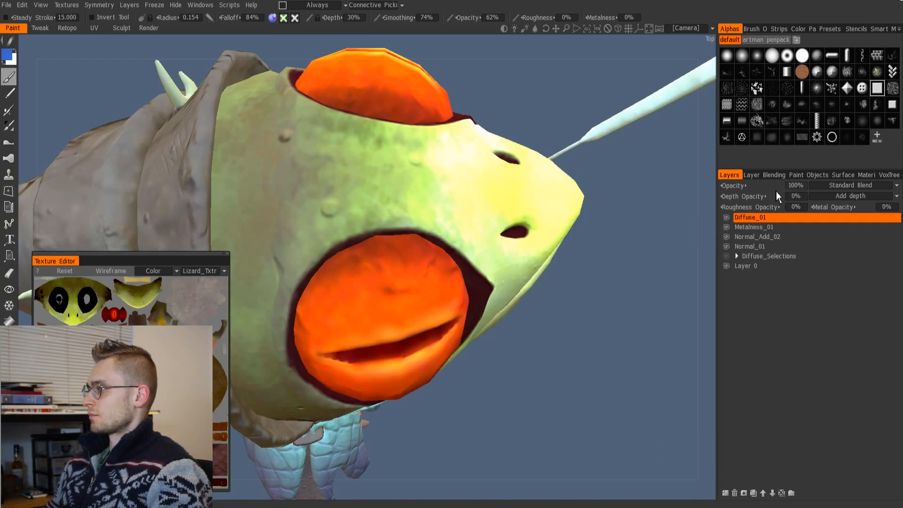
Switch to Lizzard_03_PSD.psd in Photoshop and examine the Normal_Old map up close.
{"action": "scroll", "coordinate": [578, 334], "scroll_direction": "down", "scroll_amount": 5}
{"action": "left_click_drag", "start_coordinate": [574, 325], "coordinate": [470, 198]}
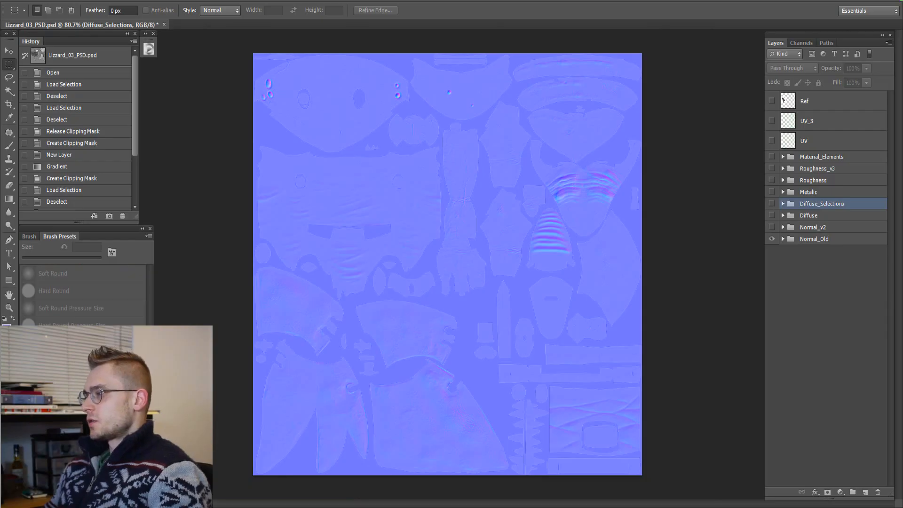
{"action": "scroll", "coordinate": [463, 291], "scroll_direction": "up", "scroll_amount": 5, "text": "alt"}
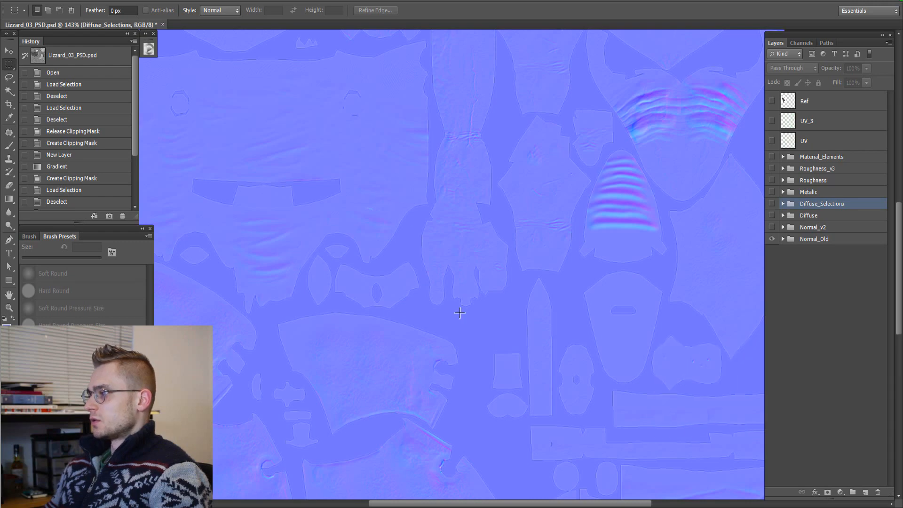
Examine the head pieces with the eye openings and round bumps in the Normal_Old map.
{"action": "scroll", "coordinate": [432, 316], "scroll_direction": "up", "scroll_amount": 2, "text": "alt"}
{"action": "left_click_drag", "start_coordinate": [353, 145], "coordinate": [518, 278]}
{"action": "left_click_drag", "start_coordinate": [539, 191], "coordinate": [456, 336]}
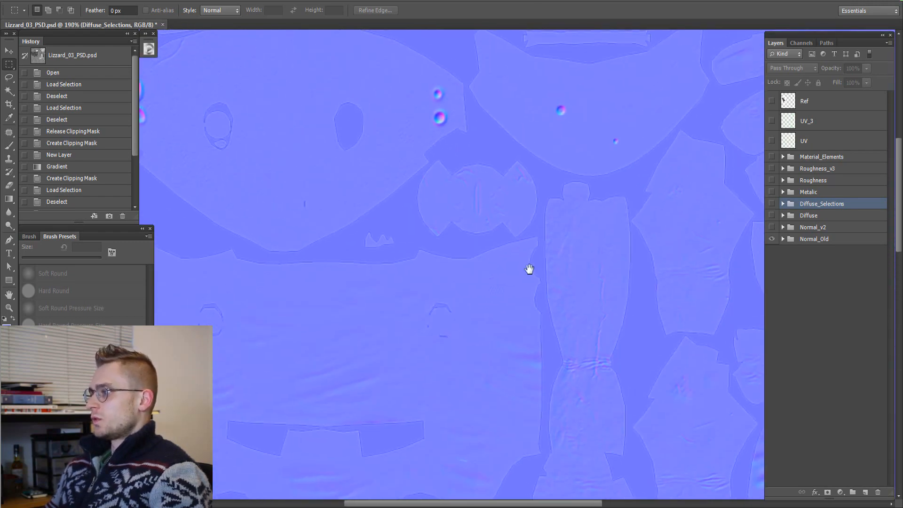
{"action": "left_click_drag", "start_coordinate": [528, 268], "coordinate": [567, 369]}
{"action": "scroll", "coordinate": [460, 203], "scroll_direction": "up", "scroll_amount": 4, "text": "alt"}
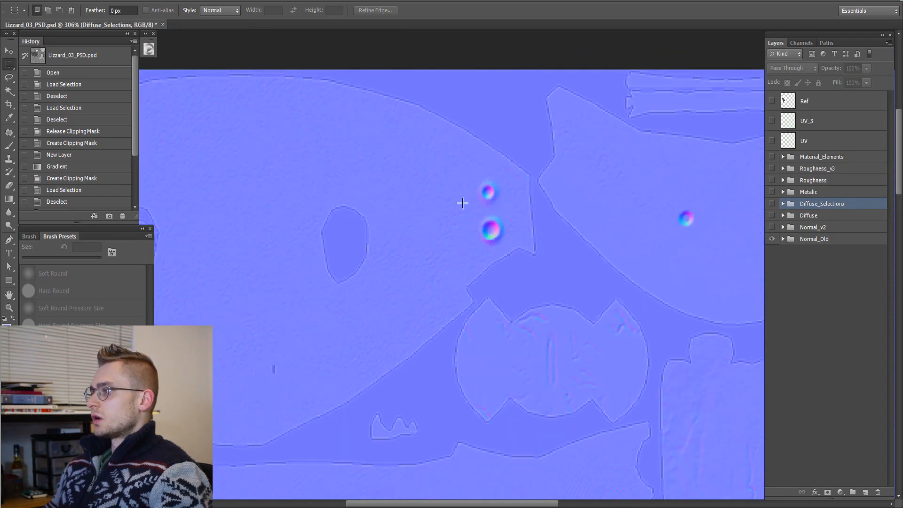
{"action": "left_click_drag", "start_coordinate": [383, 288], "coordinate": [491, 274]}
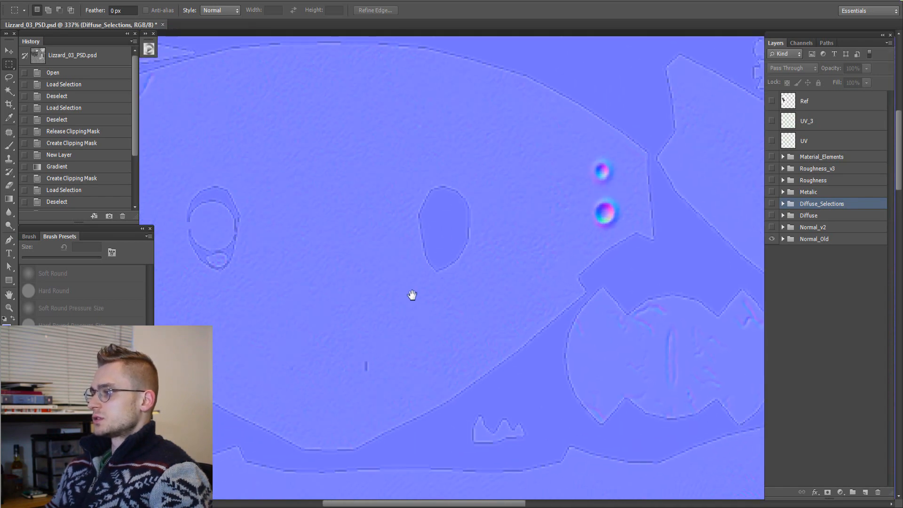
{"action": "left_click_drag", "start_coordinate": [456, 325], "coordinate": [336, 282]}
{"action": "left_click_drag", "start_coordinate": [724, 282], "coordinate": [273, 352]}
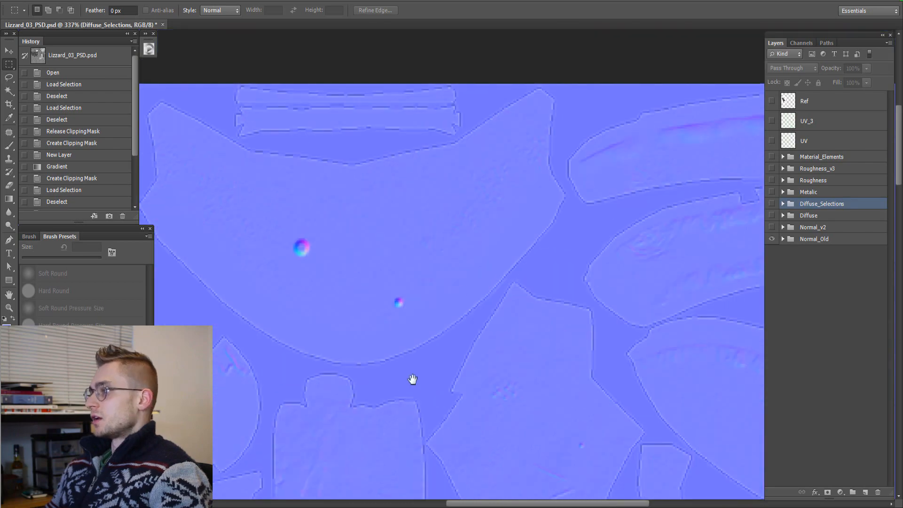
Examine the wrinkles on the arm and hand pieces and the soft folds on the torso piece of the Normal_Old map.
{"action": "left_click_drag", "start_coordinate": [526, 470], "coordinate": [439, 366]}
{"action": "left_click_drag", "start_coordinate": [432, 407], "coordinate": [561, 135]}
{"action": "left_click_drag", "start_coordinate": [487, 227], "coordinate": [486, 294]}
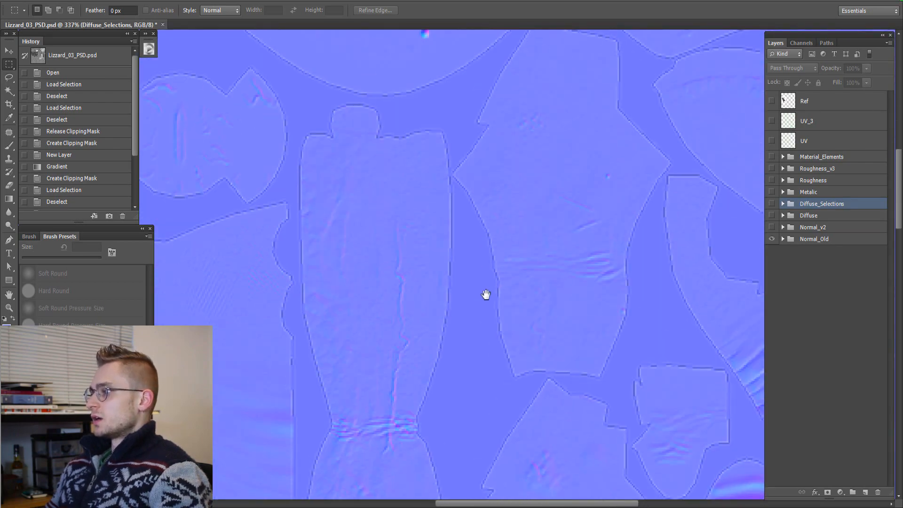
{"action": "left_click_drag", "start_coordinate": [481, 358], "coordinate": [486, 141]}
{"action": "left_click_drag", "start_coordinate": [494, 353], "coordinate": [508, 188]}
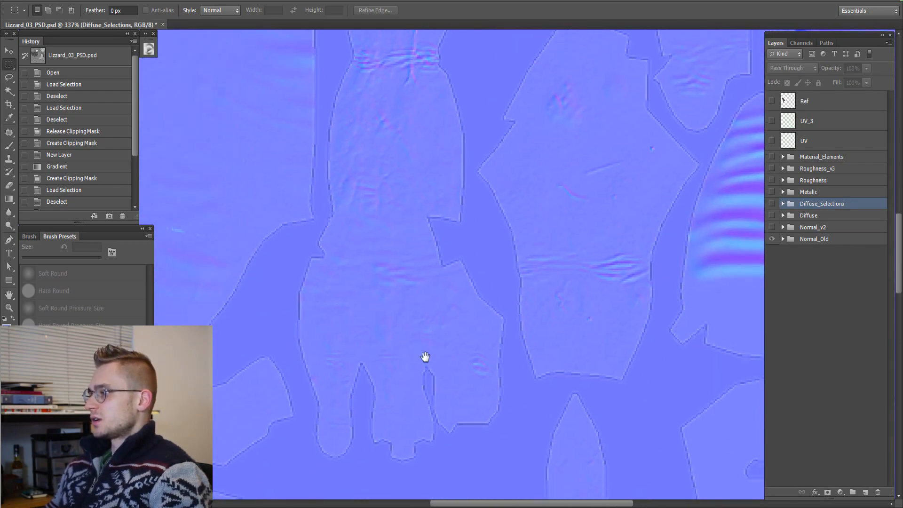
{"action": "scroll", "coordinate": [381, 266], "scroll_direction": "up", "scroll_amount": 2, "text": "alt"}
{"action": "left_click_drag", "start_coordinate": [155, 158], "coordinate": [590, 168]}
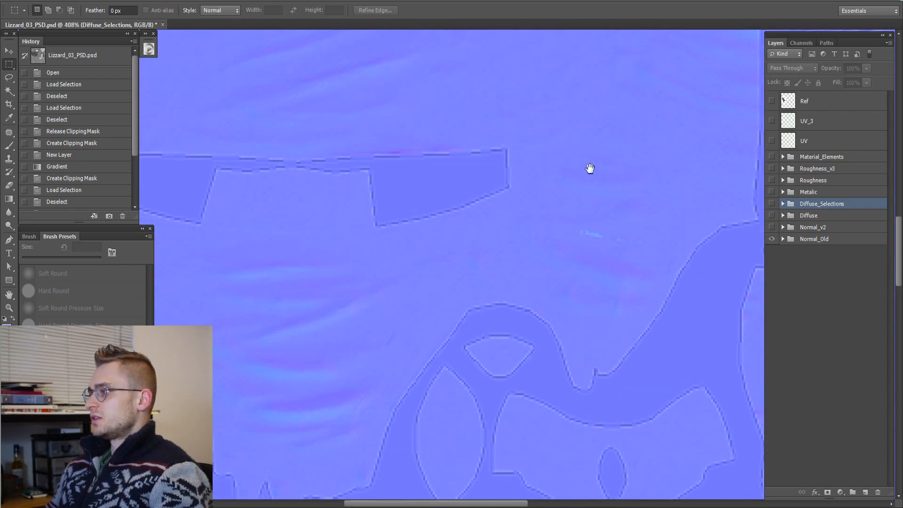
{"action": "scroll", "coordinate": [584, 245], "scroll_direction": "up", "scroll_amount": 2, "text": "alt"}
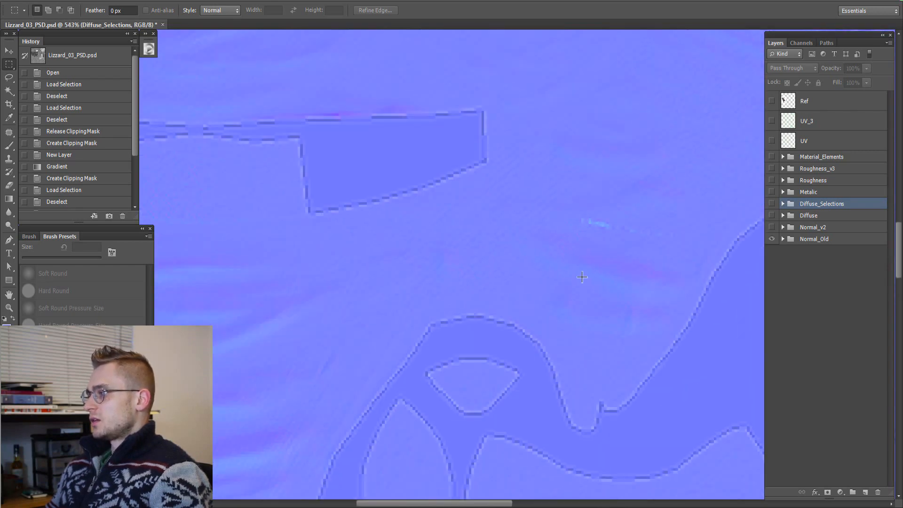
{"action": "left_click_drag", "start_coordinate": [504, 207], "coordinate": [411, 361]}
{"action": "left_click_drag", "start_coordinate": [580, 256], "coordinate": [443, 329]}
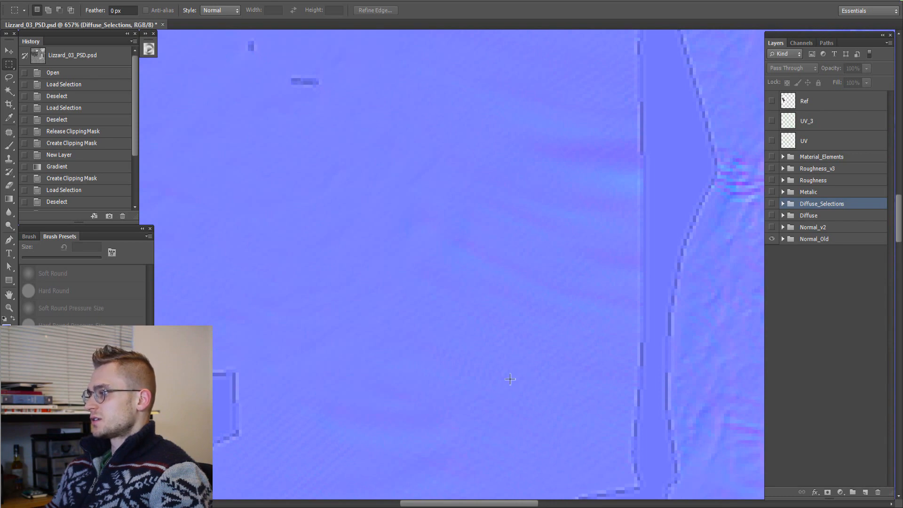
{"action": "left_click_drag", "start_coordinate": [502, 444], "coordinate": [538, 335]}
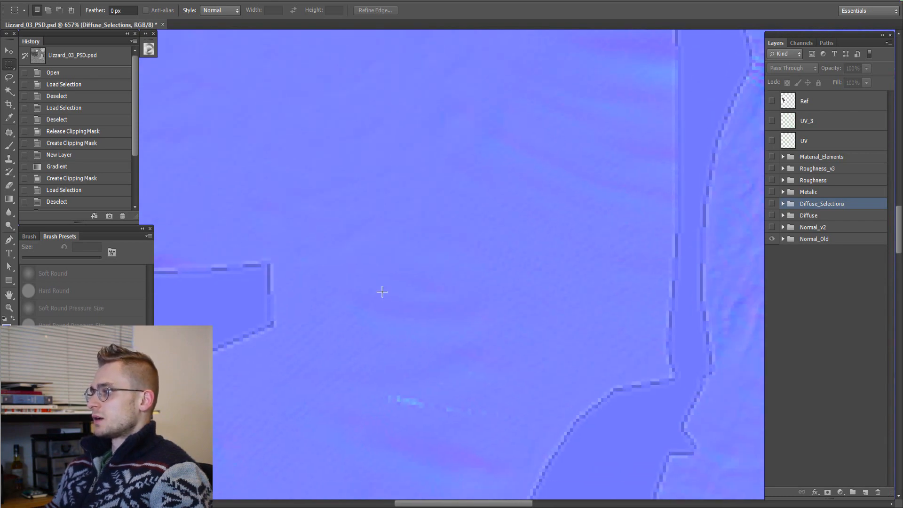
{"action": "left_click_drag", "start_coordinate": [525, 140], "coordinate": [568, 276]}
{"action": "left_click_drag", "start_coordinate": [496, 191], "coordinate": [482, 305]}
Inspect the fine skin grain around the eye openings on the head piece of the Normal_Old map.
{"action": "scroll", "coordinate": [483, 304], "scroll_direction": "down", "scroll_amount": 5, "text": "alt"}
{"action": "left_click_drag", "start_coordinate": [423, 202], "coordinate": [538, 264]}
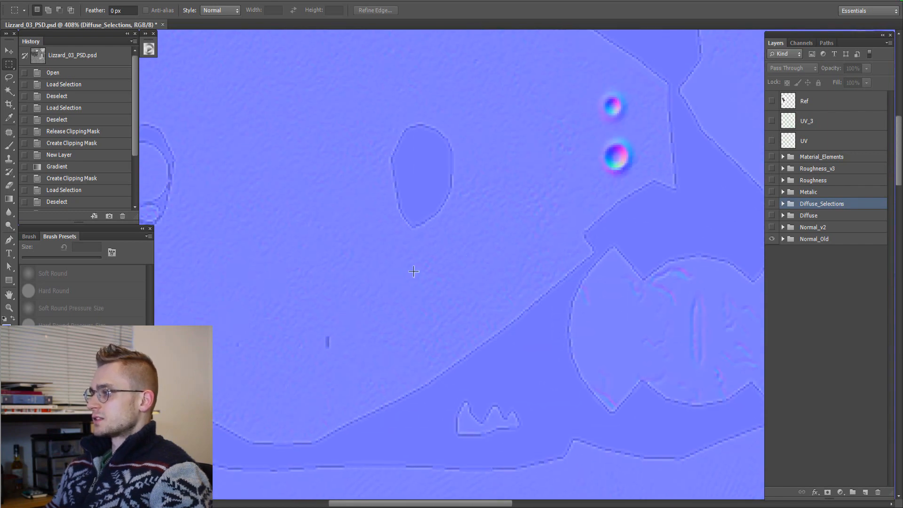
{"action": "left_click_drag", "start_coordinate": [414, 272], "coordinate": [453, 313]}
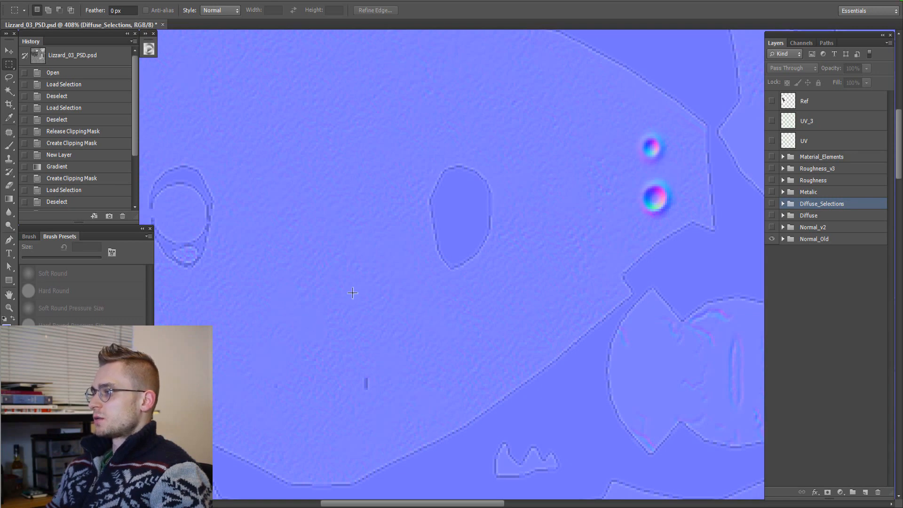
{"action": "left_click_drag", "start_coordinate": [411, 198], "coordinate": [445, 270]}
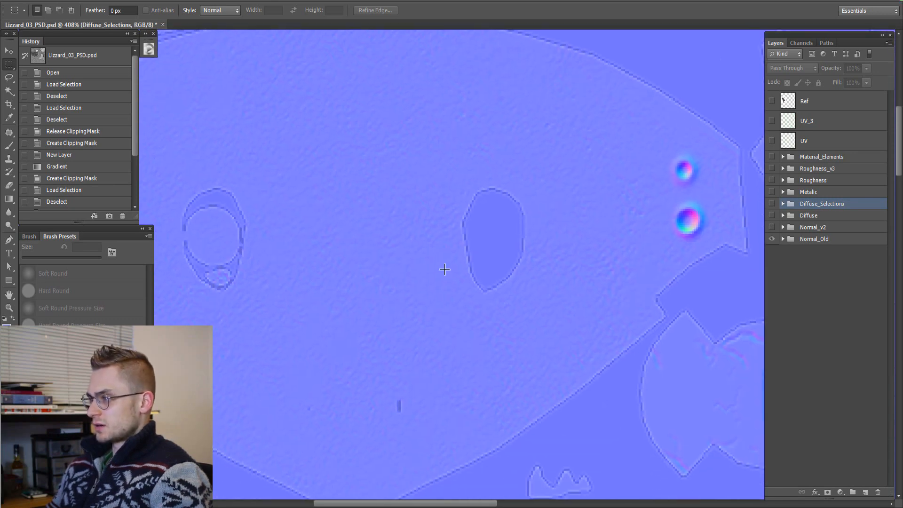
{"action": "scroll", "coordinate": [409, 280], "scroll_direction": "down", "scroll_amount": 4, "text": "alt"}
{"action": "scroll", "coordinate": [408, 281], "scroll_direction": "down", "scroll_amount": 4, "text": "alt"}
Examine the surface detail of the large notched piece along the lower edge of the Normal_Old map.
{"action": "left_click_drag", "start_coordinate": [516, 363], "coordinate": [485, 217]}
{"action": "left_click_drag", "start_coordinate": [454, 349], "coordinate": [508, 159]}
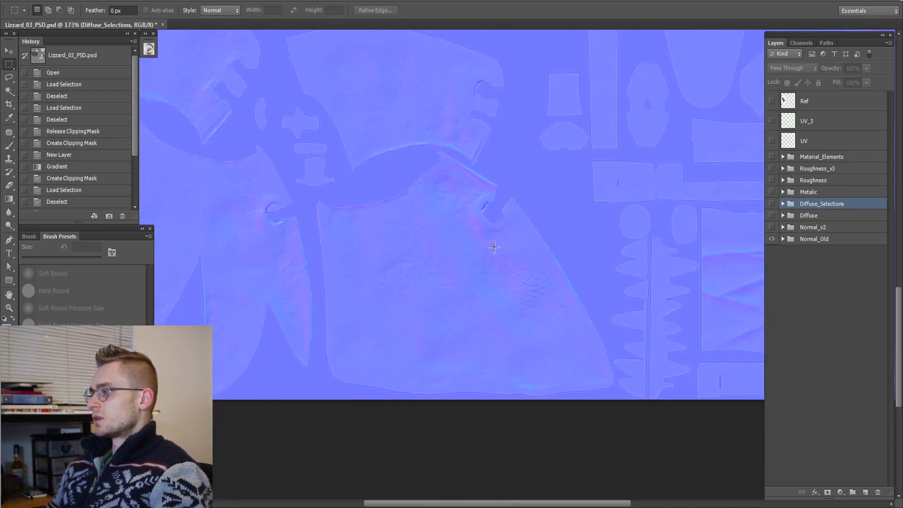
{"action": "scroll", "coordinate": [524, 283], "scroll_direction": "up", "scroll_amount": 2, "text": "alt"}
{"action": "scroll", "coordinate": [417, 256], "scroll_direction": "up", "scroll_amount": 3, "text": "alt"}
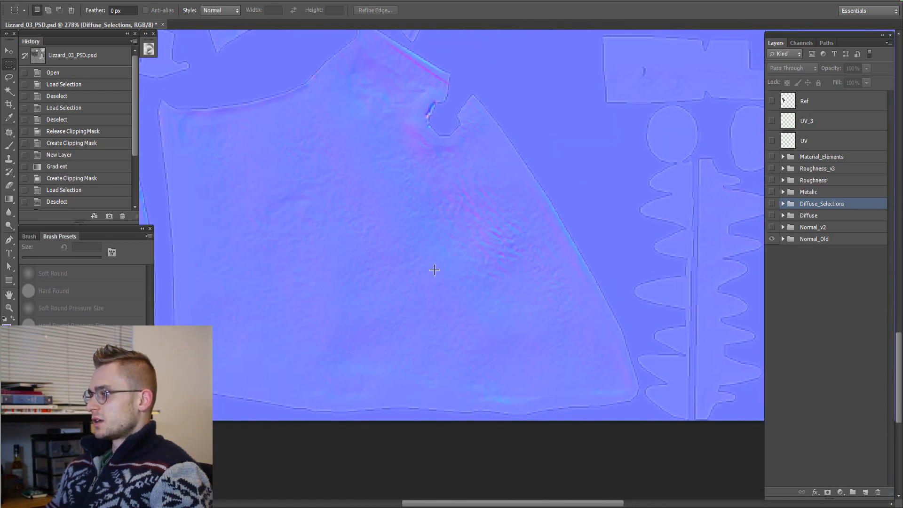
{"action": "scroll", "coordinate": [434, 270], "scroll_direction": "down", "scroll_amount": 3, "text": "alt"}
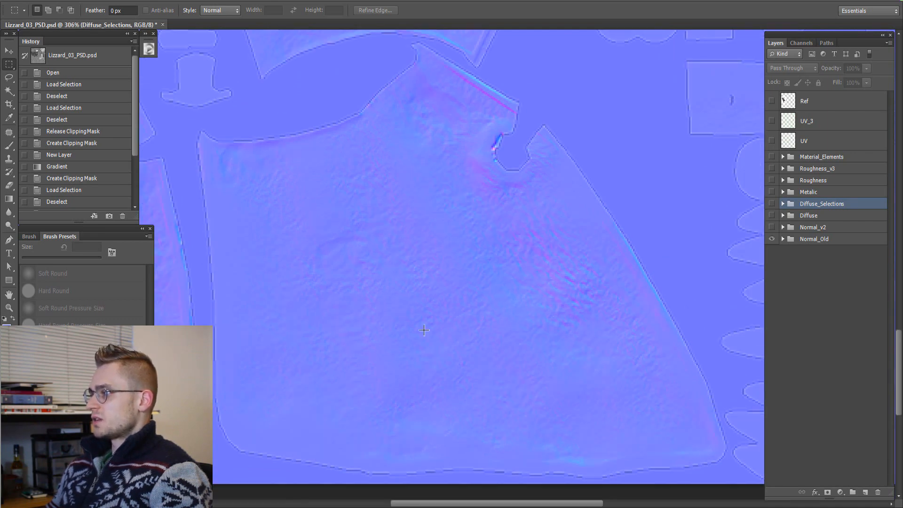
{"action": "left_click_drag", "start_coordinate": [433, 365], "coordinate": [629, 366]}
{"action": "left_click_drag", "start_coordinate": [450, 242], "coordinate": [521, 403]}
{"action": "scroll", "coordinate": [437, 329], "scroll_direction": "down", "scroll_amount": 2, "text": "alt"}
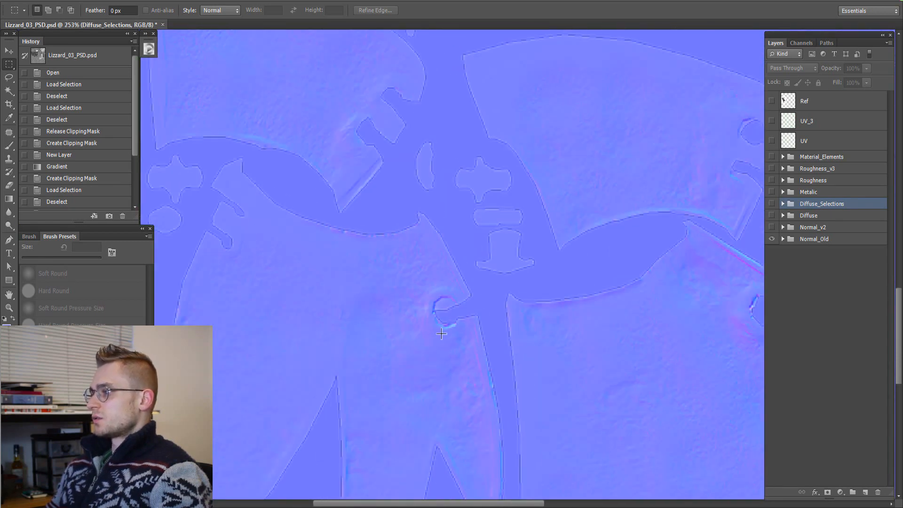
Inspect the hooked cutout and surrounding edges of the neighbouring split piece in the Normal_Old map.
{"action": "scroll", "coordinate": [443, 334], "scroll_direction": "up", "scroll_amount": 4, "text": "alt"}
{"action": "left_click_drag", "start_coordinate": [449, 332], "coordinate": [426, 314]}
{"action": "left_click_drag", "start_coordinate": [406, 230], "coordinate": [388, 284]}
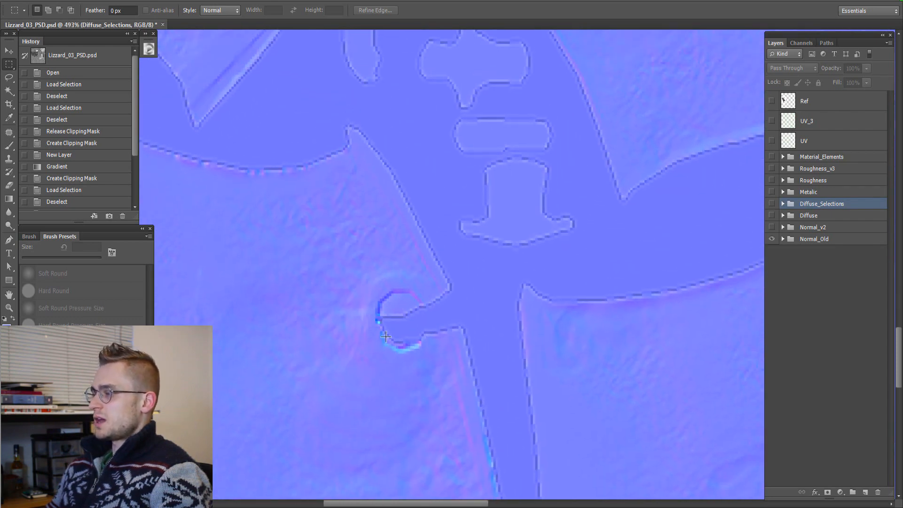
{"action": "left_click_drag", "start_coordinate": [421, 397], "coordinate": [407, 315]}
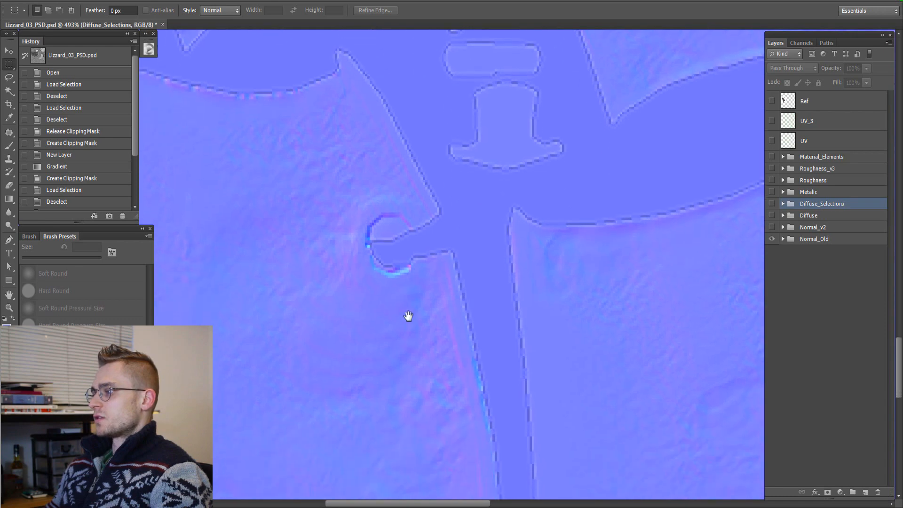
{"action": "scroll", "coordinate": [484, 250], "scroll_direction": "down", "scroll_amount": 3, "text": "alt"}
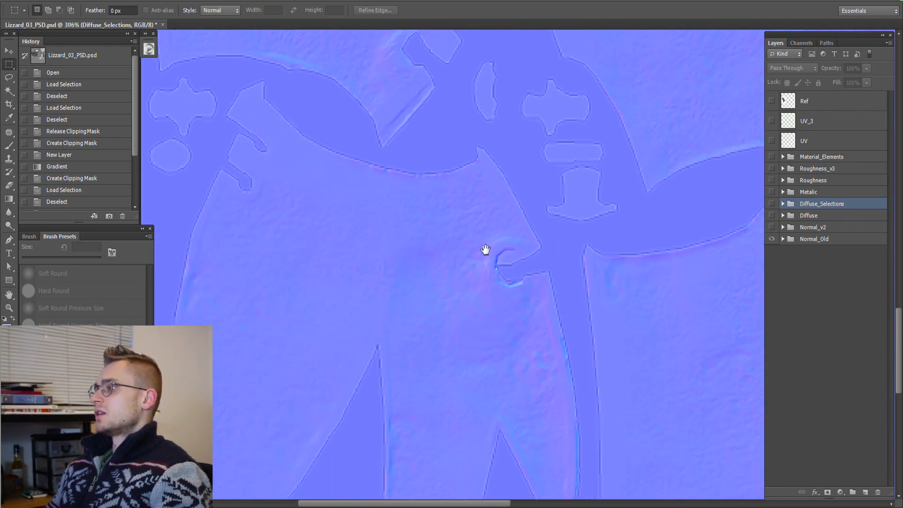
{"action": "scroll", "coordinate": [456, 335], "scroll_direction": "down", "scroll_amount": 2, "text": "alt"}
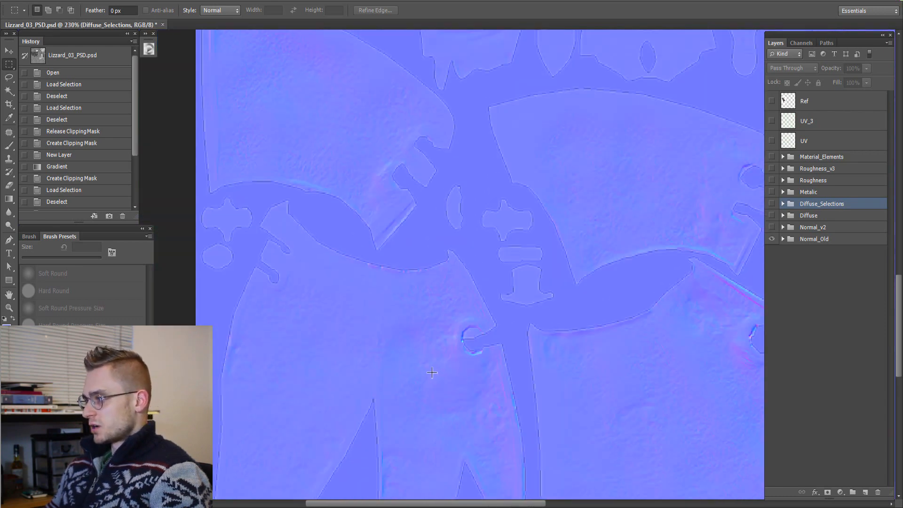
{"action": "left_click_drag", "start_coordinate": [502, 360], "coordinate": [528, 299]}
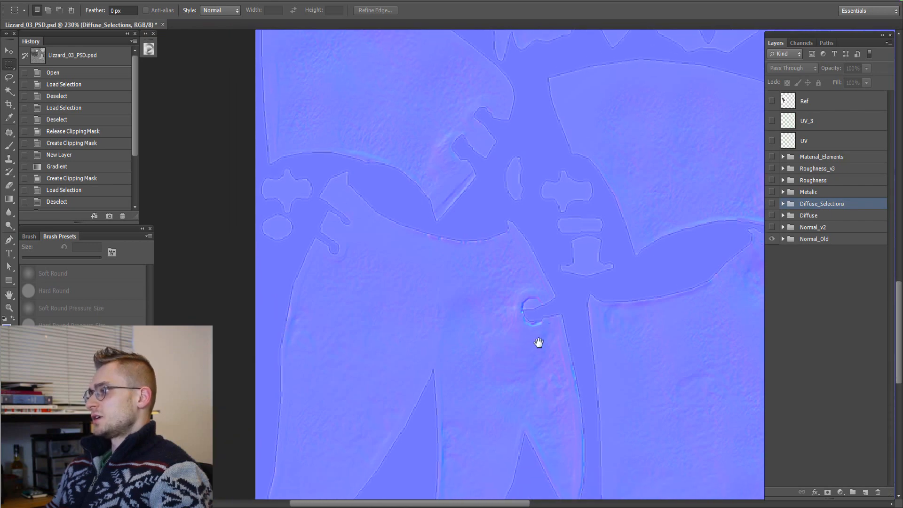
{"action": "left_click_drag", "start_coordinate": [538, 343], "coordinate": [397, 268]}
{"action": "left_click_drag", "start_coordinate": [667, 252], "coordinate": [471, 328]}
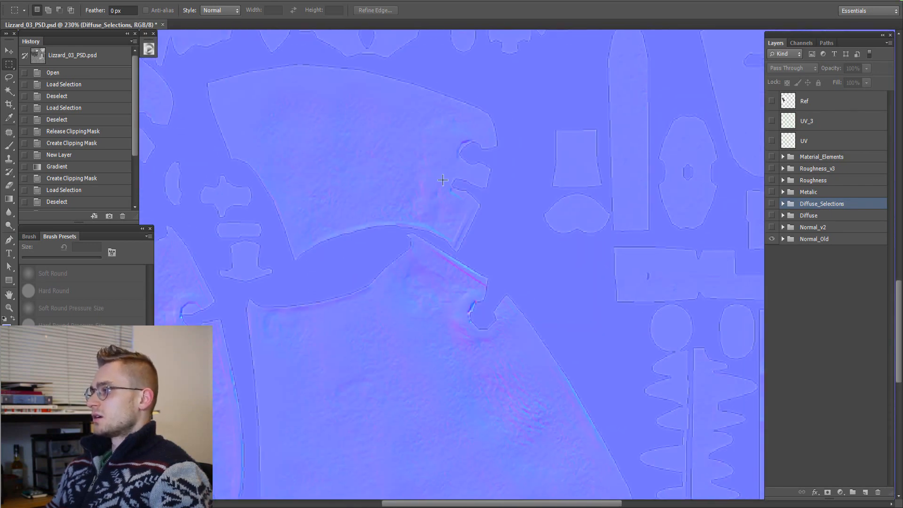
Compare the seam edges and cutouts where the two large notched pieces meet in the Normal_Old map.
{"action": "scroll", "coordinate": [454, 153], "scroll_direction": "up", "scroll_amount": 5, "text": "alt"}
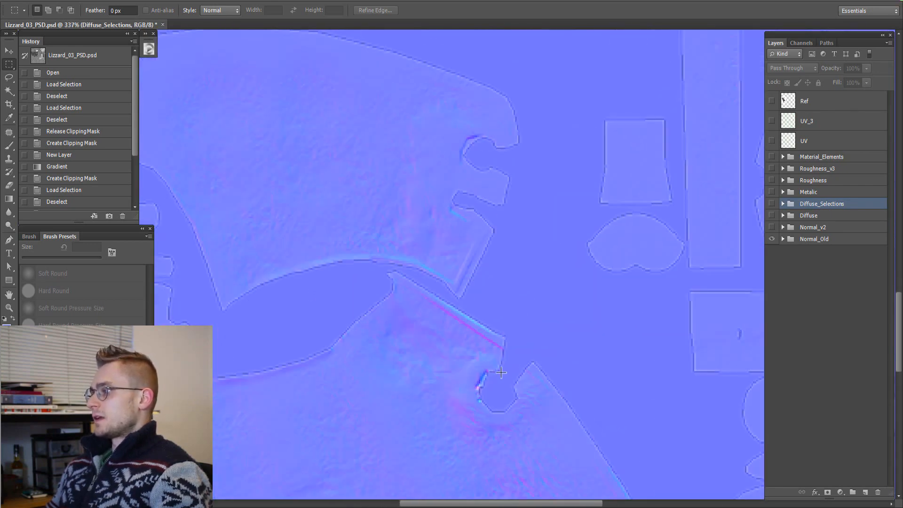
{"action": "left_click_drag", "start_coordinate": [468, 348], "coordinate": [453, 295]}
{"action": "scroll", "coordinate": [453, 296], "scroll_direction": "up", "scroll_amount": 1, "text": "alt"}
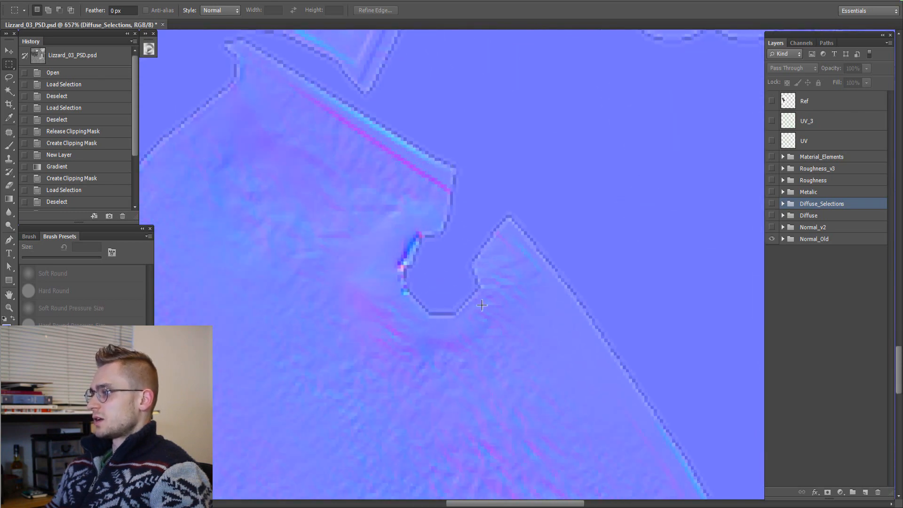
{"action": "scroll", "coordinate": [482, 305], "scroll_direction": "down", "scroll_amount": 3, "text": "alt"}
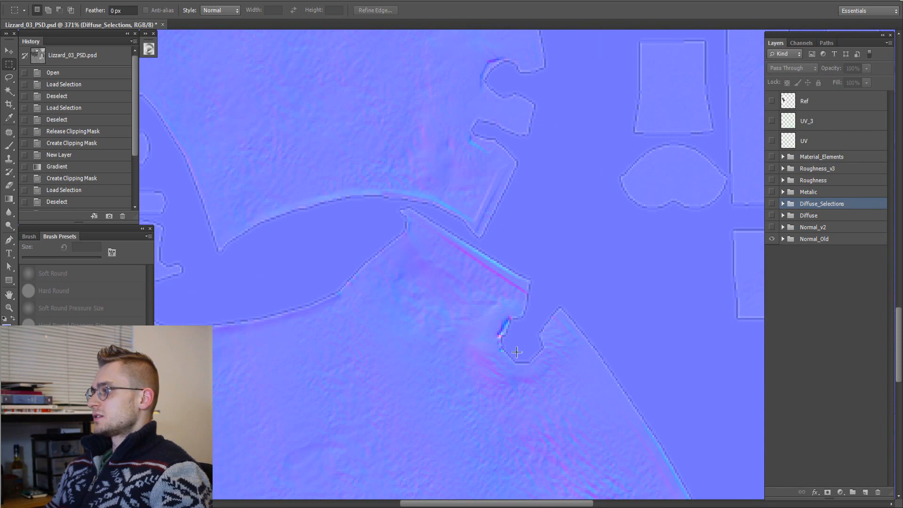
{"action": "scroll", "coordinate": [429, 338], "scroll_direction": "down", "scroll_amount": 2, "text": "alt"}
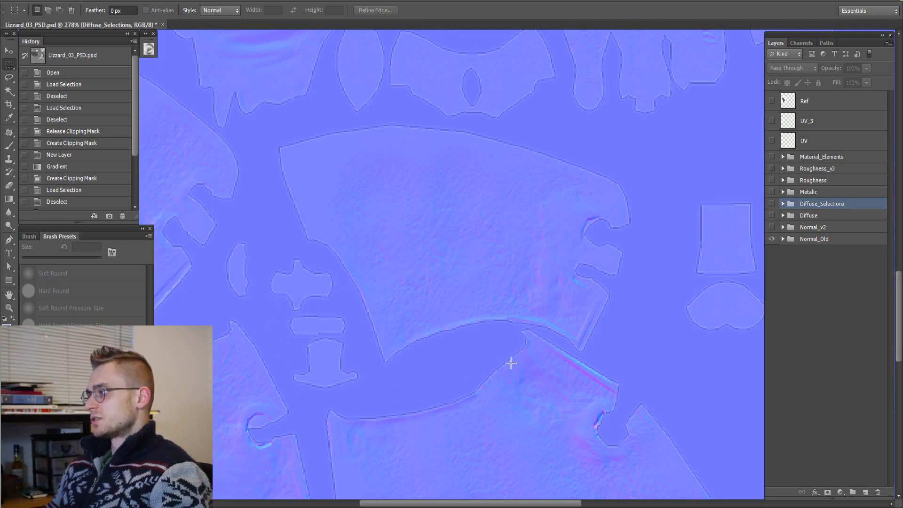
{"action": "scroll", "coordinate": [537, 395], "scroll_direction": "down", "scroll_amount": 3}
{"action": "scroll", "coordinate": [424, 347], "scroll_direction": "right", "scroll_amount": 3}
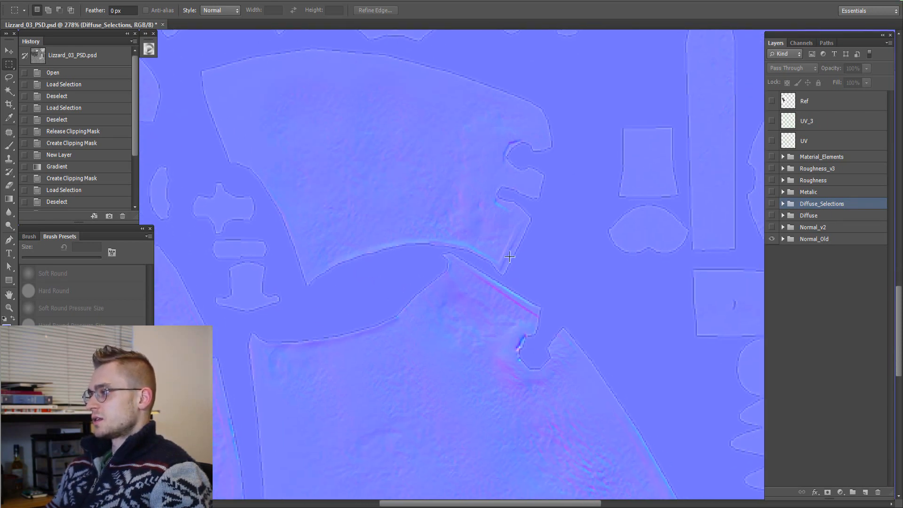
{"action": "scroll", "coordinate": [517, 273], "scroll_direction": "up", "scroll_amount": 1, "text": "alt"}
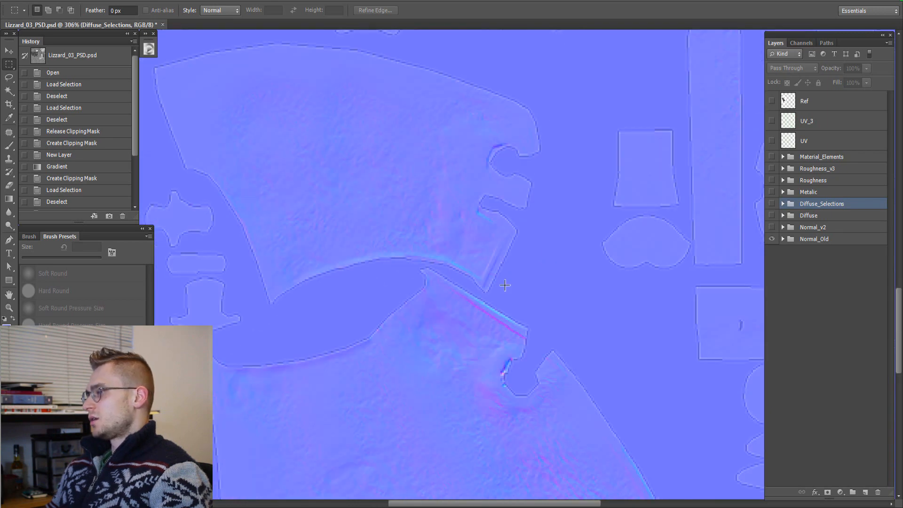
{"action": "scroll", "coordinate": [505, 285], "scroll_direction": "up", "scroll_amount": 3, "text": "alt"}
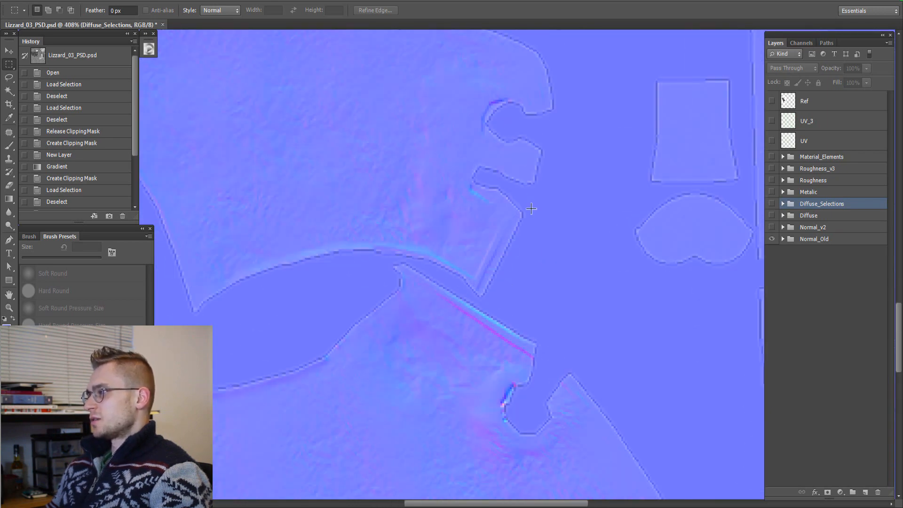
{"action": "scroll", "coordinate": [448, 296], "scroll_direction": "down", "scroll_amount": 8, "text": "alt"}
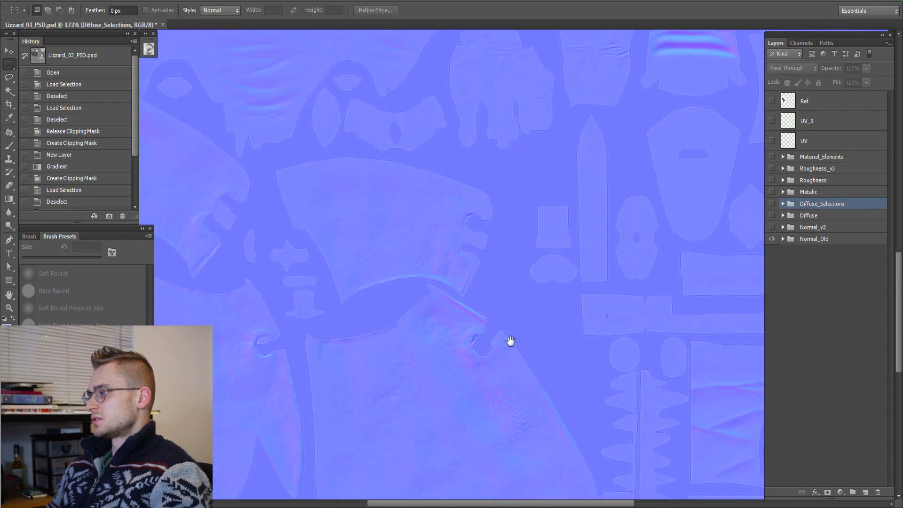
Hide the Normal_Old group and show the Normal_v2 group, bringing most of the texture into view.
{"action": "scroll", "coordinate": [439, 279], "scroll_direction": "up", "scroll_amount": 2, "text": "alt"}
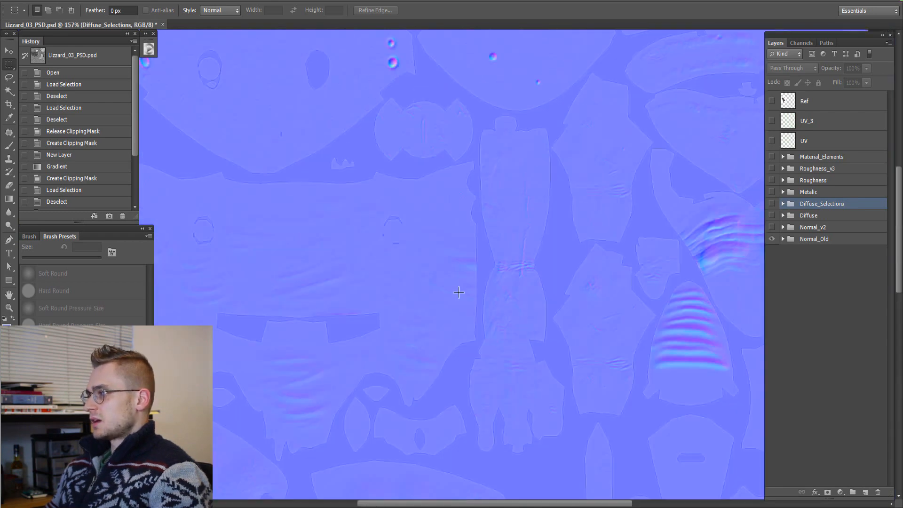
{"action": "scroll", "coordinate": [508, 312], "scroll_direction": "down", "scroll_amount": 1}
{"action": "scroll", "coordinate": [581, 318], "scroll_direction": "down", "scroll_amount": 1}
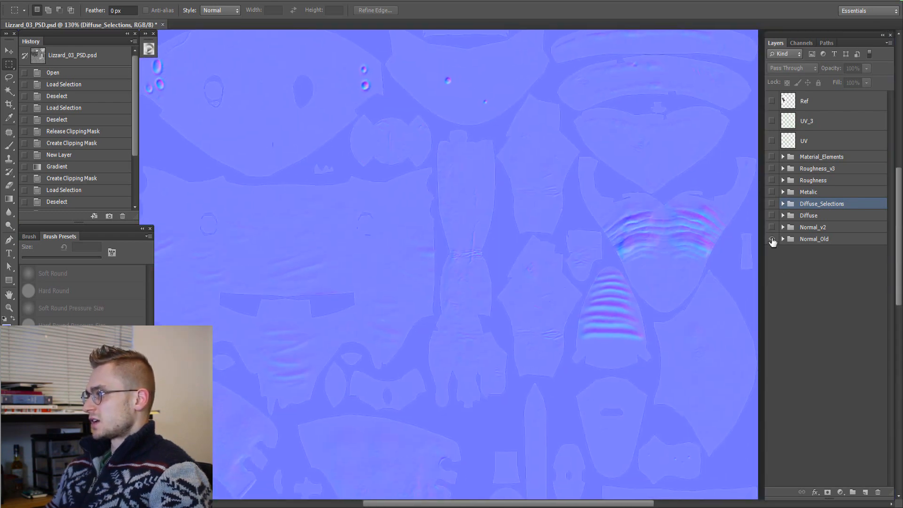
{"action": "left_click", "coordinate": [772, 240]}
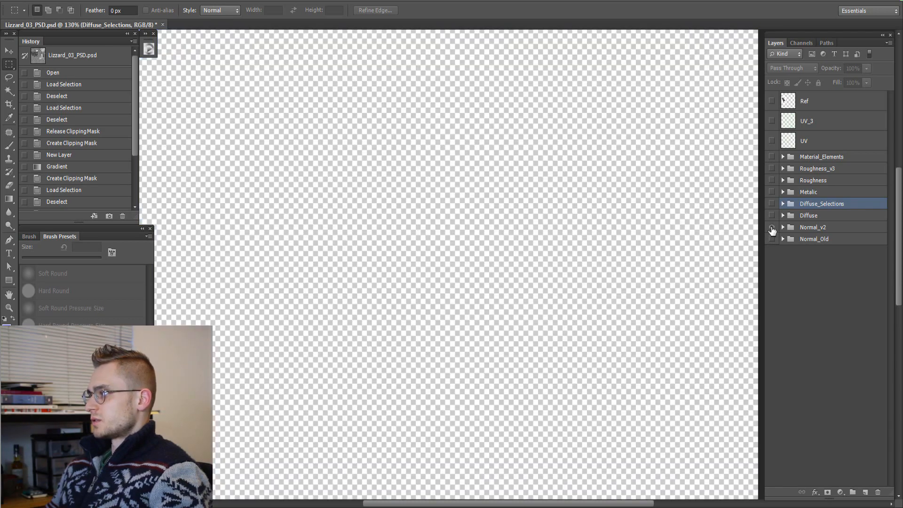
{"action": "left_click", "coordinate": [772, 227]}
{"action": "scroll", "coordinate": [531, 318], "scroll_direction": "down", "scroll_amount": 2, "text": "alt"}
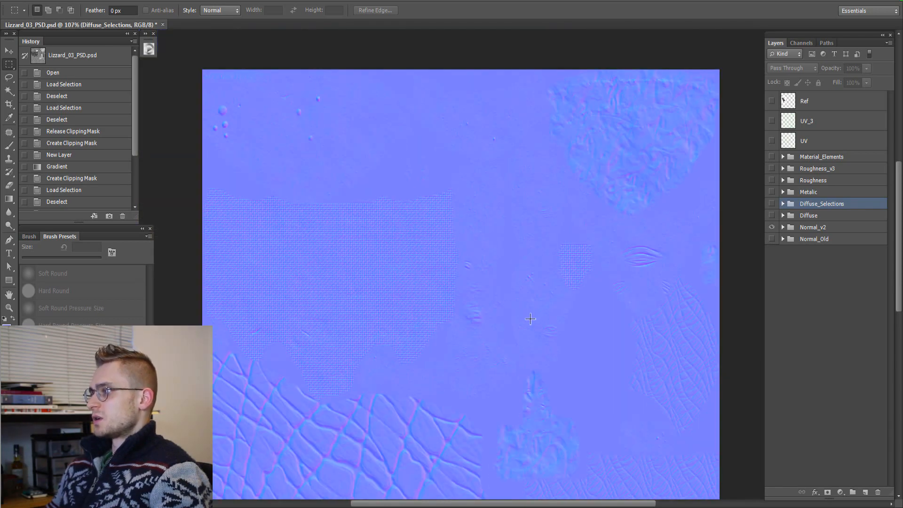
Examine the leather, cloth, metal and skin surface detail across the whole Normal_v2 map.
{"action": "scroll", "coordinate": [519, 425], "scroll_direction": "up", "scroll_amount": 2, "text": "alt"}
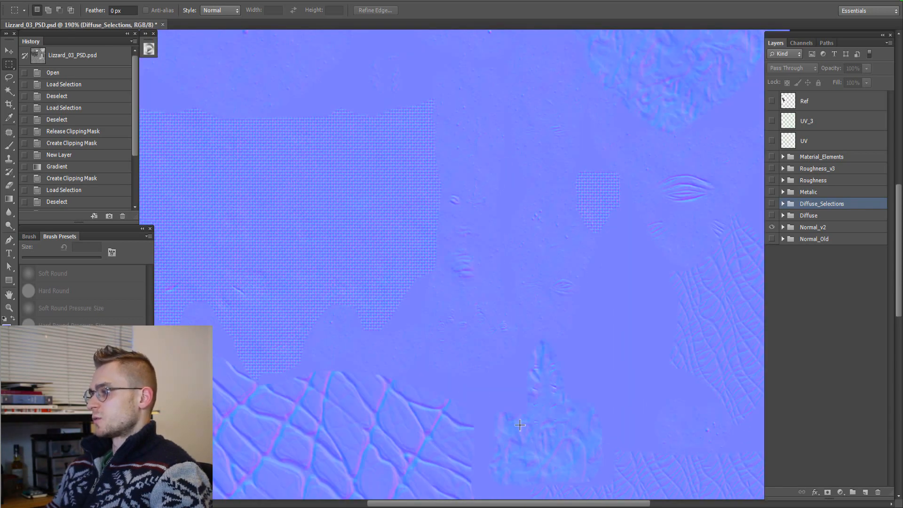
{"action": "scroll", "coordinate": [520, 425], "scroll_direction": "down", "scroll_amount": 2, "text": "alt"}
{"action": "left_click_drag", "start_coordinate": [530, 434], "coordinate": [529, 304]}
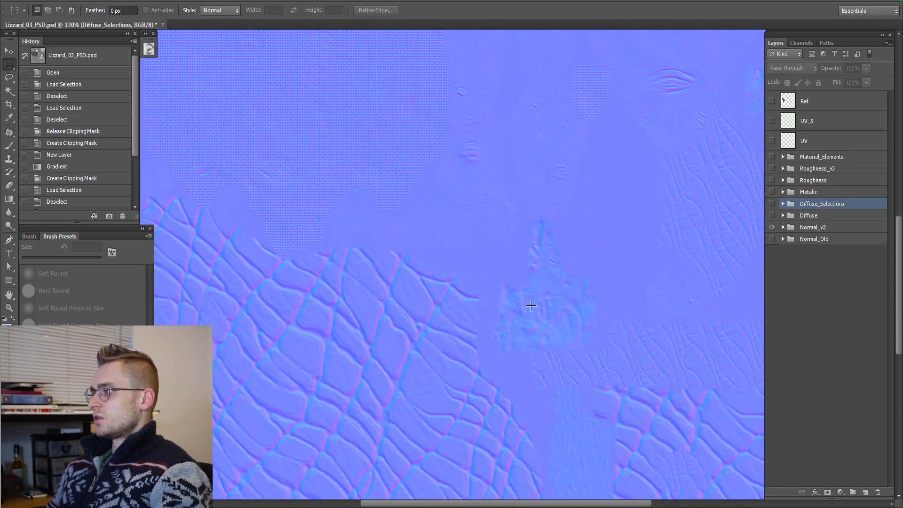
{"action": "scroll", "coordinate": [494, 305], "scroll_direction": "down", "scroll_amount": 3, "text": "alt"}
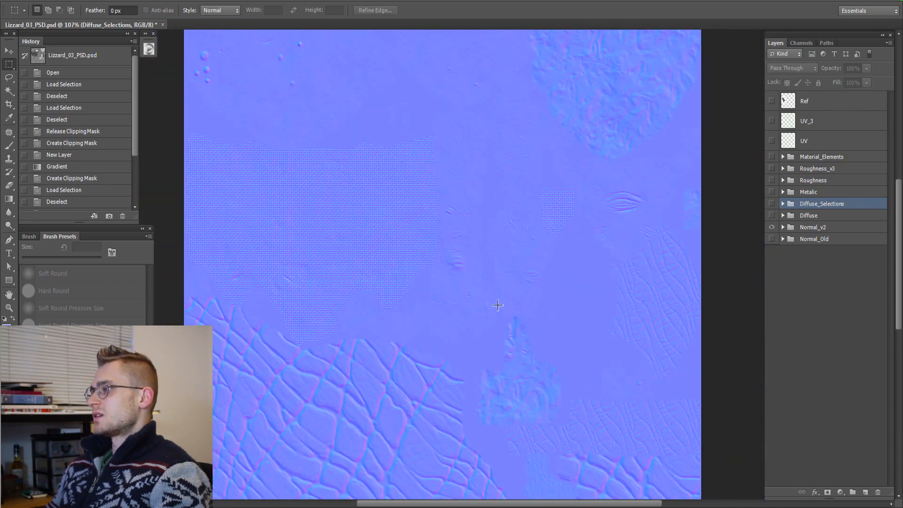
{"action": "scroll", "coordinate": [454, 309], "scroll_direction": "up", "scroll_amount": 2, "text": "alt"}
{"action": "left_click_drag", "start_coordinate": [454, 308], "coordinate": [369, 168]}
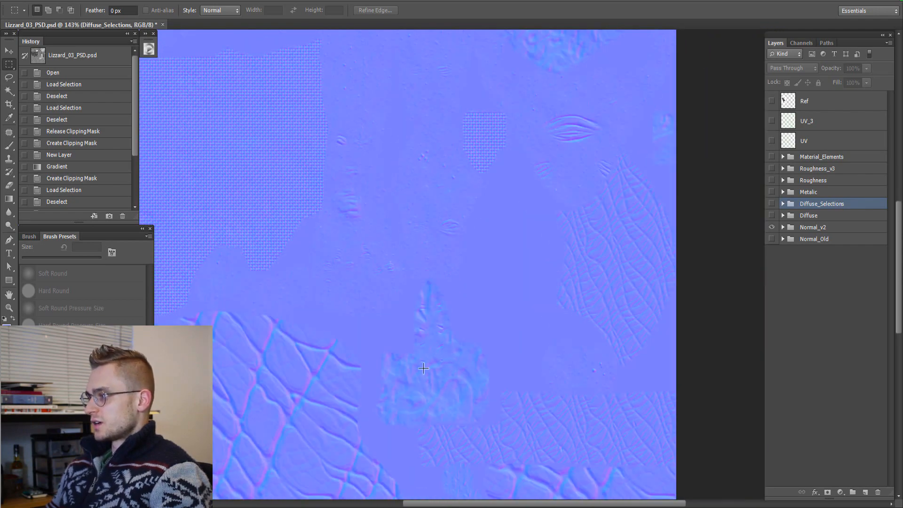
{"action": "scroll", "coordinate": [430, 375], "scroll_direction": "up", "scroll_amount": 5}
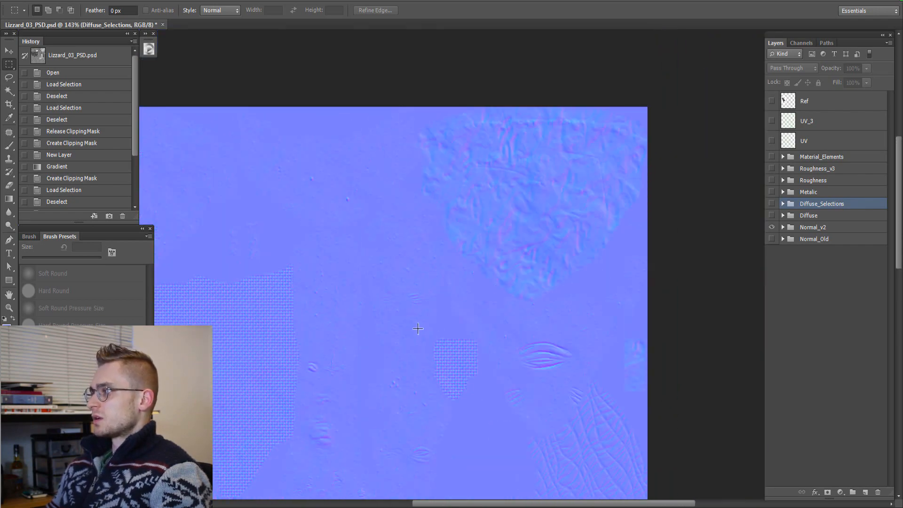
{"action": "scroll", "coordinate": [402, 371], "scroll_direction": "down", "scroll_amount": 2, "text": "alt"}
{"action": "scroll", "coordinate": [623, 197], "scroll_direction": "down", "scroll_amount": 4}
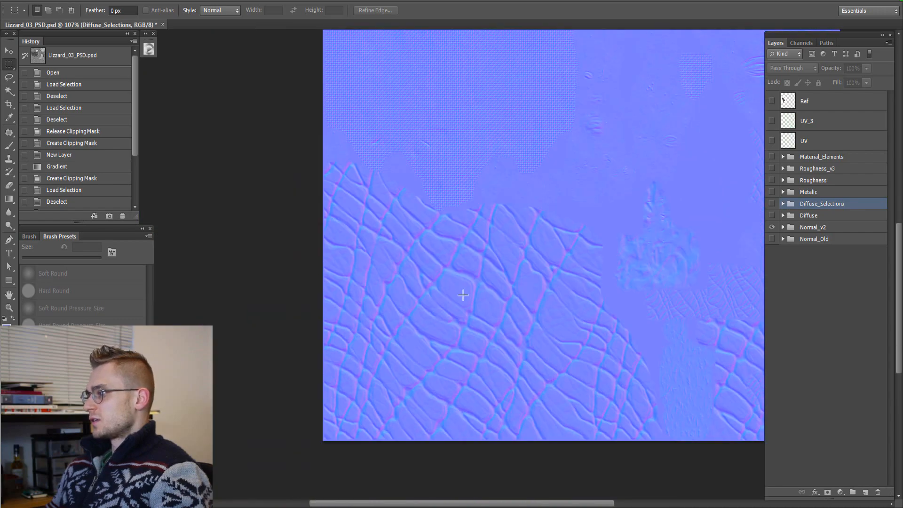
{"action": "scroll", "coordinate": [468, 322], "scroll_direction": "right", "scroll_amount": 5}
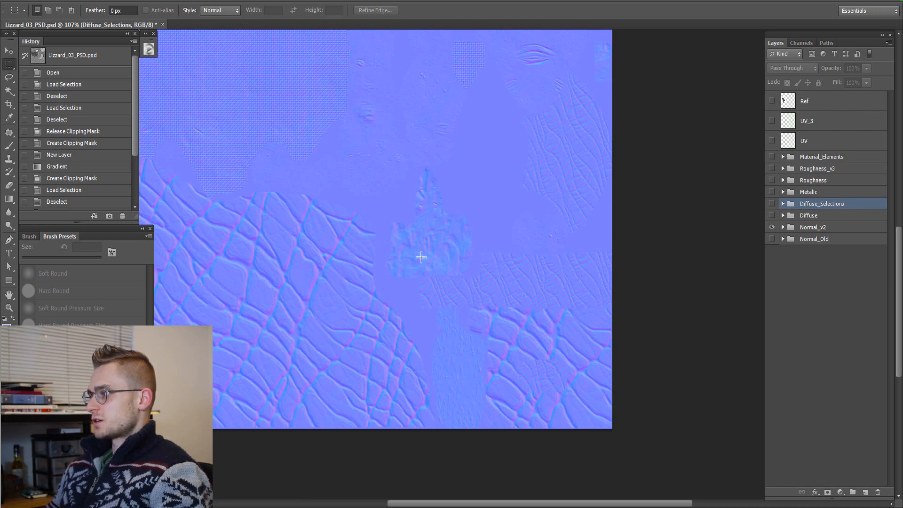
Inspect the cloth weave up close in the Normal_v2 map and compare it with the neighbouring skin detail.
{"action": "scroll", "coordinate": [421, 258], "scroll_direction": "up", "scroll_amount": 6, "text": "alt"}
{"action": "left_click_drag", "start_coordinate": [369, 274], "coordinate": [404, 257]}
{"action": "scroll", "coordinate": [439, 232], "scroll_direction": "up", "scroll_amount": 4, "text": "alt"}
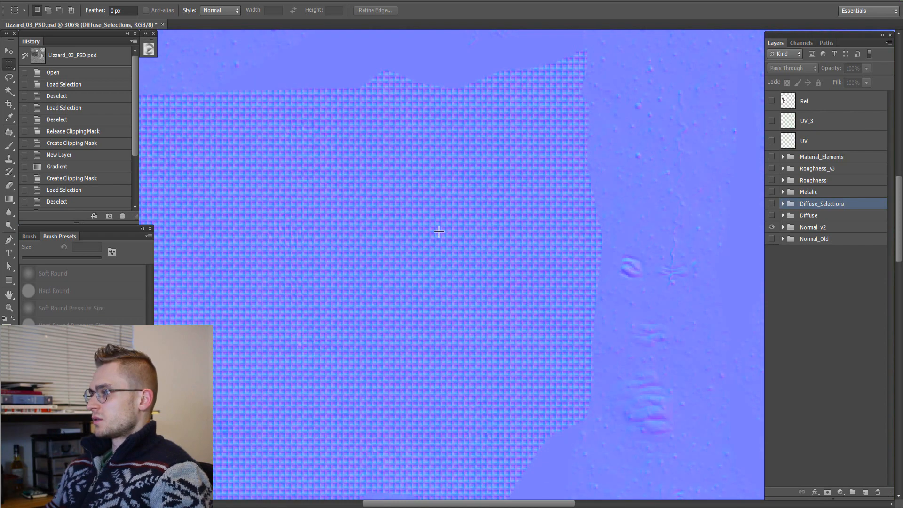
{"action": "scroll", "coordinate": [439, 232], "scroll_direction": "down", "scroll_amount": 4, "text": "alt"}
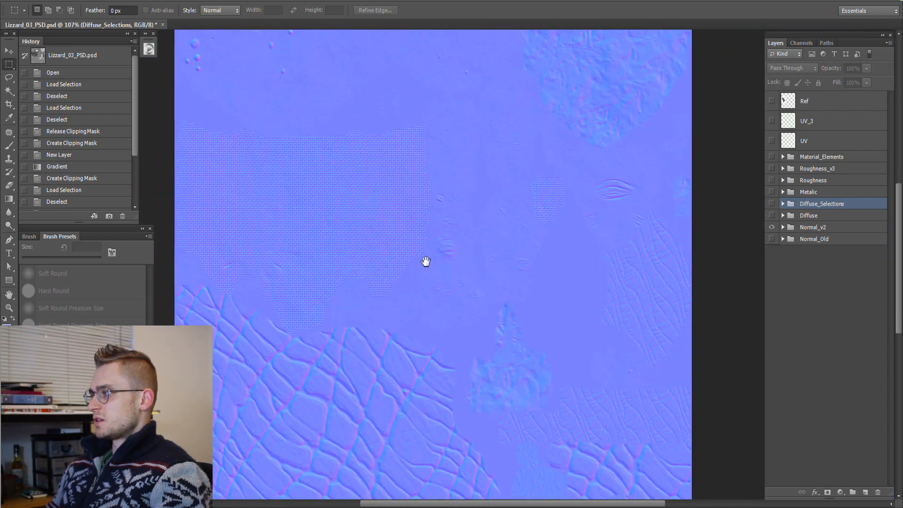
{"action": "scroll", "coordinate": [435, 293], "scroll_direction": "down", "scroll_amount": 1, "text": "alt"}
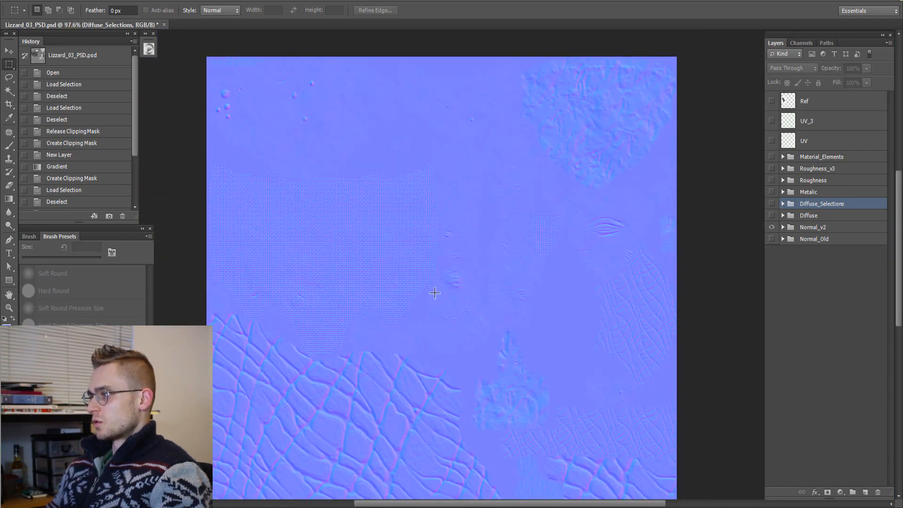
{"action": "scroll", "coordinate": [431, 290], "scroll_direction": "up", "scroll_amount": 3, "text": "alt"}
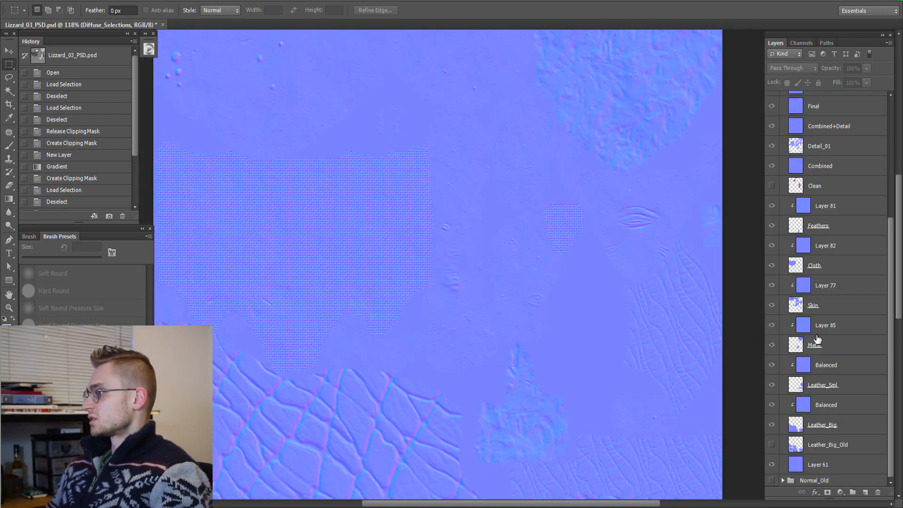
Review the layers inside the Normal_v2 group, load the Leather_Big outline as a selection to check its coverage, and deselect it.
{"action": "scroll", "coordinate": [637, 327], "scroll_direction": "down", "scroll_amount": 5}
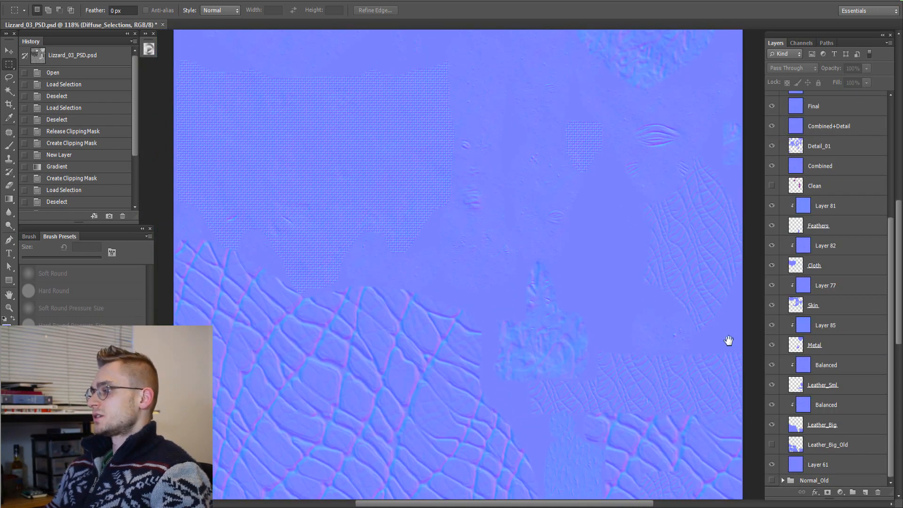
{"action": "scroll", "coordinate": [595, 411], "scroll_direction": "down", "scroll_amount": 2}
{"action": "scroll", "coordinate": [496, 300], "scroll_direction": "down", "scroll_amount": 2}
{"action": "scroll", "coordinate": [496, 300], "scroll_direction": "left", "scroll_amount": 3, "text": "ctrl"}
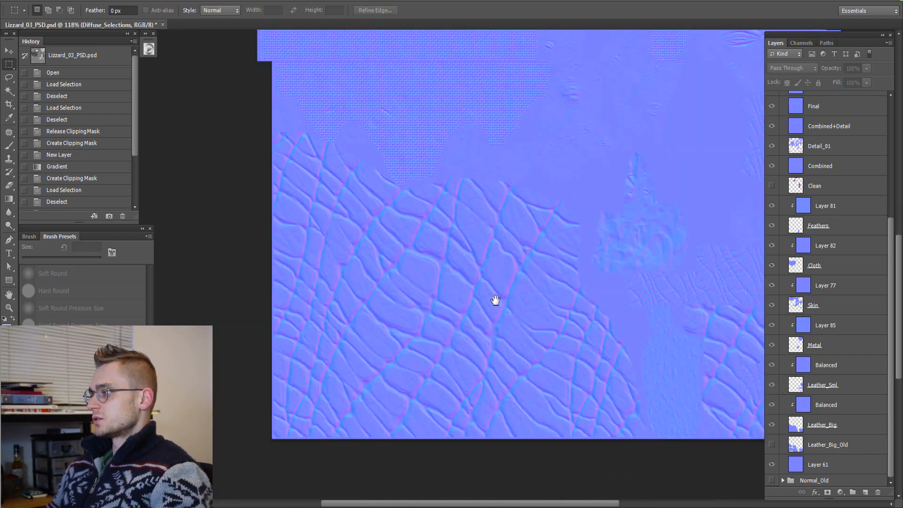
{"action": "left_click", "coordinate": [795, 424], "text": "ctrl"}
{"action": "left_click_drag", "start_coordinate": [655, 438], "coordinate": [595, 430]}
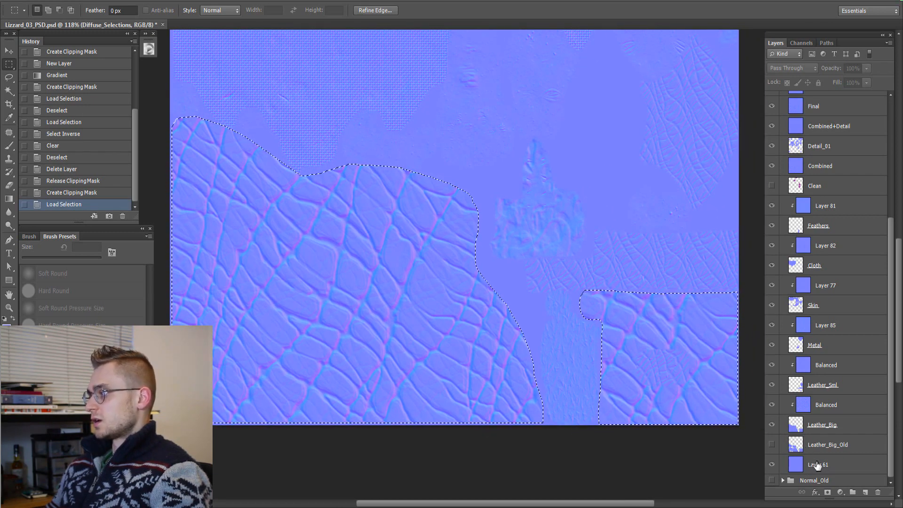
{"action": "key", "text": "ctrl+d"}
Release the Balanced layer above Leather_Big from its clipping mask and view it alone at 100% opacity.
{"action": "left_click", "coordinate": [810, 408]}
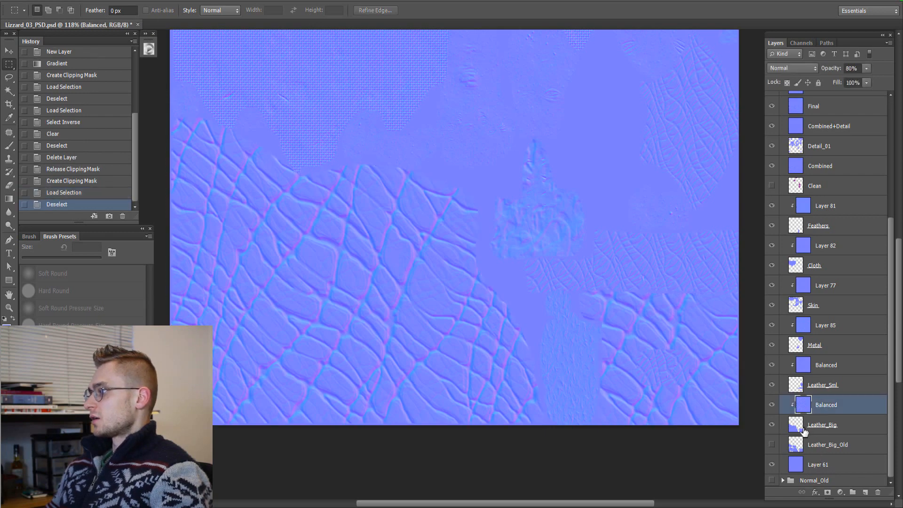
{"action": "left_click", "coordinate": [800, 415], "text": "alt"}
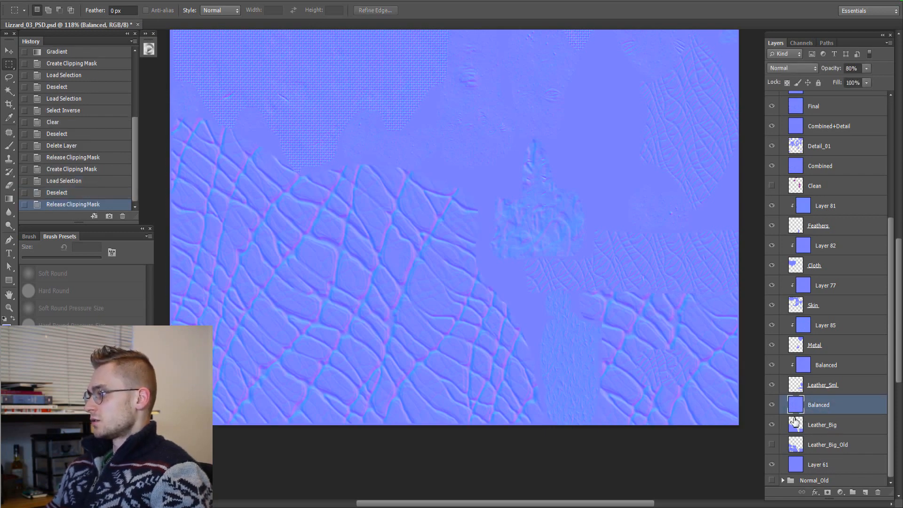
{"action": "left_click", "coordinate": [772, 406], "text": "alt"}
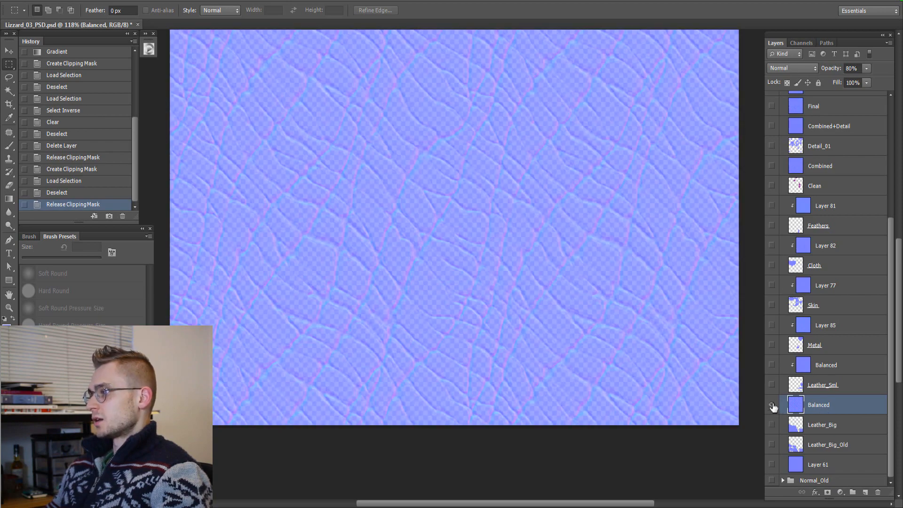
{"action": "scroll", "coordinate": [611, 365], "scroll_direction": "up", "scroll_amount": 3}
{"action": "scroll", "coordinate": [611, 372], "scroll_direction": "down", "scroll_amount": 3, "text": "alt"}
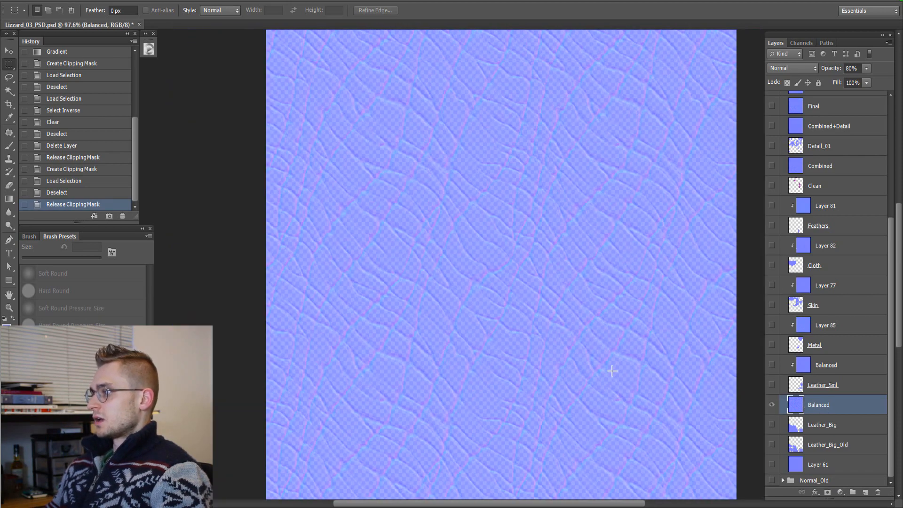
{"action": "left_click_drag", "start_coordinate": [832, 72], "coordinate": [895, 73]}
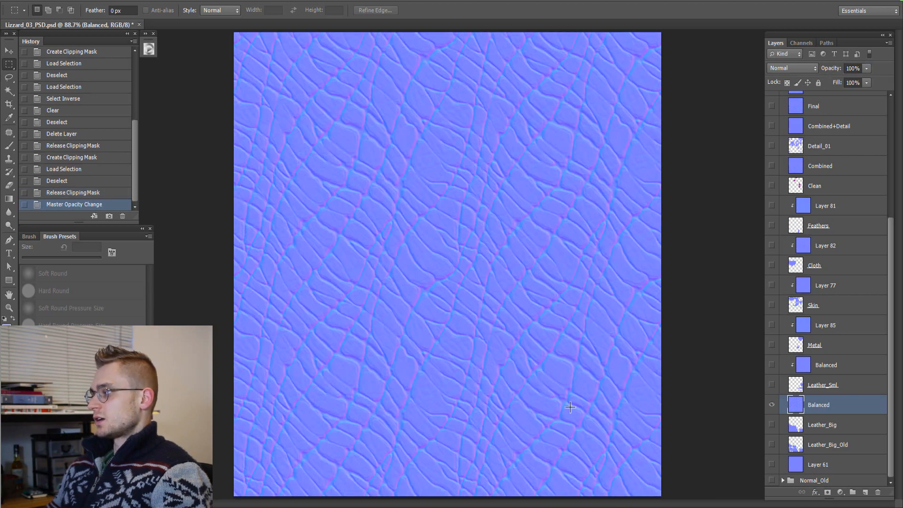
Show the other layers again, clip the Balanced layer back to Leather_Big, and set its opacity to 80%.
{"action": "left_click", "coordinate": [772, 404], "text": "alt"}
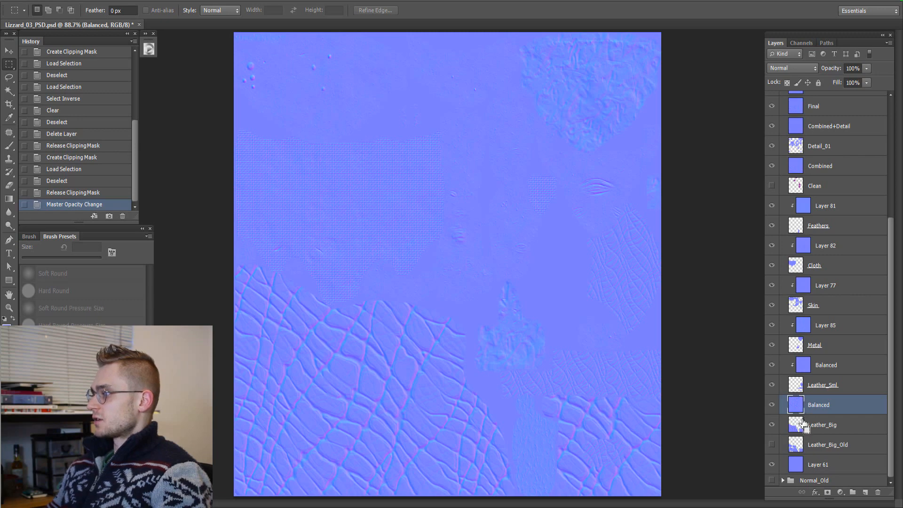
{"action": "left_click", "coordinate": [796, 414], "text": "alt"}
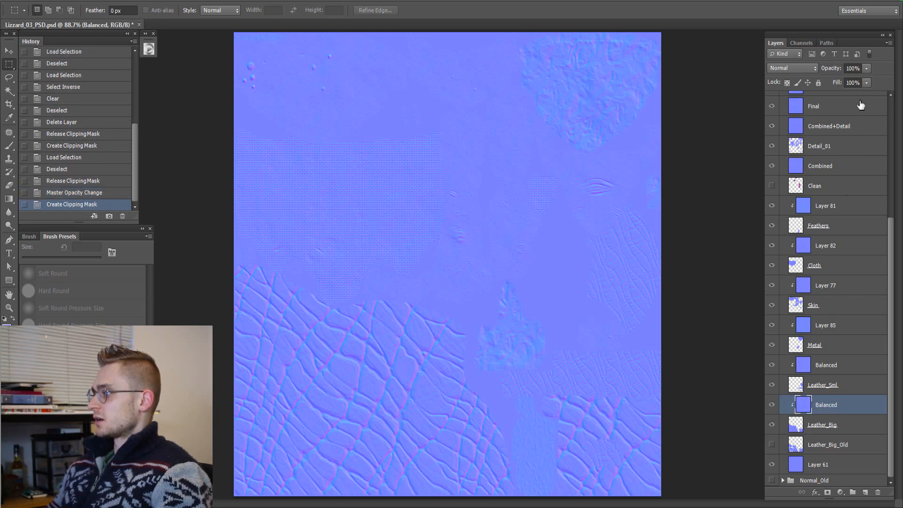
{"action": "left_click", "coordinate": [856, 69]}
{"action": "type", "text": "80"}
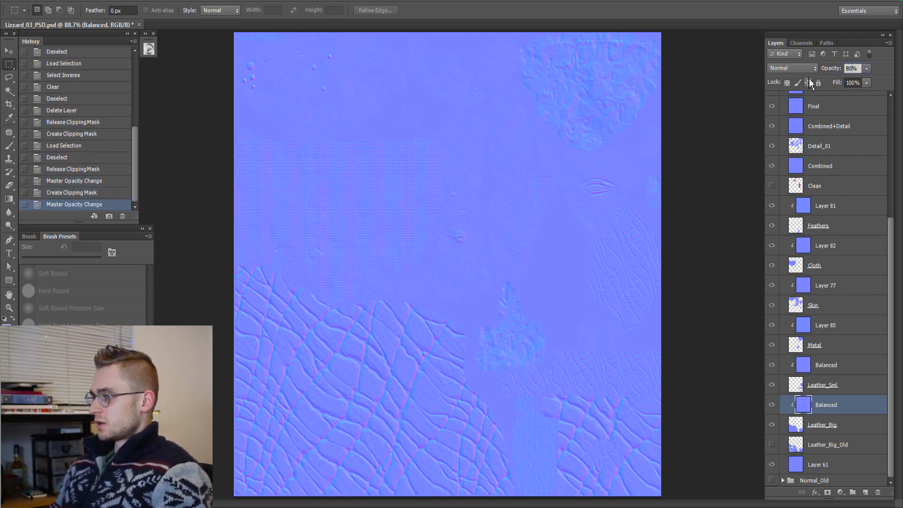
{"action": "key", "text": "Return"}
Examine how the large leather pattern, the cloth weave and the surrounding skin detail sit together in the Normal_v2 map.
{"action": "scroll", "coordinate": [382, 423], "scroll_direction": "up", "scroll_amount": 8, "text": "alt"}
{"action": "left_click_drag", "start_coordinate": [382, 423], "coordinate": [407, 377]}
{"action": "scroll", "coordinate": [407, 377], "scroll_direction": "down", "scroll_amount": 9, "text": "alt"}
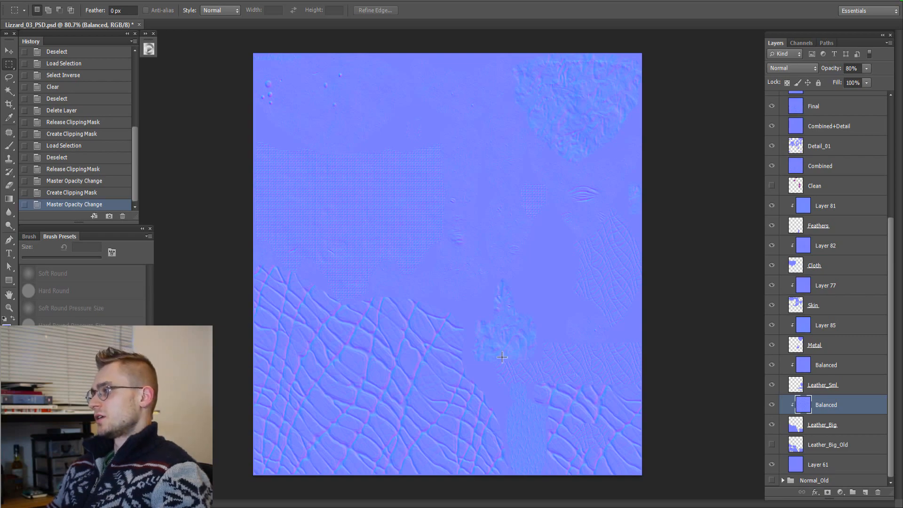
{"action": "scroll", "coordinate": [473, 218], "scroll_direction": "up", "scroll_amount": 3, "text": "alt"}
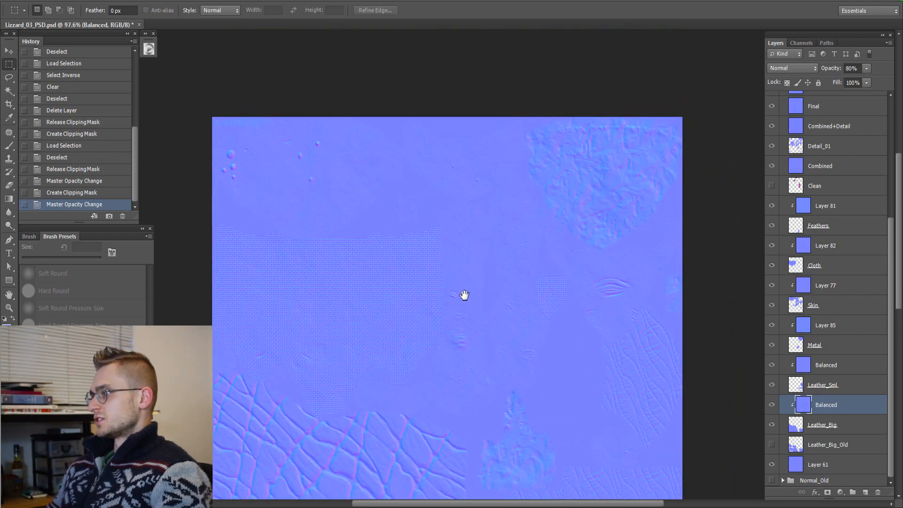
{"action": "scroll", "coordinate": [423, 304], "scroll_direction": "up", "scroll_amount": 3, "text": "alt"}
{"action": "left_click_drag", "start_coordinate": [399, 317], "coordinate": [400, 193]}
{"action": "left_click_drag", "start_coordinate": [517, 295], "coordinate": [458, 210]}
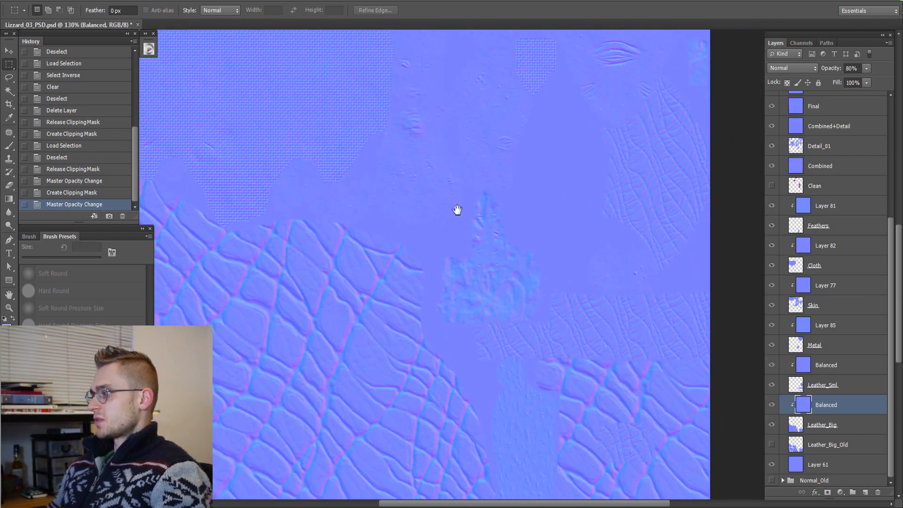
{"action": "left_click_drag", "start_coordinate": [294, 183], "coordinate": [451, 429]}
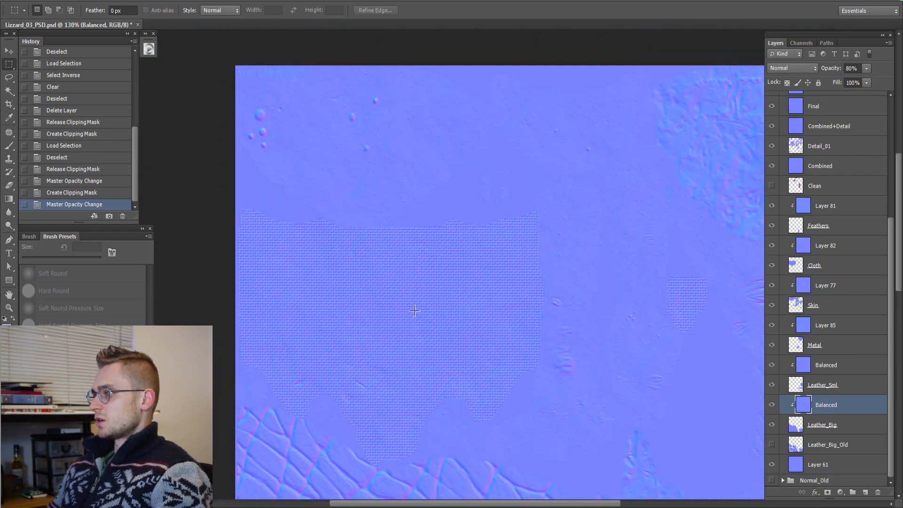
{"action": "left_click_drag", "start_coordinate": [538, 386], "coordinate": [460, 377]}
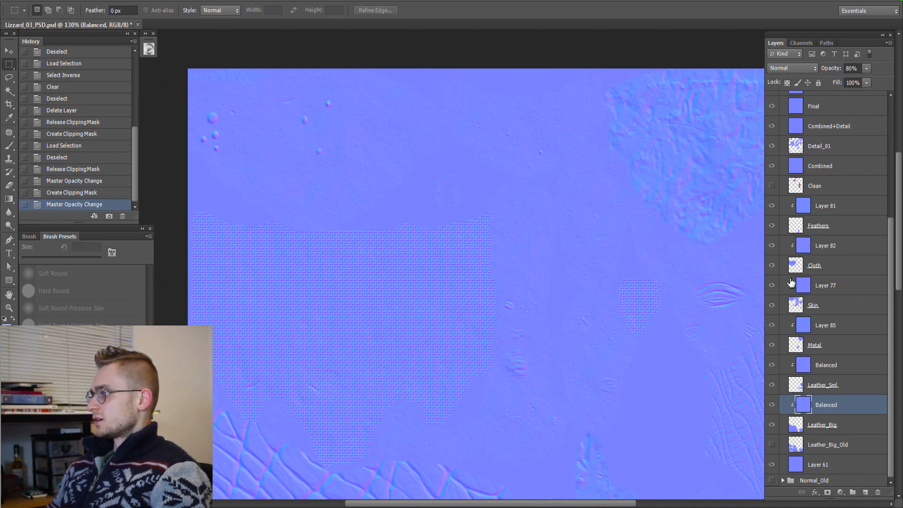
View the Combined+Detail layer of the Normal_v2 group on its own, and switch to showing only the Detail_01 layer.
{"action": "scroll", "coordinate": [816, 268], "scroll_direction": "up", "scroll_amount": 2}
{"action": "scroll", "coordinate": [817, 267], "scroll_direction": "up", "scroll_amount": 5}
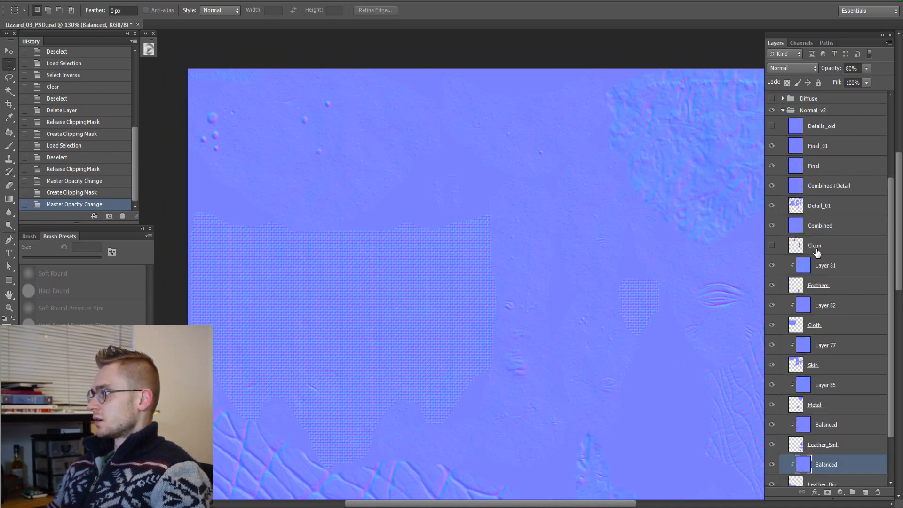
{"action": "scroll", "coordinate": [660, 277], "scroll_direction": "down", "scroll_amount": 2, "text": "alt"}
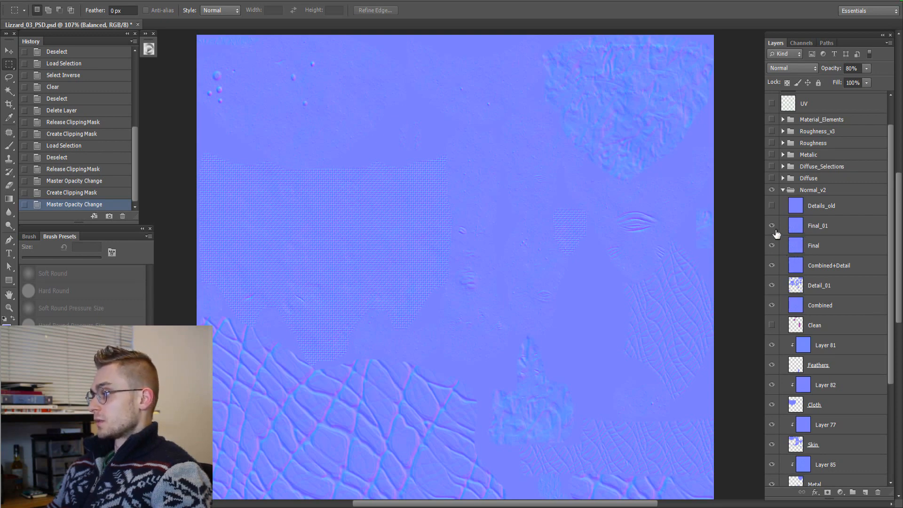
{"action": "left_click", "coordinate": [772, 266]}
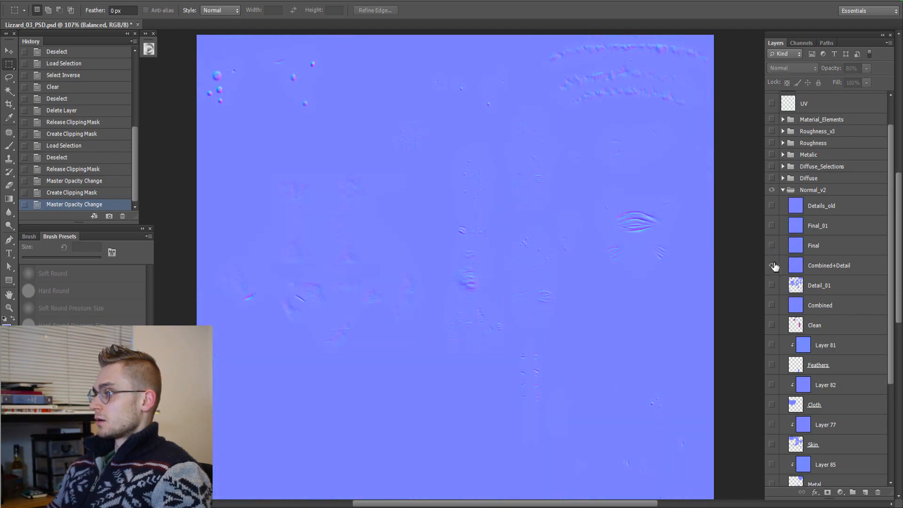
{"action": "left_click", "coordinate": [772, 265]}
{"action": "left_click", "coordinate": [773, 286], "text": "alt"}
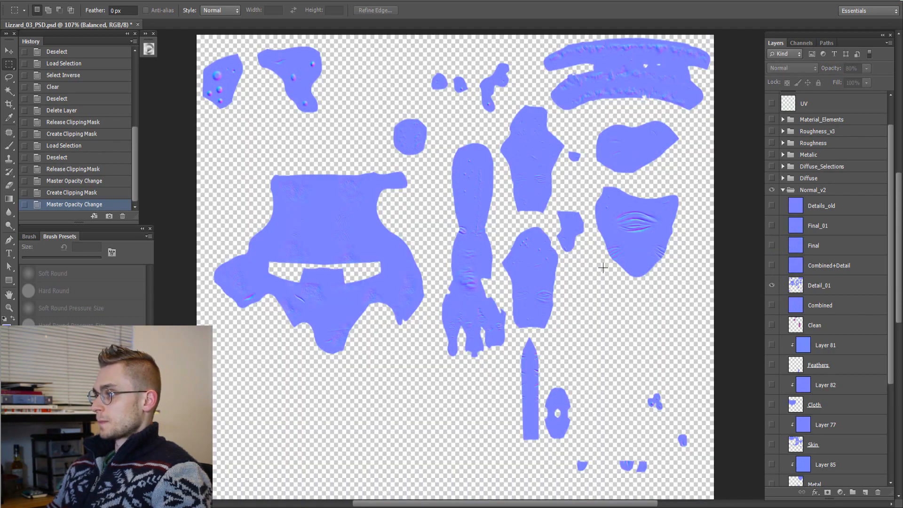
Inspect the wrinkles, bumps and scars on the arm, face, leg and torso pieces of the Detail_01 layer.
{"action": "scroll", "coordinate": [645, 223], "scroll_direction": "up", "scroll_amount": 3, "text": "alt"}
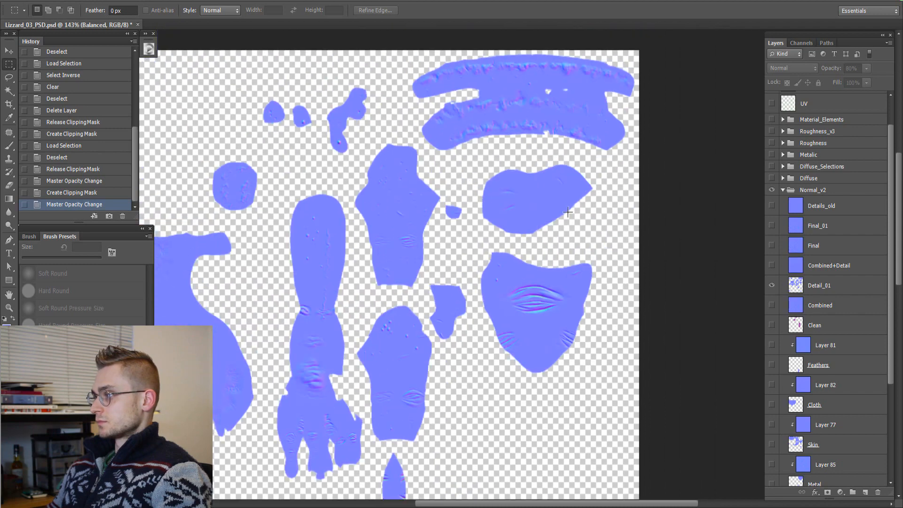
{"action": "left_click_drag", "start_coordinate": [458, 352], "coordinate": [658, 238]}
{"action": "left_click_drag", "start_coordinate": [435, 365], "coordinate": [554, 258]}
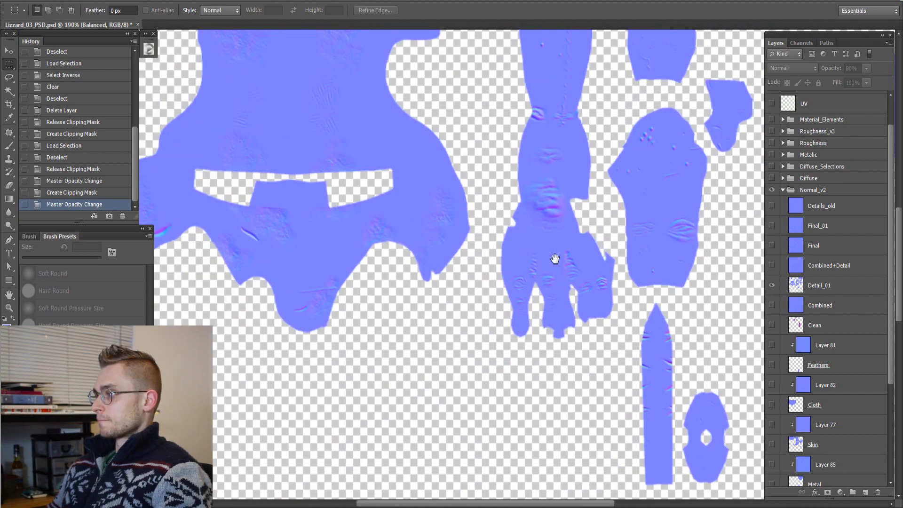
{"action": "left_click_drag", "start_coordinate": [475, 286], "coordinate": [530, 305]}
{"action": "left_click_drag", "start_coordinate": [443, 277], "coordinate": [499, 333]}
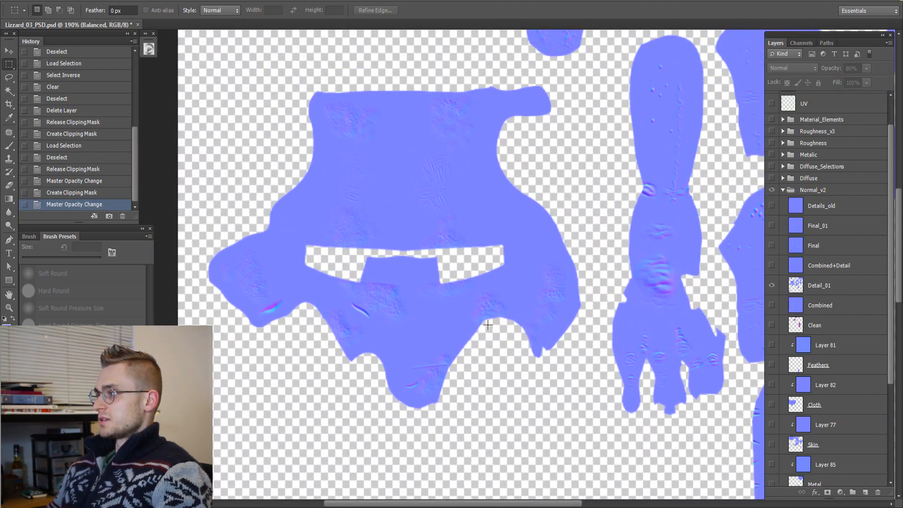
{"action": "scroll", "coordinate": [488, 324], "scroll_direction": "down", "scroll_amount": 3, "text": "alt"}
{"action": "scroll", "coordinate": [484, 235], "scroll_direction": "up", "scroll_amount": 2, "text": "alt"}
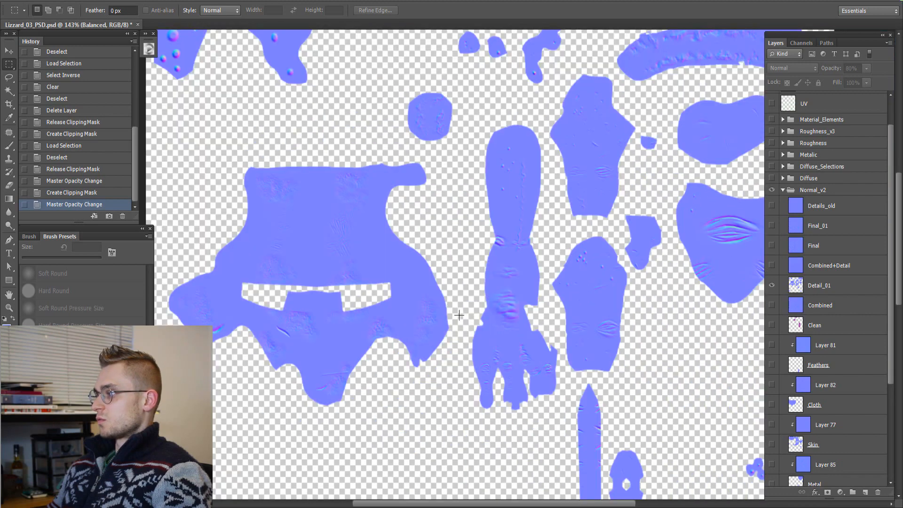
Show the other Normal_v2 layers along with Detail_01 again, and select the Combined+Detail layer followed by the Final_01 layer.
{"action": "scroll", "coordinate": [459, 316], "scroll_direction": "down", "scroll_amount": 2, "text": "alt"}
{"action": "left_click_drag", "start_coordinate": [535, 391], "coordinate": [443, 281]}
{"action": "scroll", "coordinate": [730, 312], "scroll_direction": "down", "scroll_amount": 2, "text": "alt"}
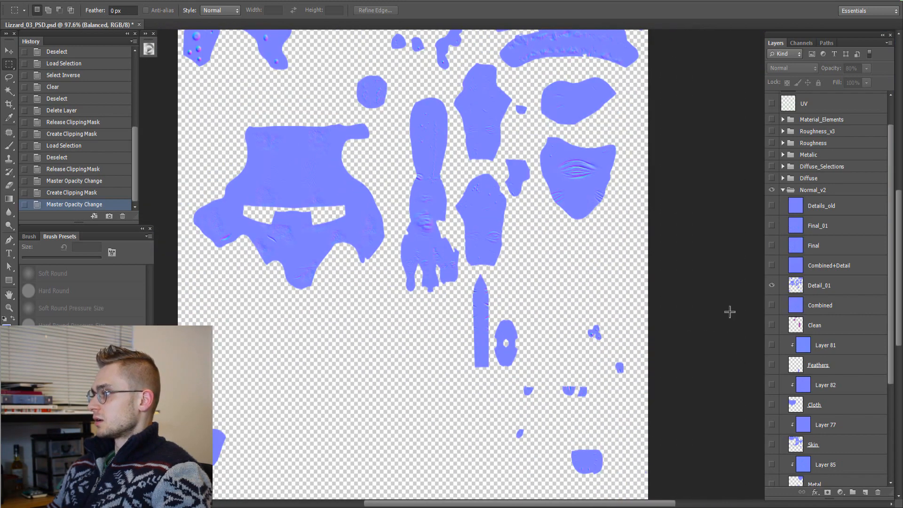
{"action": "left_click", "coordinate": [772, 286], "text": "alt"}
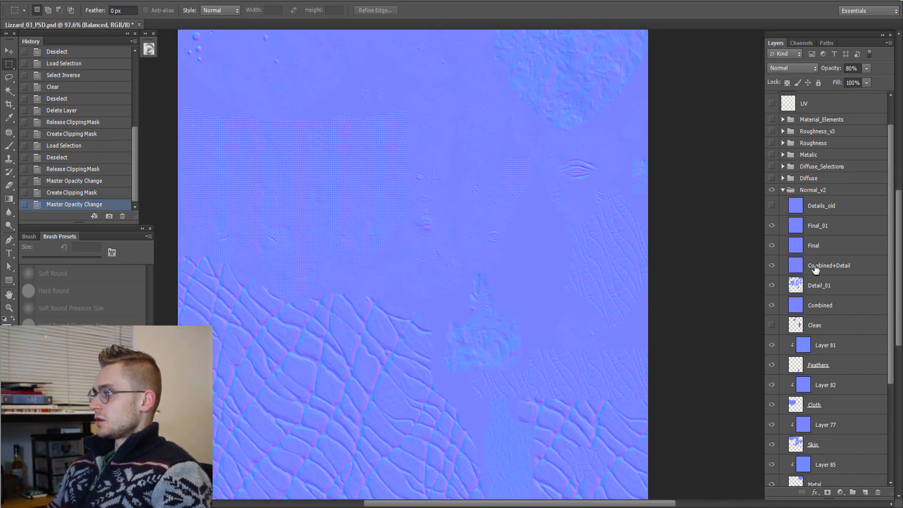
{"action": "left_click", "coordinate": [816, 269]}
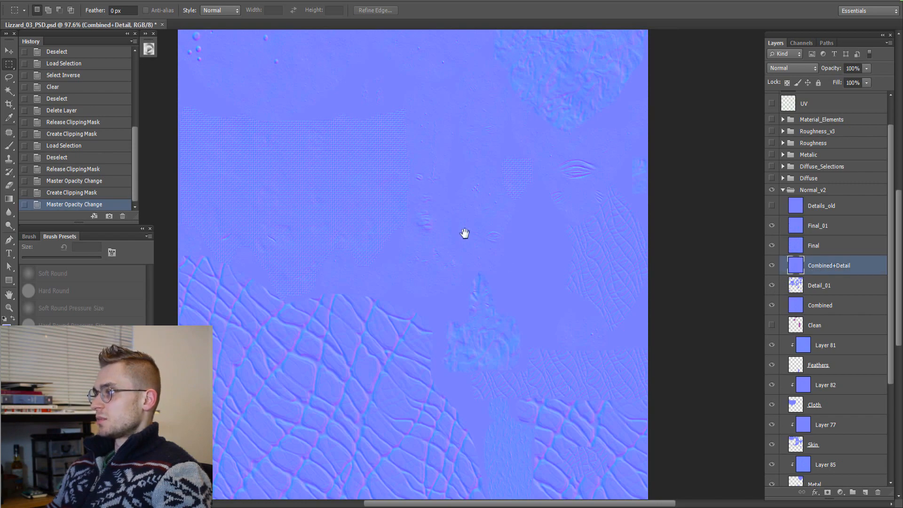
{"action": "left_click_drag", "start_coordinate": [464, 236], "coordinate": [499, 298]}
{"action": "scroll", "coordinate": [499, 298], "scroll_direction": "down", "scroll_amount": 1, "text": "alt"}
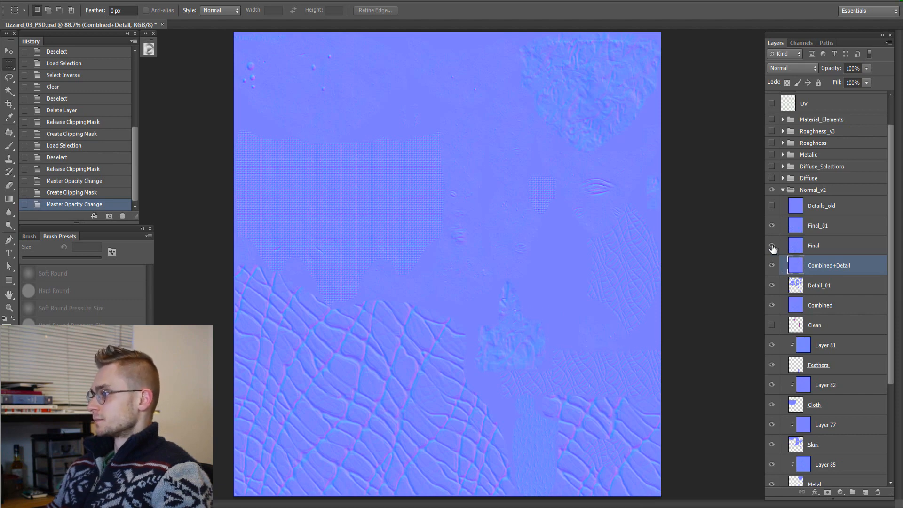
{"action": "left_click", "coordinate": [794, 227]}
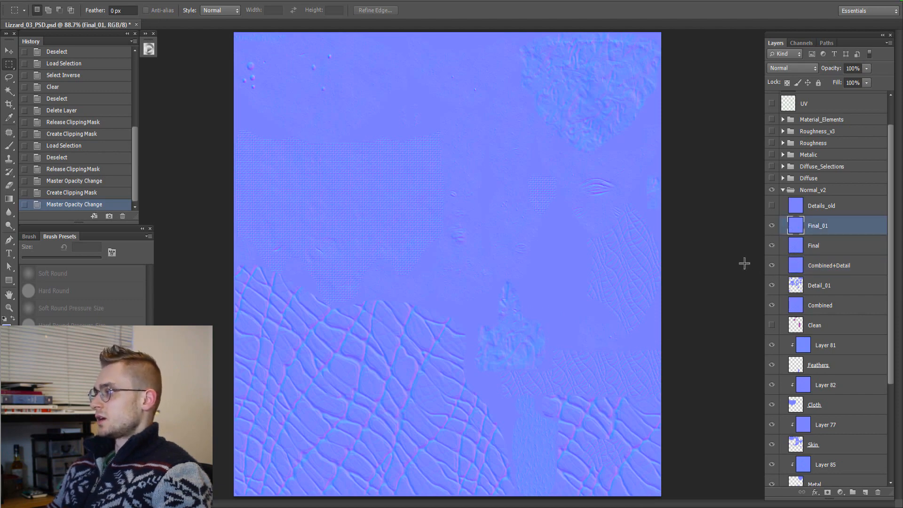
Collapse and hide the Normal_v2 group, then show the Diffuse group and expand its contents.
{"action": "left_click", "coordinate": [783, 191]}
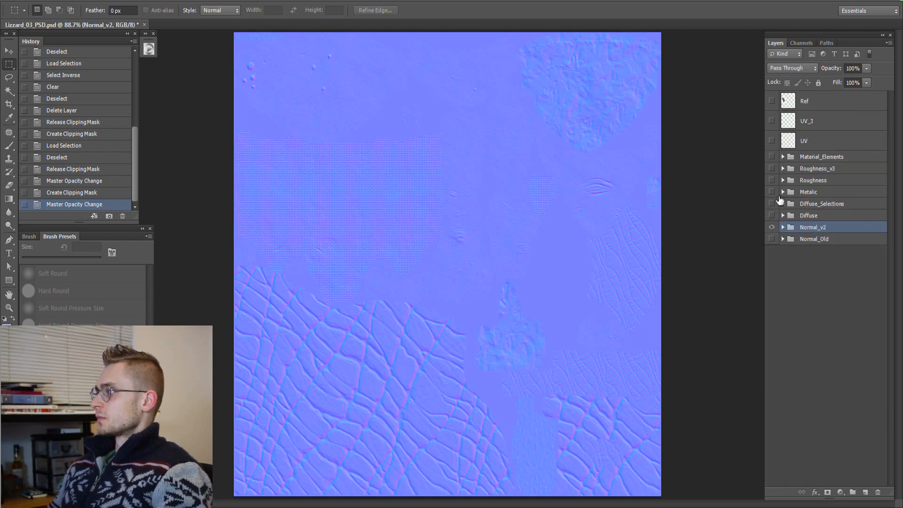
{"action": "left_click", "coordinate": [772, 227]}
{"action": "left_click", "coordinate": [772, 216]}
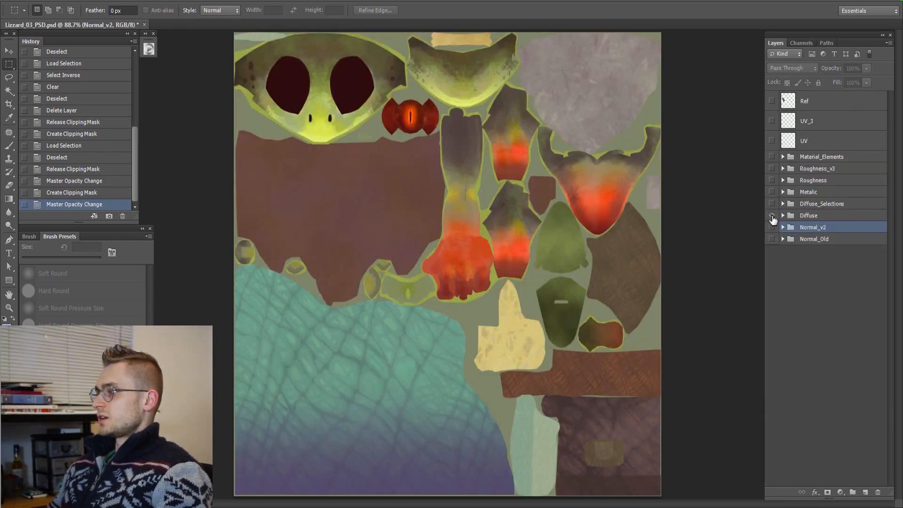
{"action": "left_click", "coordinate": [783, 216]}
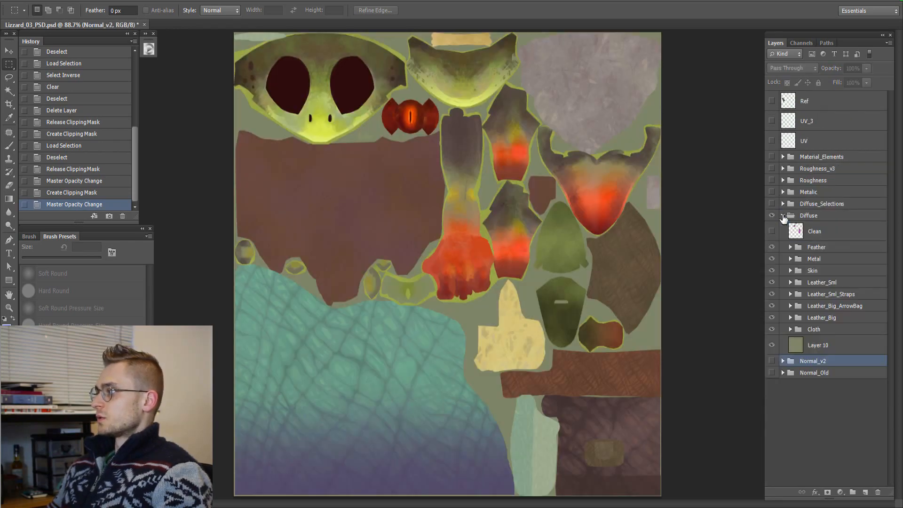
Examine the painted colors of the arm, leg, eye and face pieces in the Diffuse map.
{"action": "scroll", "coordinate": [473, 165], "scroll_direction": "up", "scroll_amount": 4, "text": "alt"}
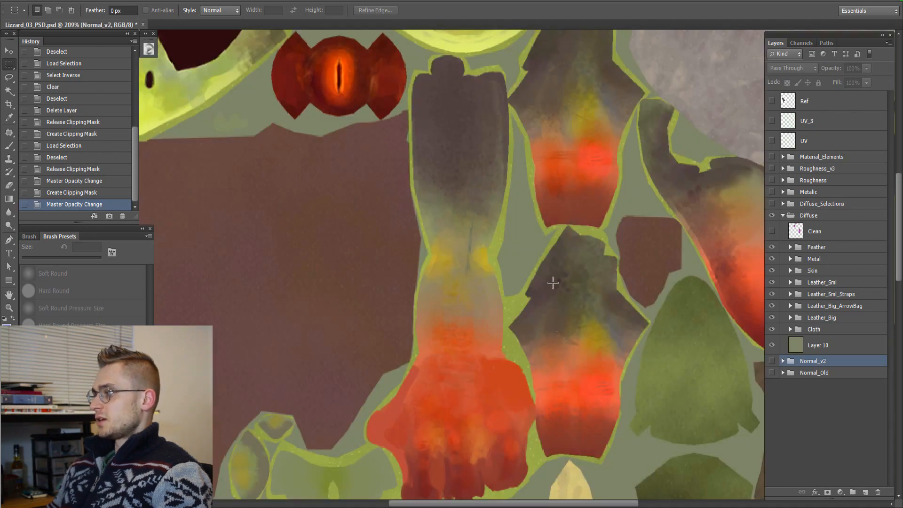
{"action": "left_click_drag", "start_coordinate": [547, 198], "coordinate": [508, 275]}
{"action": "left_click_drag", "start_coordinate": [574, 311], "coordinate": [551, 264]}
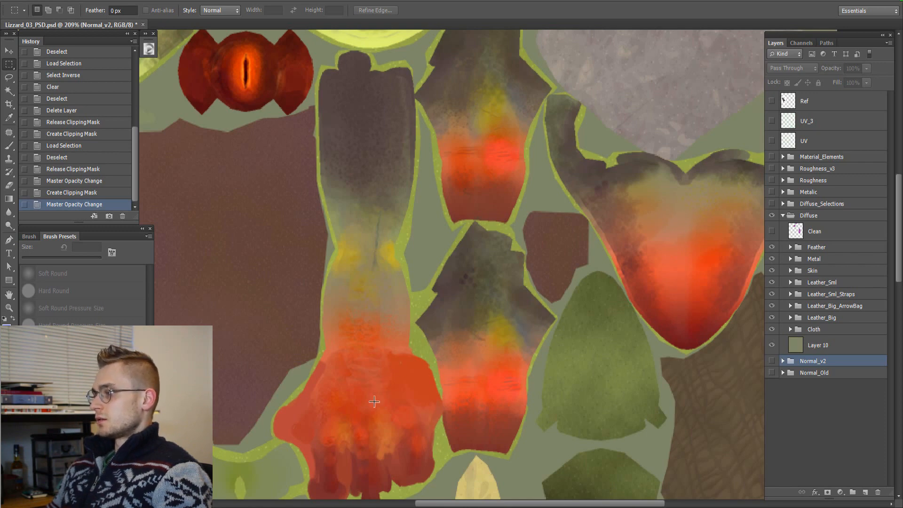
{"action": "left_click_drag", "start_coordinate": [369, 238], "coordinate": [577, 419]}
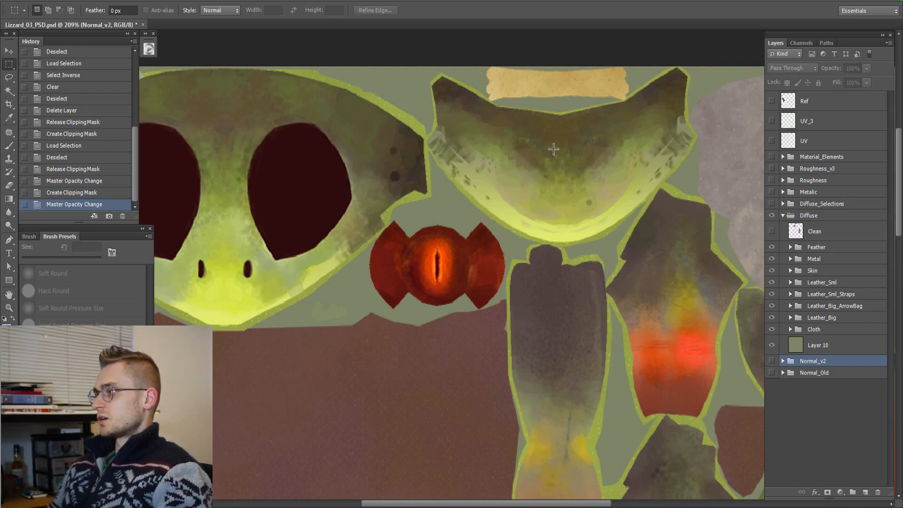
{"action": "left_click_drag", "start_coordinate": [552, 352], "coordinate": [610, 303]}
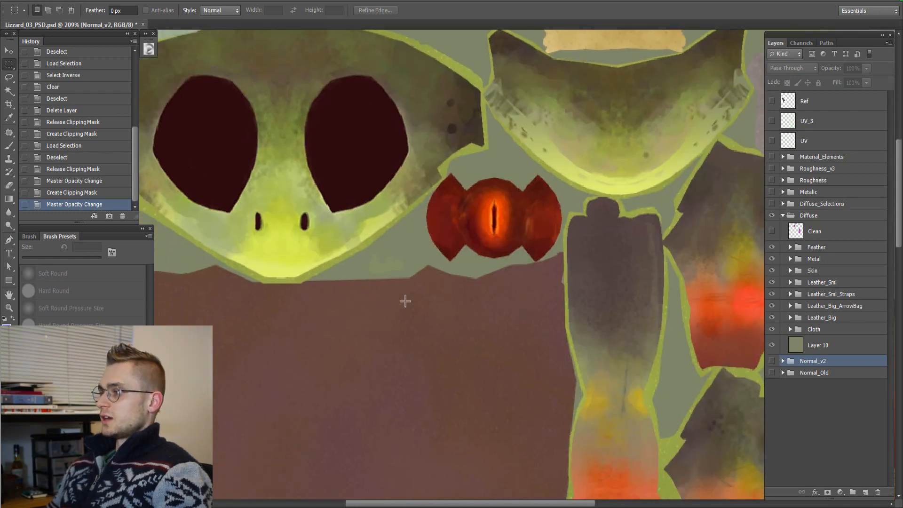
{"action": "scroll", "coordinate": [501, 264], "scroll_direction": "down", "scroll_amount": 3, "text": "alt"}
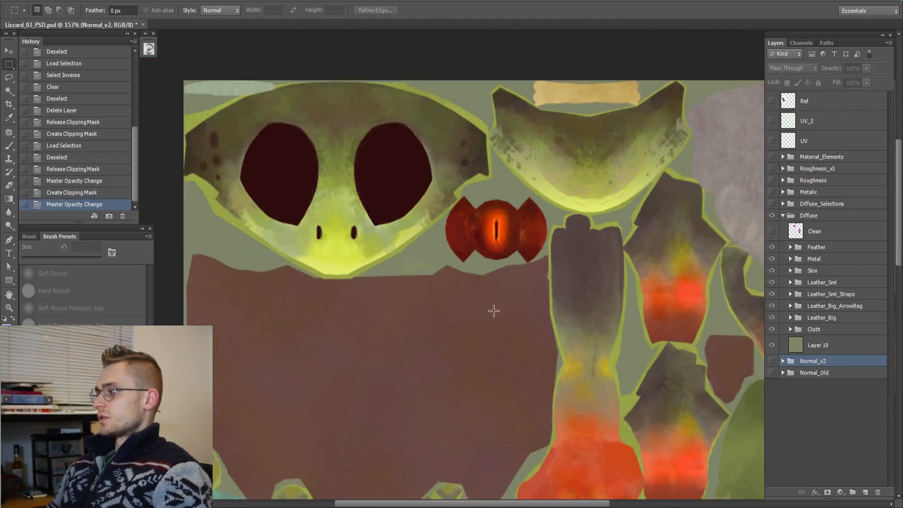
{"action": "scroll", "coordinate": [494, 311], "scroll_direction": "down", "scroll_amount": 2, "text": "alt"}
{"action": "left_click_drag", "start_coordinate": [494, 400], "coordinate": [374, 339]}
{"action": "scroll", "coordinate": [513, 207], "scroll_direction": "up", "scroll_amount": 3, "text": "alt"}
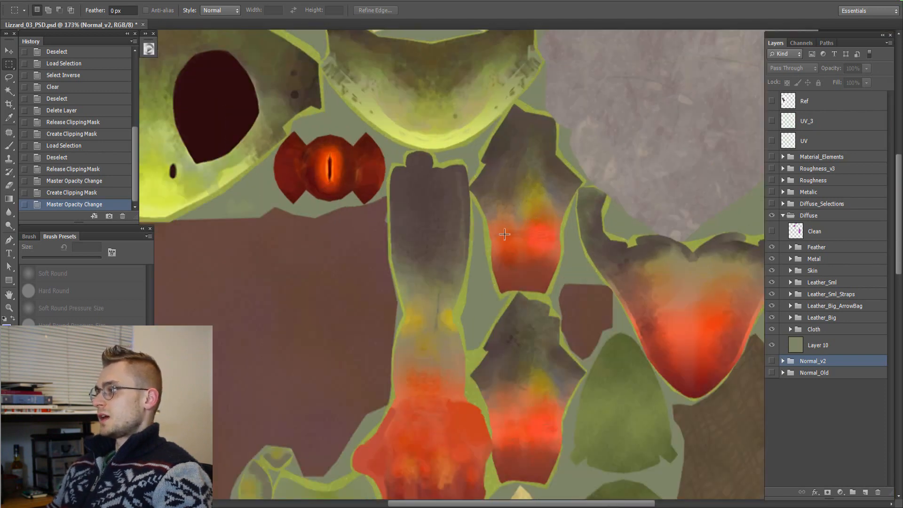
Inspect the color transitions on the hand and torso pieces and the grey metal and brown cloth areas of the Diffuse map.
{"action": "scroll", "coordinate": [452, 362], "scroll_direction": "up", "scroll_amount": 3, "text": "alt"}
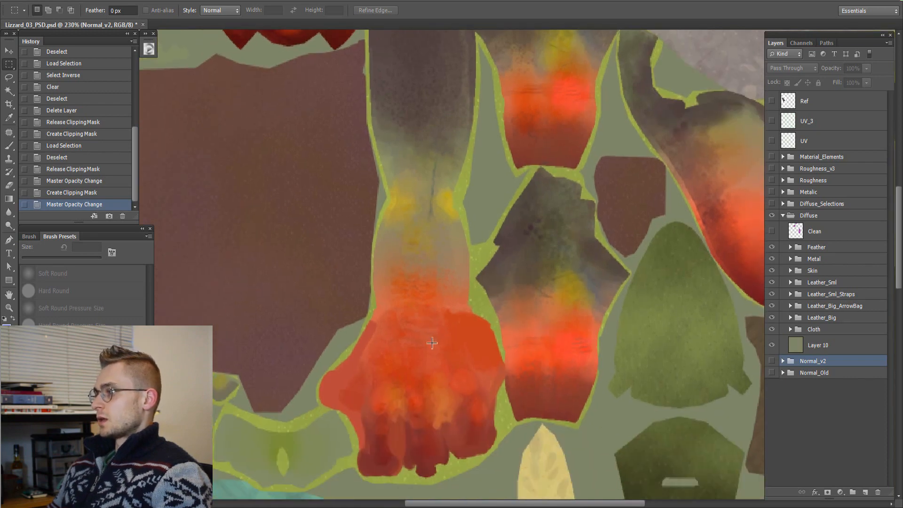
{"action": "scroll", "coordinate": [432, 342], "scroll_direction": "down", "scroll_amount": 2, "text": "alt"}
{"action": "left_click_drag", "start_coordinate": [519, 253], "coordinate": [363, 373]}
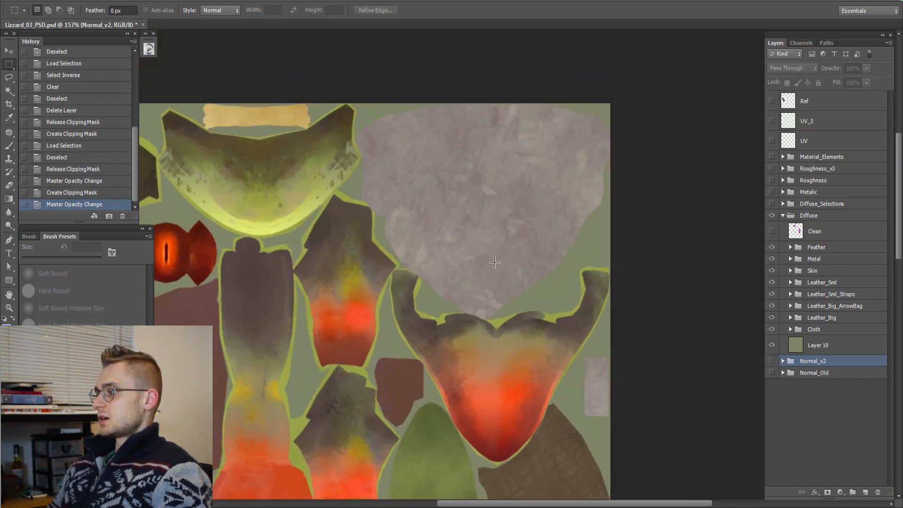
{"action": "scroll", "coordinate": [494, 262], "scroll_direction": "up", "scroll_amount": 1, "text": "alt"}
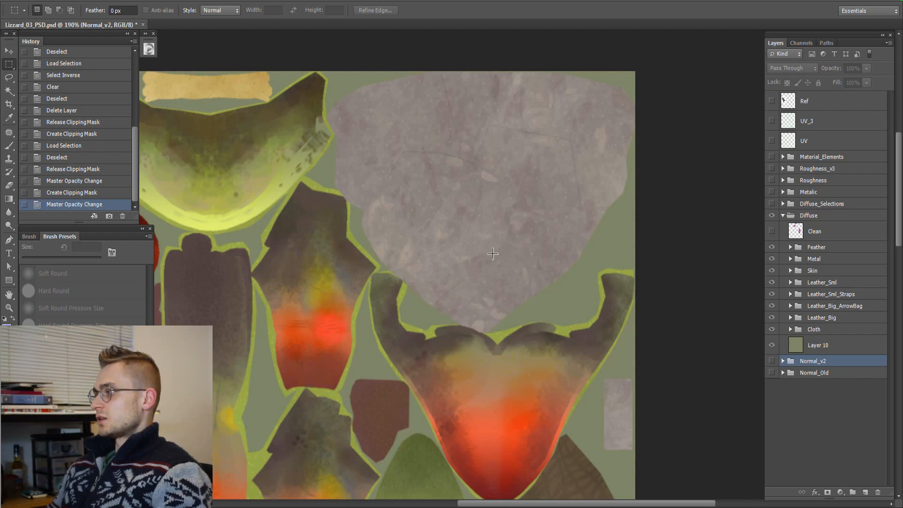
{"action": "scroll", "coordinate": [511, 243], "scroll_direction": "down", "scroll_amount": 3, "text": "alt"}
{"action": "left_click_drag", "start_coordinate": [439, 391], "coordinate": [654, 331]}
{"action": "left_click_drag", "start_coordinate": [446, 470], "coordinate": [430, 262]}
{"action": "left_click_drag", "start_coordinate": [399, 165], "coordinate": [422, 348]}
{"action": "scroll", "coordinate": [400, 288], "scroll_direction": "up", "scroll_amount": 3, "text": "alt"}
{"action": "left_click_drag", "start_coordinate": [562, 273], "coordinate": [455, 263]}
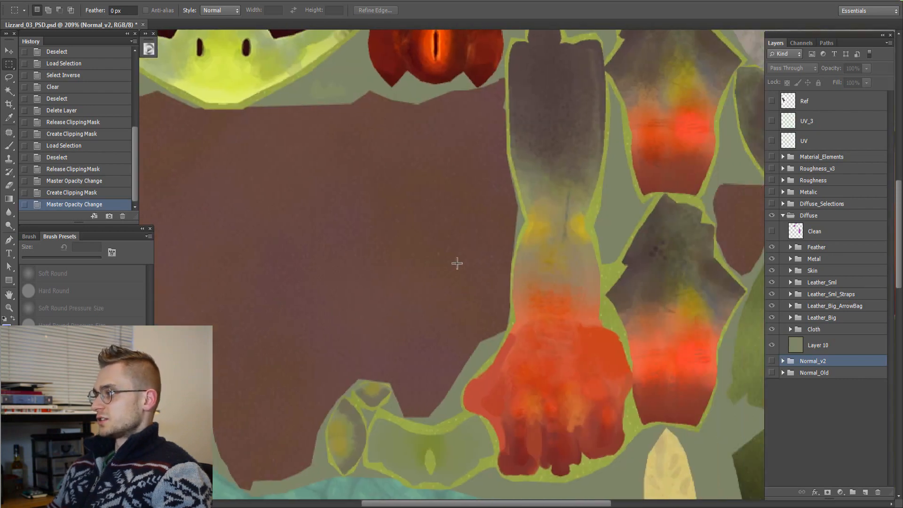
{"action": "scroll", "coordinate": [468, 298], "scroll_direction": "down", "scroll_amount": 3, "text": "alt"}
{"action": "scroll", "coordinate": [384, 353], "scroll_direction": "up", "scroll_amount": 2, "text": "alt"}
{"action": "left_click_drag", "start_coordinate": [451, 397], "coordinate": [455, 372]}
Select the Diffuse group, and expand the Feather group inside it to list its clipped layers.
{"action": "left_click", "coordinate": [809, 215]}
{"action": "left_click", "coordinate": [783, 215]}
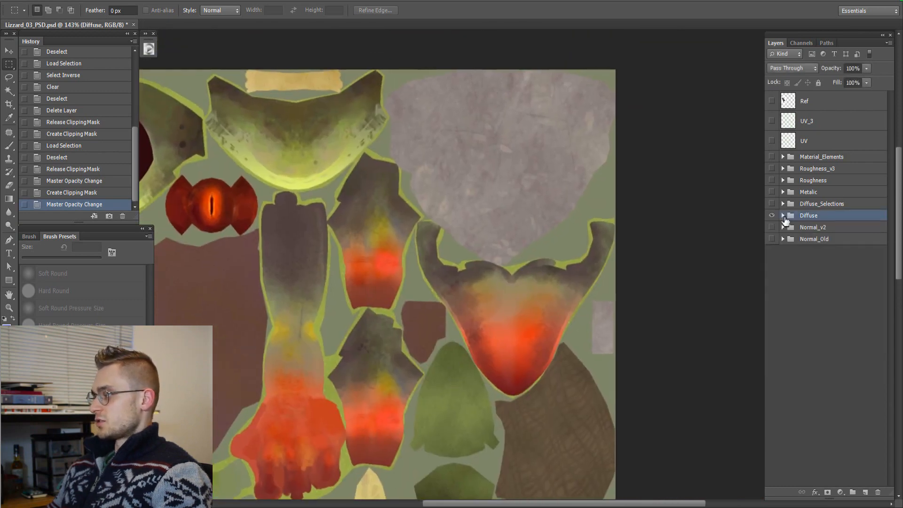
{"action": "left_click", "coordinate": [783, 216]}
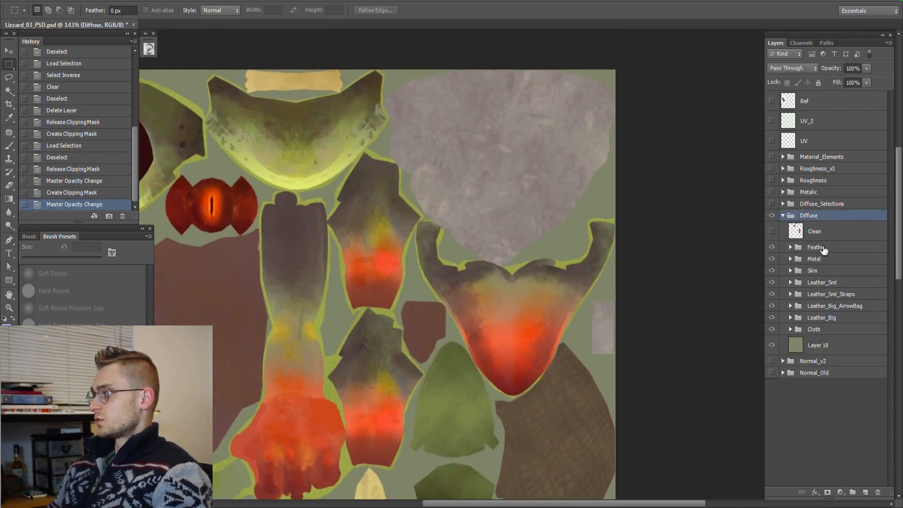
{"action": "left_click", "coordinate": [786, 248]}
{"action": "left_click", "coordinate": [791, 248]}
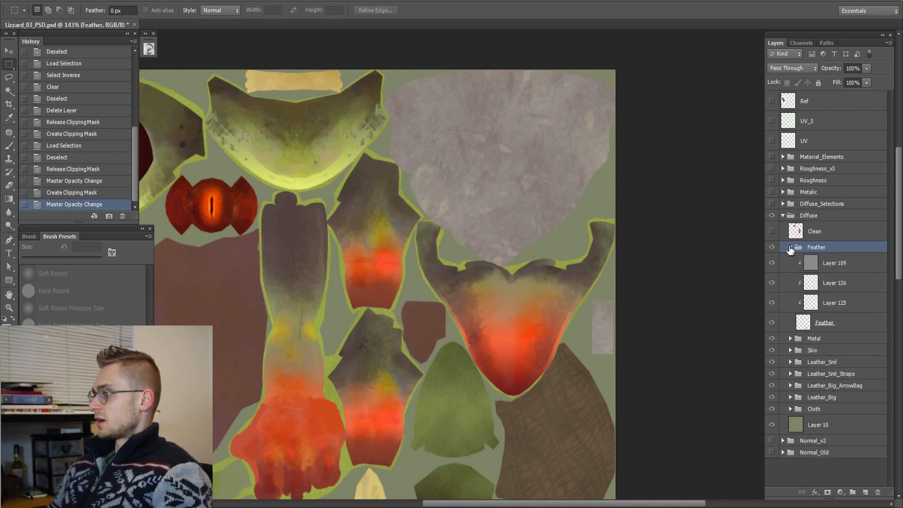
Zoom in on the feather piece and toggle Layer 109 and Layer 126 to compare their effect on it.
{"action": "left_click_drag", "start_coordinate": [552, 427], "coordinate": [618, 299]}
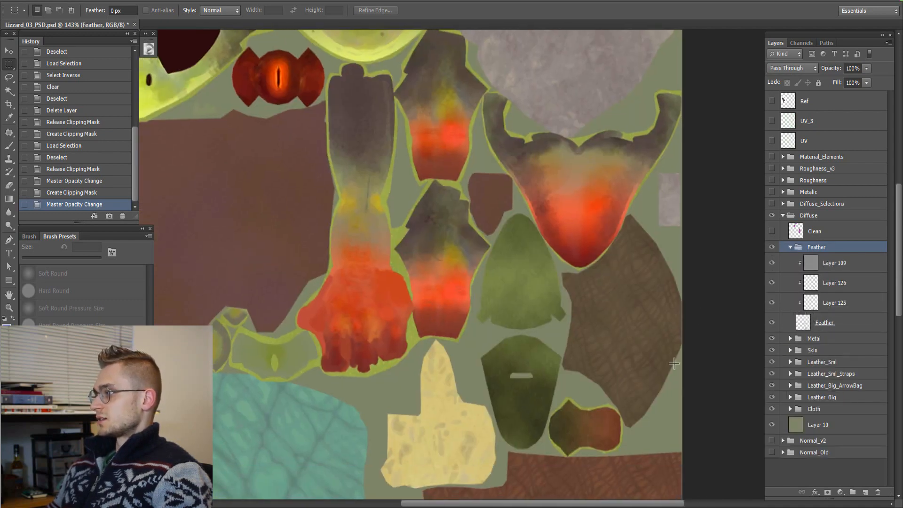
{"action": "left_click_drag", "start_coordinate": [417, 443], "coordinate": [434, 234]}
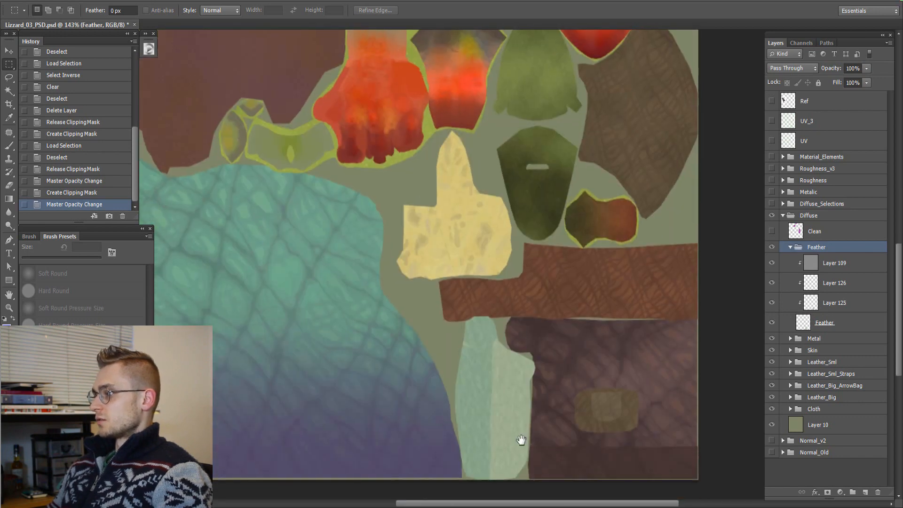
{"action": "scroll", "coordinate": [521, 440], "scroll_direction": "up", "scroll_amount": 6, "text": "alt"}
{"action": "left_click_drag", "start_coordinate": [442, 407], "coordinate": [414, 325]}
{"action": "left_click", "coordinate": [772, 263]}
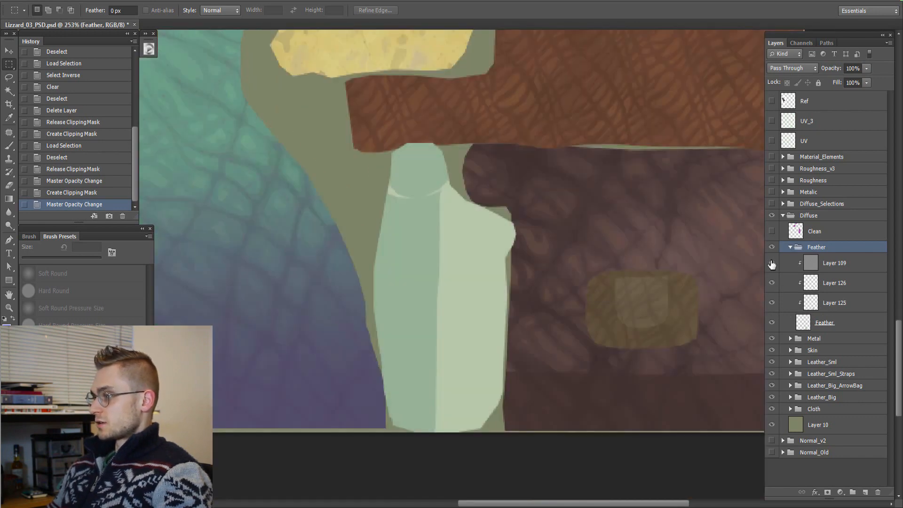
{"action": "left_click", "coordinate": [771, 263]}
{"action": "left_click", "coordinate": [772, 282]}
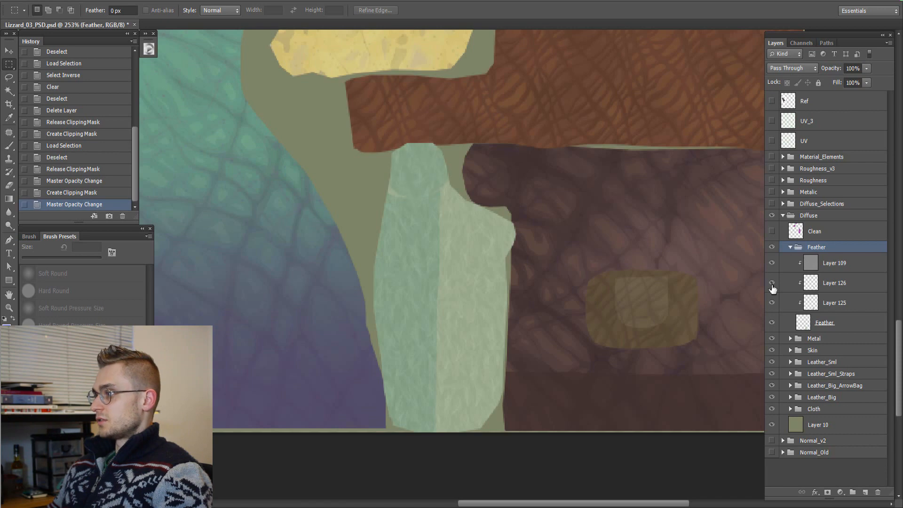
Collapse and hide the Feather group, and expand the Leather_Big group with the large teal leather piece in view.
{"action": "left_click", "coordinate": [791, 247]}
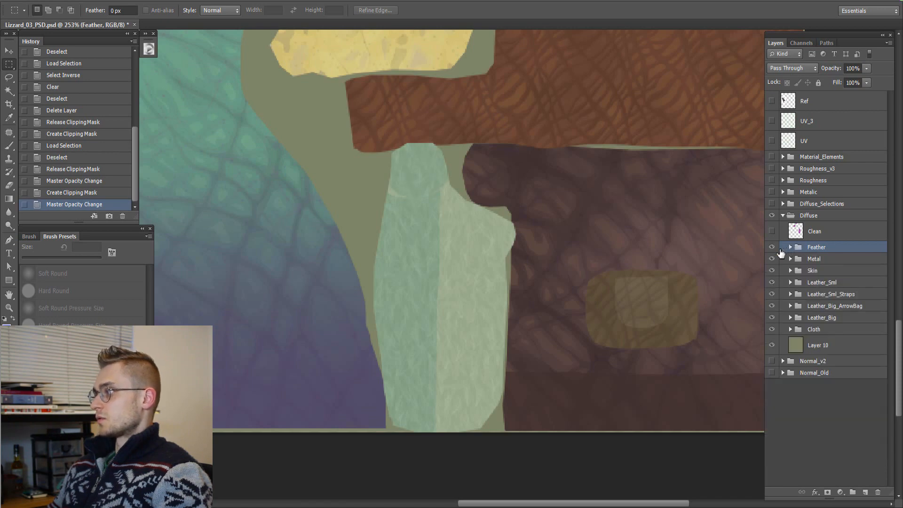
{"action": "left_click", "coordinate": [772, 247]}
{"action": "left_click_drag", "start_coordinate": [536, 245], "coordinate": [695, 325]}
{"action": "scroll", "coordinate": [537, 379], "scroll_direction": "down", "scroll_amount": 2, "text": "alt"}
{"action": "left_click_drag", "start_coordinate": [536, 379], "coordinate": [616, 324]}
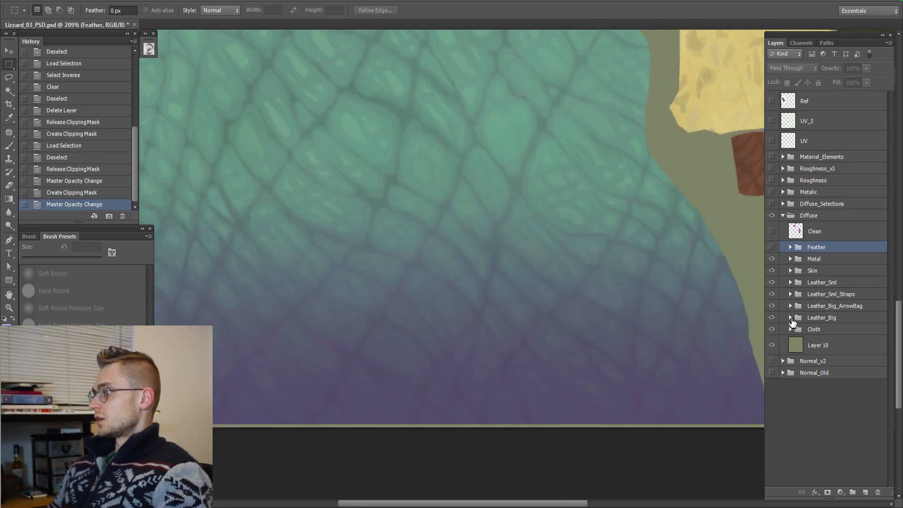
{"action": "left_click", "coordinate": [791, 318]}
{"action": "scroll", "coordinate": [800, 306], "scroll_direction": "down", "scroll_amount": 5}
{"action": "scroll", "coordinate": [804, 302], "scroll_direction": "down", "scroll_amount": 1, "text": "alt"}
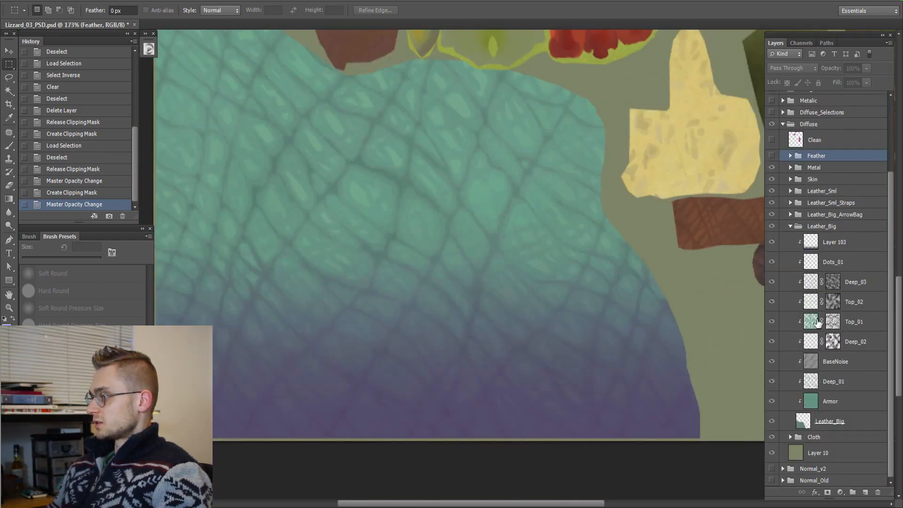
View the Top_02 and Deep_01 layers of Leather_Big on their own, and return to the full Diffuse map.
{"action": "left_click", "coordinate": [772, 304], "text": "alt"}
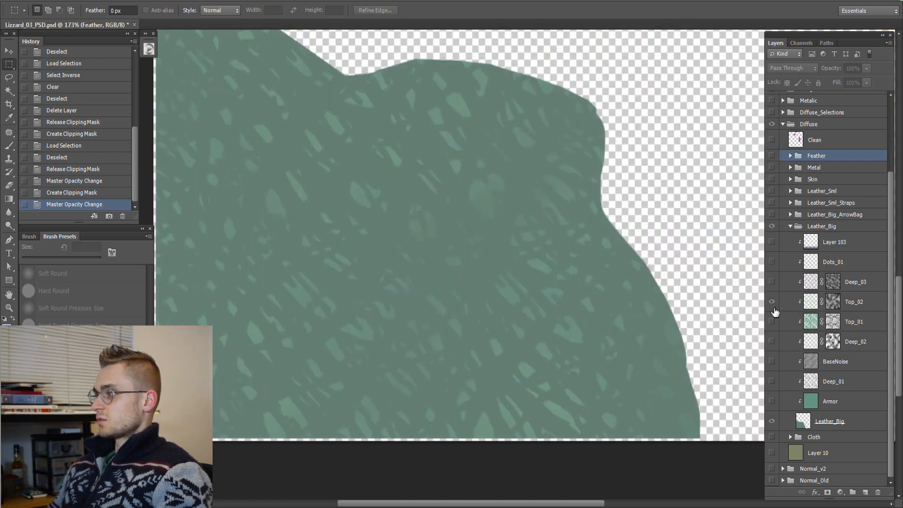
{"action": "left_click", "coordinate": [772, 302], "text": "alt"}
{"action": "left_click", "coordinate": [772, 302], "text": "alt"}
{"action": "left_click", "coordinate": [772, 302], "text": "alt"}
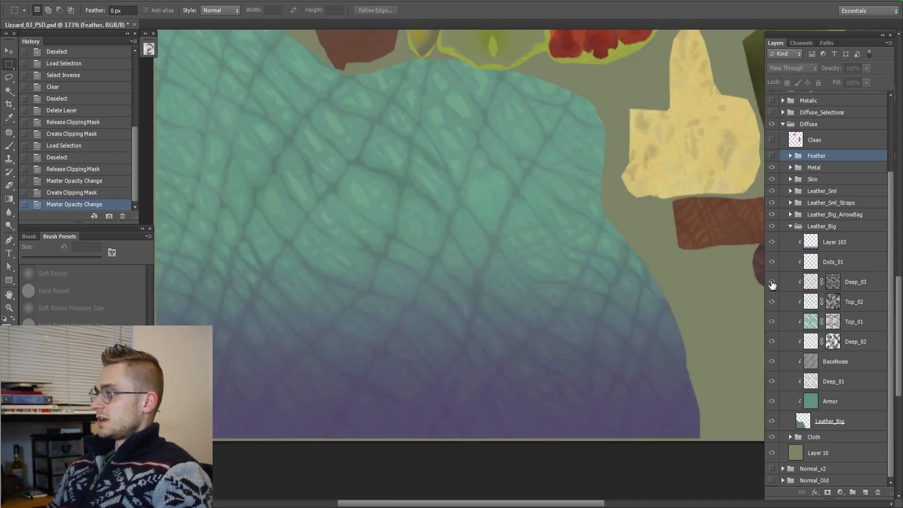
{"action": "left_click", "coordinate": [772, 382], "text": "alt"}
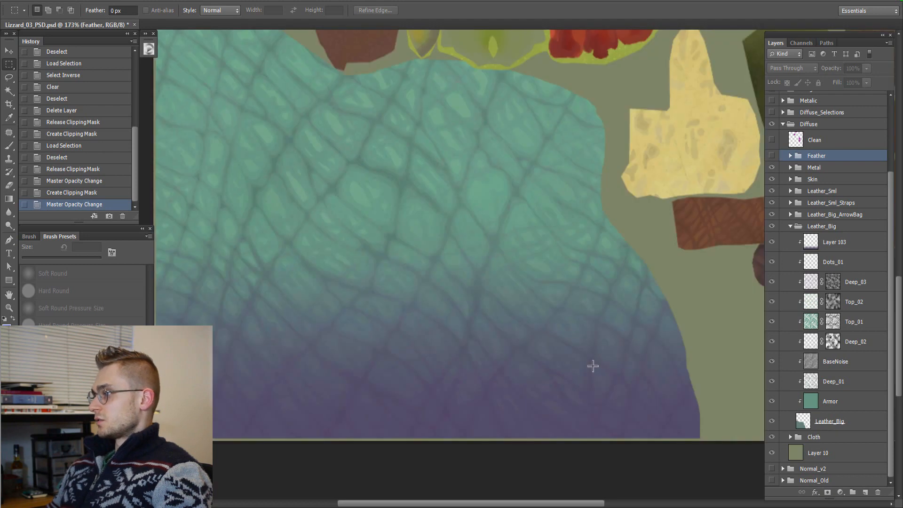
{"action": "scroll", "coordinate": [591, 367], "scroll_direction": "down", "scroll_amount": 2, "text": "alt"}
{"action": "scroll", "coordinate": [592, 366], "scroll_direction": "down", "scroll_amount": 2, "text": "alt"}
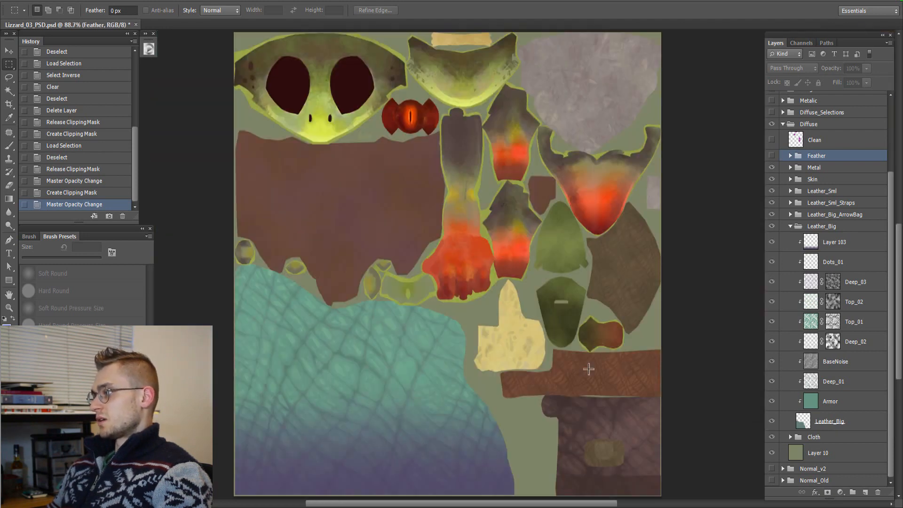
Collapse the Diffuse group, check the Metalic map and hide it again, and show the Roughness group up close.
{"action": "scroll", "coordinate": [823, 234], "scroll_direction": "up", "scroll_amount": 3}
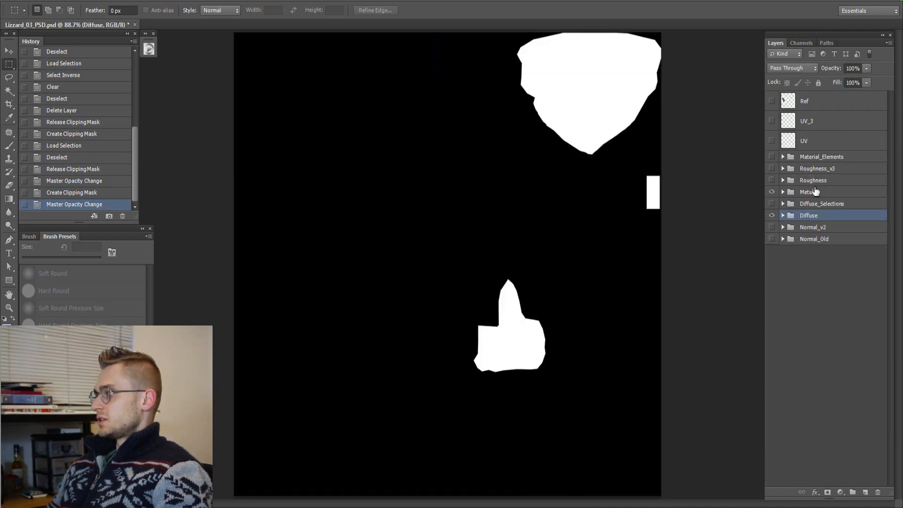
{"action": "left_click", "coordinate": [772, 192]}
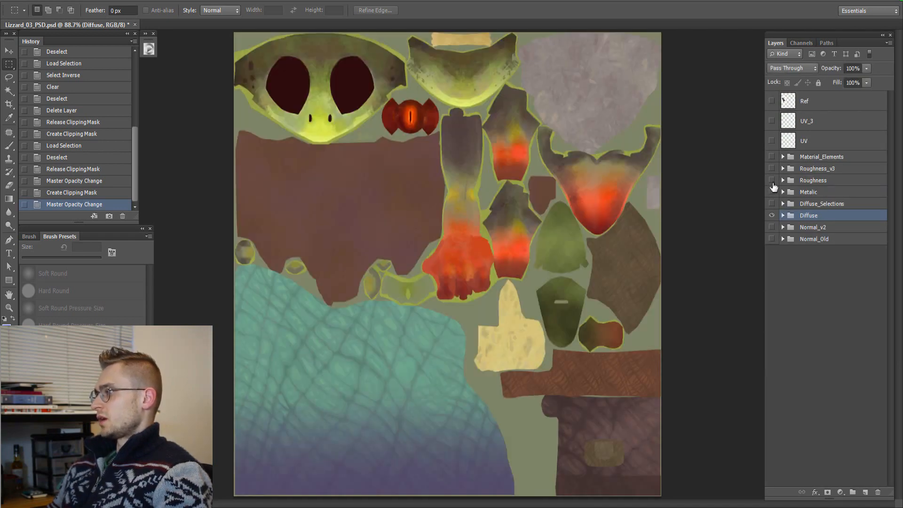
{"action": "left_click", "coordinate": [772, 180]}
{"action": "scroll", "coordinate": [580, 233], "scroll_direction": "up", "scroll_amount": 2, "text": "alt"}
{"action": "scroll", "coordinate": [592, 210], "scroll_direction": "up", "scroll_amount": 2, "text": "alt"}
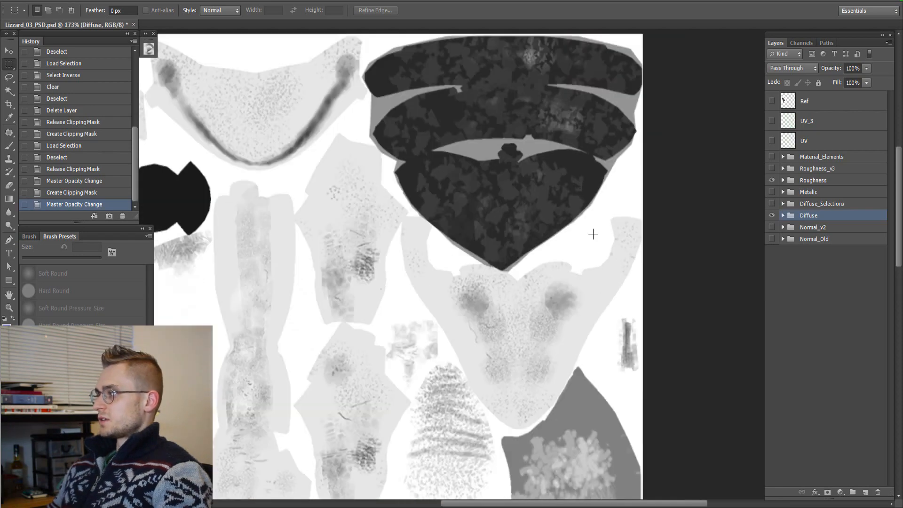
Examine the skin, armor, sword and feather pieces of the Roughness map across the texture sheet.
{"action": "scroll", "coordinate": [480, 321], "scroll_direction": "down", "scroll_amount": 10}
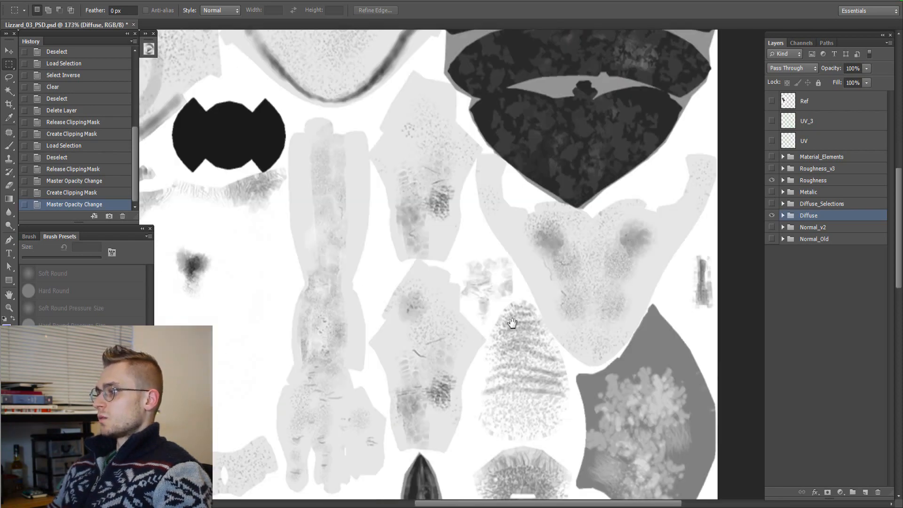
{"action": "scroll", "coordinate": [601, 244], "scroll_direction": "left", "scroll_amount": 5}
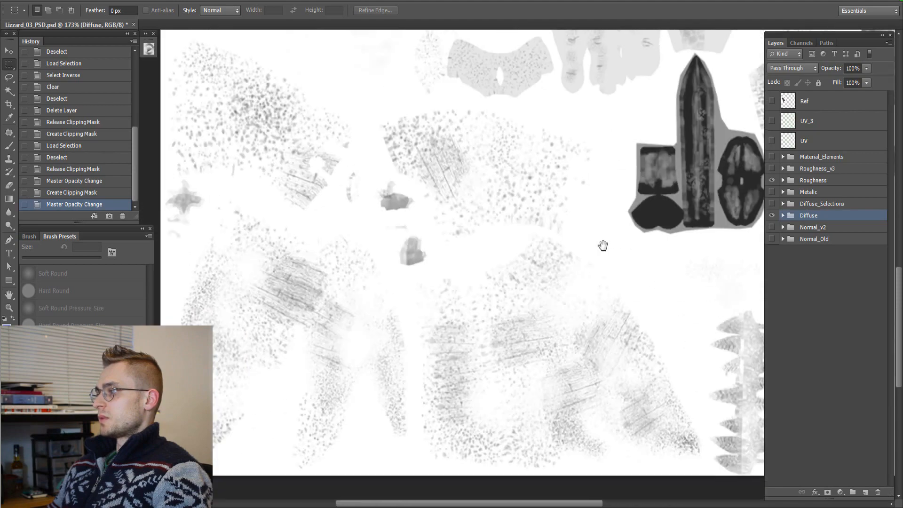
{"action": "scroll", "coordinate": [494, 143], "scroll_direction": "up", "scroll_amount": 8}
{"action": "left_click_drag", "start_coordinate": [557, 129], "coordinate": [492, 131]}
{"action": "left_click_drag", "start_coordinate": [565, 186], "coordinate": [476, 61]}
{"action": "scroll", "coordinate": [504, 226], "scroll_direction": "down", "scroll_amount": 1, "text": "alt"}
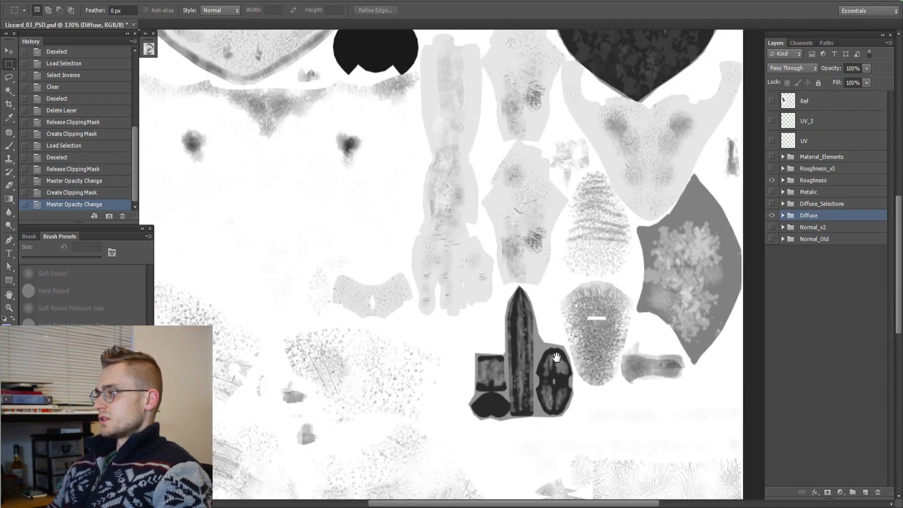
{"action": "left_click_drag", "start_coordinate": [490, 364], "coordinate": [538, 275]}
{"action": "scroll", "coordinate": [535, 340], "scroll_direction": "up", "scroll_amount": 1, "text": "alt"}
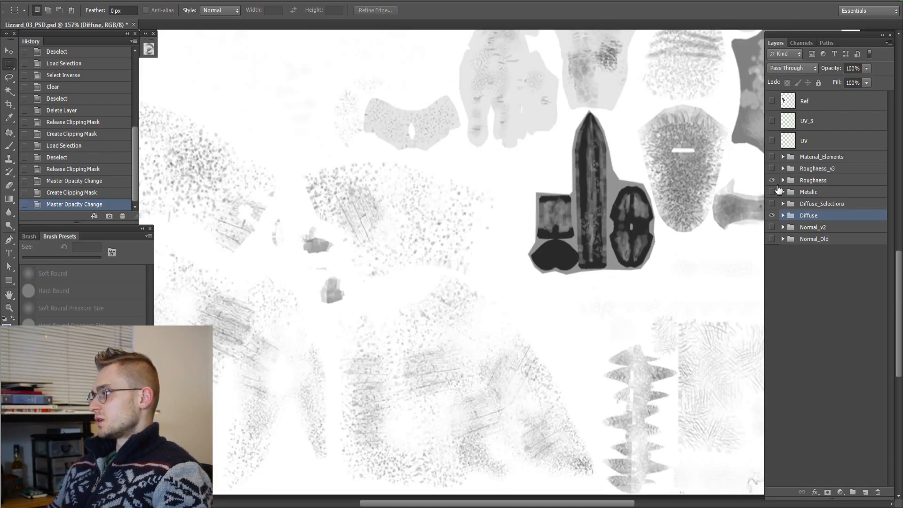
Hide the Roughness group, show Roughness_v3 instead, and look over its sword, cloth and leather pieces.
{"action": "left_click", "coordinate": [772, 180]}
{"action": "left_click", "coordinate": [772, 169]}
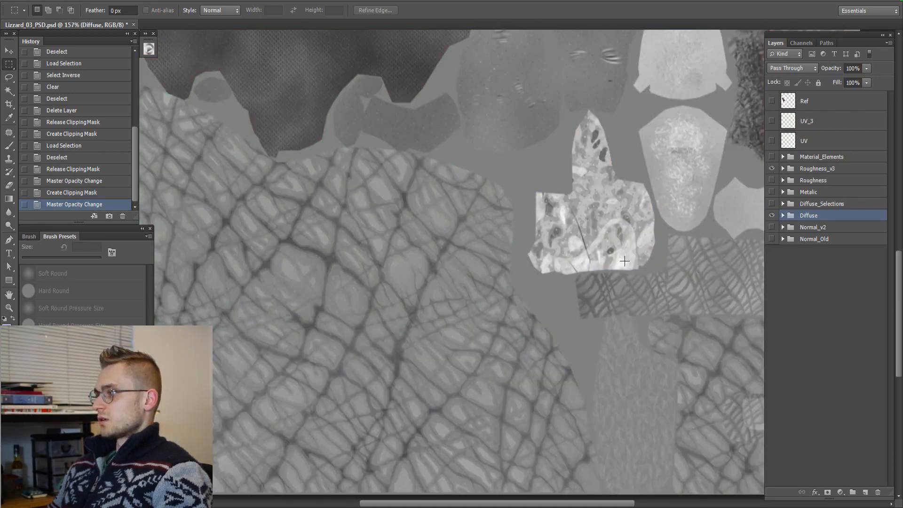
{"action": "left_click_drag", "start_coordinate": [624, 261], "coordinate": [564, 402]}
{"action": "left_click_drag", "start_coordinate": [547, 322], "coordinate": [484, 383]}
{"action": "scroll", "coordinate": [497, 360], "scroll_direction": "down", "scroll_amount": 2, "text": "alt"}
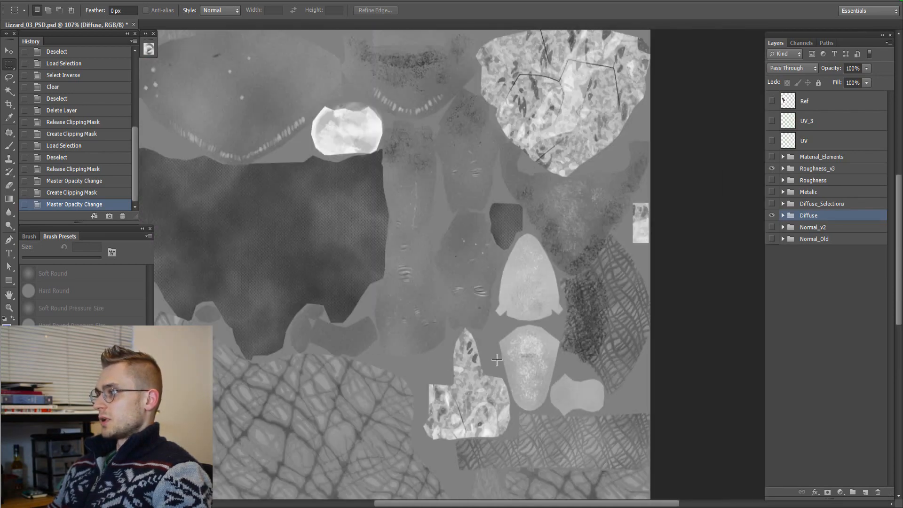
{"action": "left_click_drag", "start_coordinate": [526, 286], "coordinate": [515, 245]}
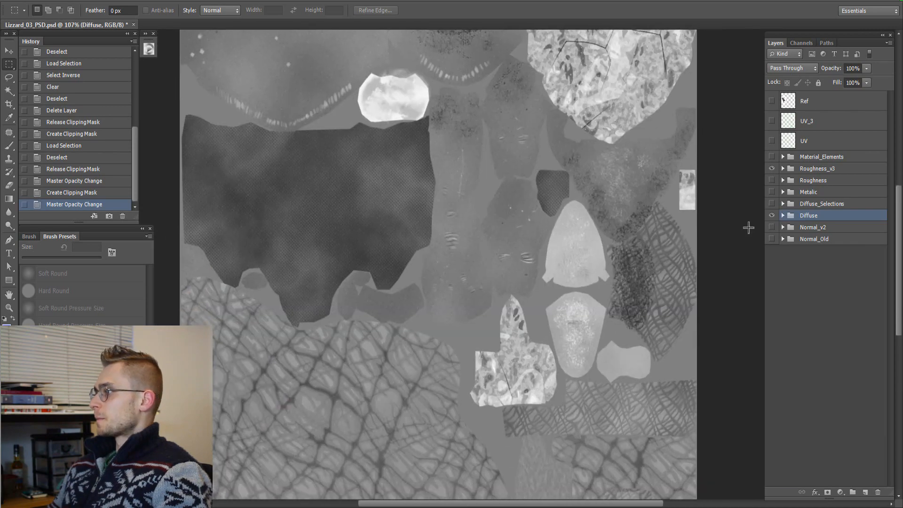
Expand the Roughness_v3 group and inspect the armor, cloth, helmet and skin pieces up close.
{"action": "left_click", "coordinate": [783, 169]}
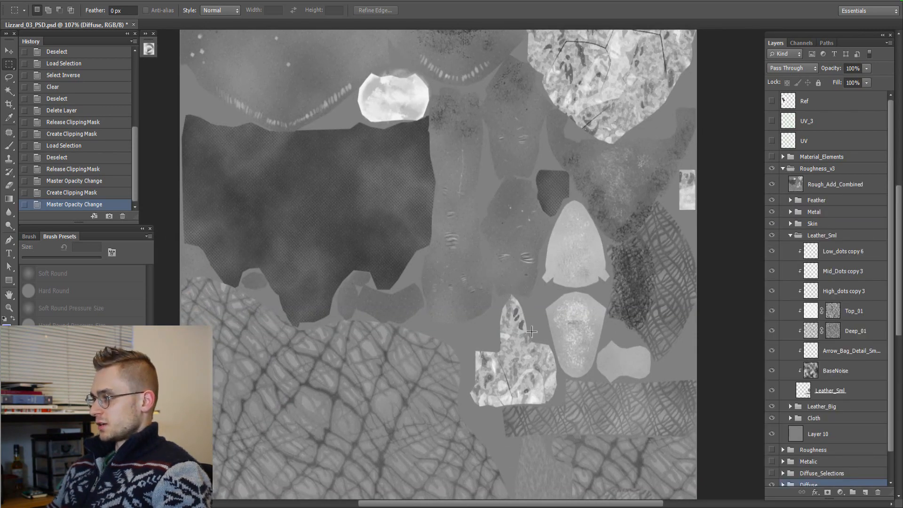
{"action": "scroll", "coordinate": [532, 331], "scroll_direction": "up", "scroll_amount": 3, "text": "alt"}
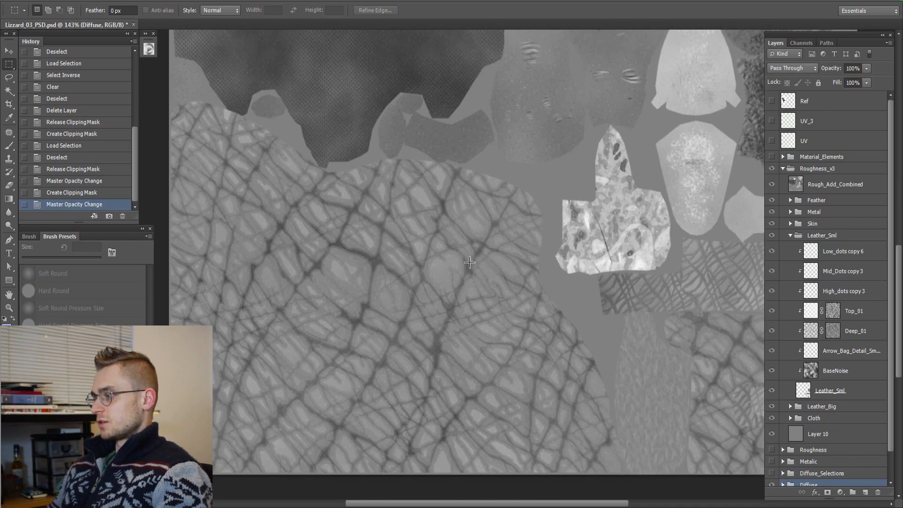
{"action": "left_click_drag", "start_coordinate": [495, 285], "coordinate": [361, 382]}
{"action": "left_click_drag", "start_coordinate": [519, 123], "coordinate": [548, 309]}
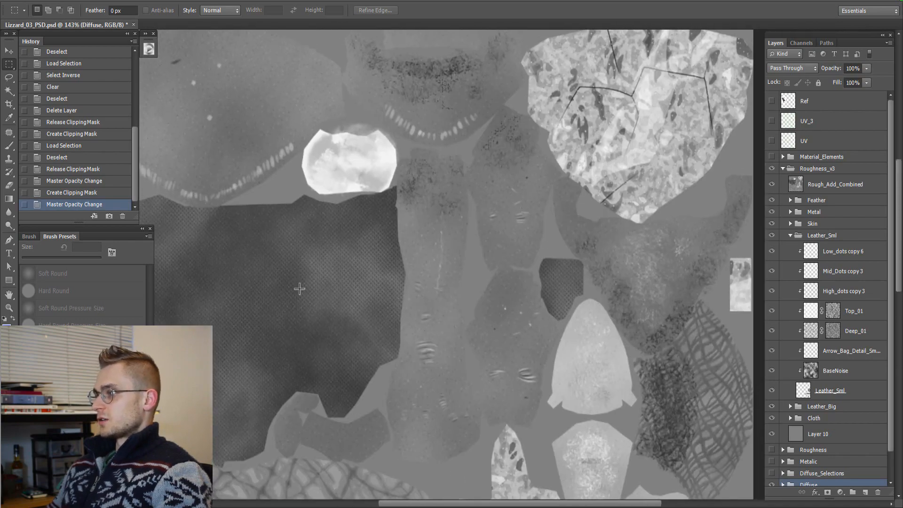
{"action": "left_click_drag", "start_coordinate": [621, 171], "coordinate": [514, 201]}
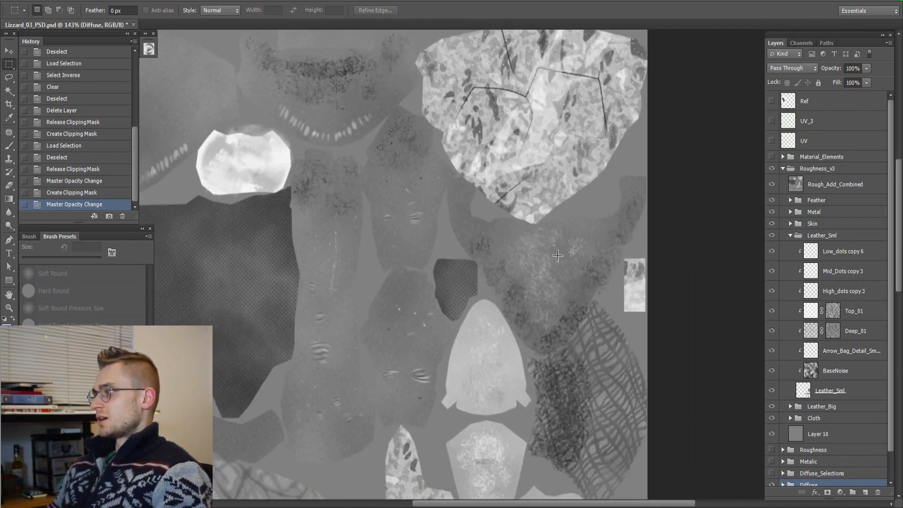
{"action": "left_click_drag", "start_coordinate": [499, 273], "coordinate": [518, 264]}
{"action": "left_click_drag", "start_coordinate": [443, 270], "coordinate": [538, 276]}
{"action": "left_click_drag", "start_coordinate": [546, 341], "coordinate": [598, 295]}
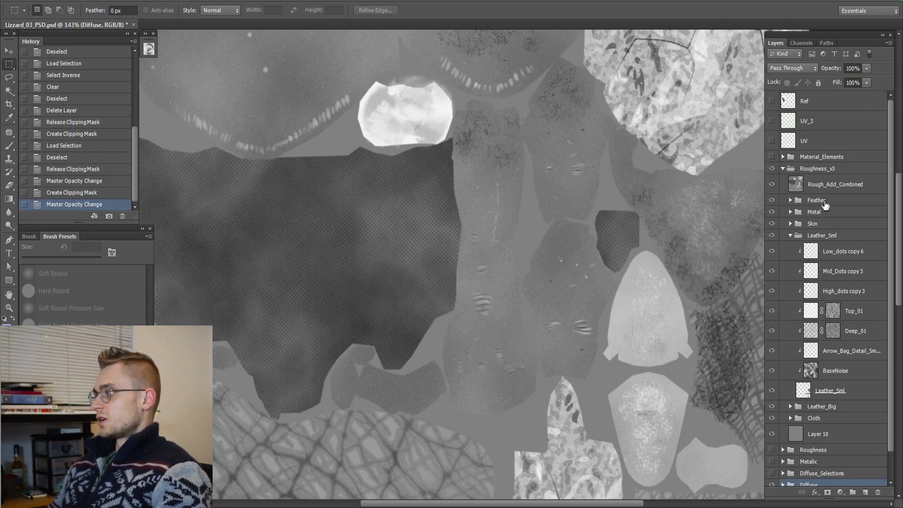
Select the Rough_Add_Combined layer and toggle its visibility to compare its effect on the skin and cloth pieces.
{"action": "left_click", "coordinate": [816, 187]}
{"action": "left_click_drag", "start_coordinate": [672, 211], "coordinate": [680, 283]}
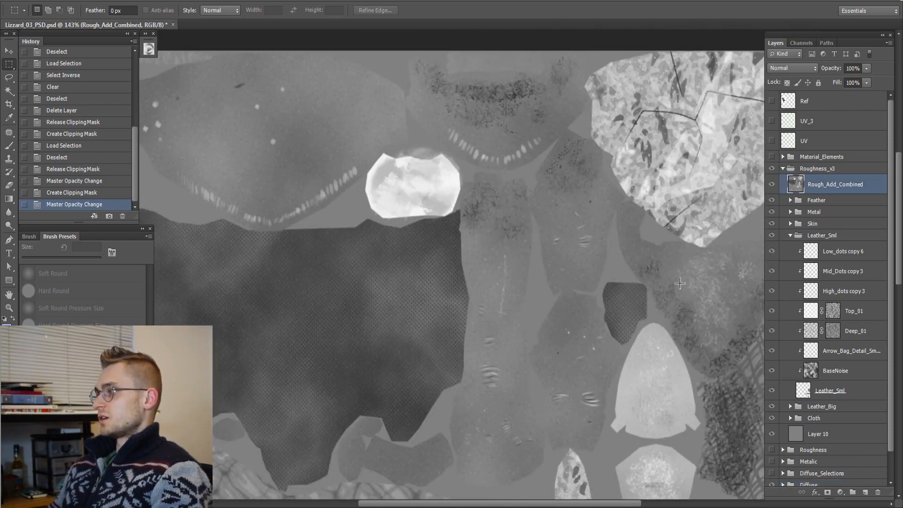
{"action": "key", "text": "ctrl+comma"}
{"action": "key", "text": "ctrl+comma"}
{"action": "key", "text": "ctrl+comma"}
{"action": "key", "text": "ctrl+comma"}
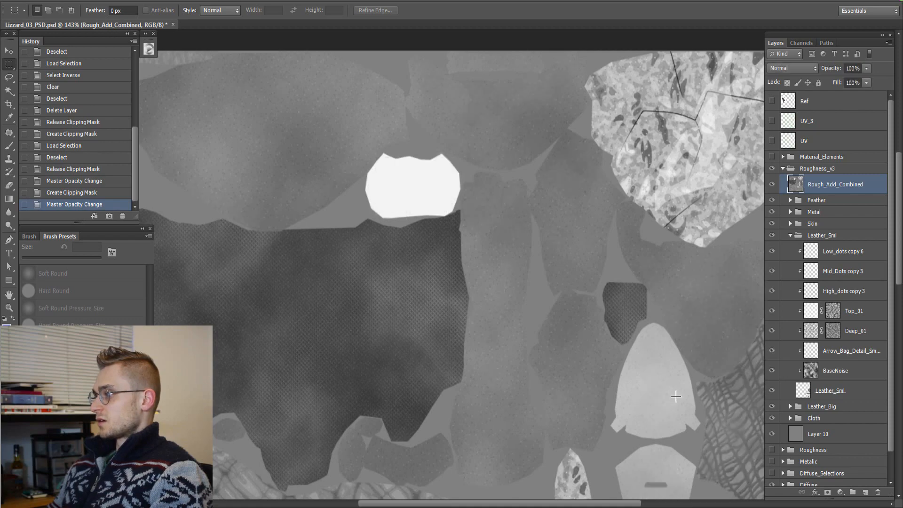
{"action": "key", "text": "ctrl+comma"}
Compare the head, eye and arm pieces up close with Rough_Add_Combined on and off, leaving the layer visible.
{"action": "left_click_drag", "start_coordinate": [637, 404], "coordinate": [527, 254]}
{"action": "left_click_drag", "start_coordinate": [585, 314], "coordinate": [646, 483]}
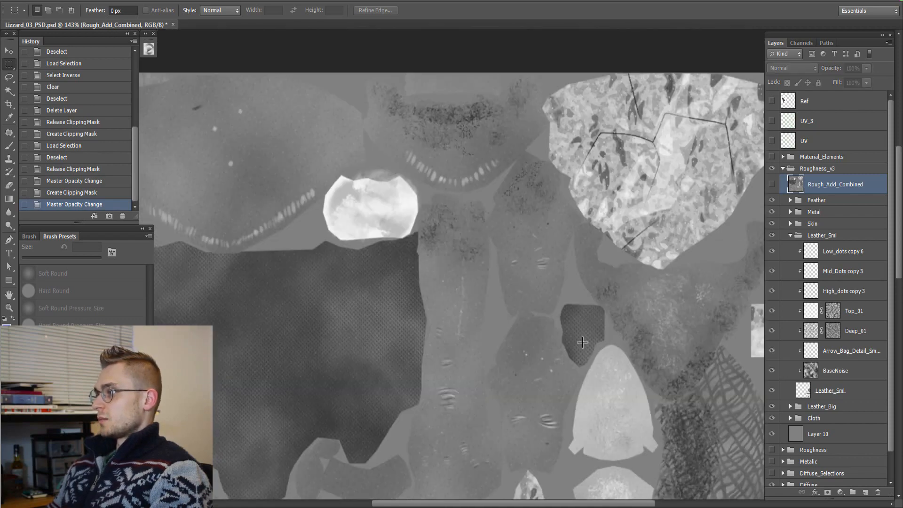
{"action": "left_click_drag", "start_coordinate": [466, 377], "coordinate": [538, 345]}
{"action": "scroll", "coordinate": [485, 175], "scroll_direction": "up", "scroll_amount": 3, "text": "alt"}
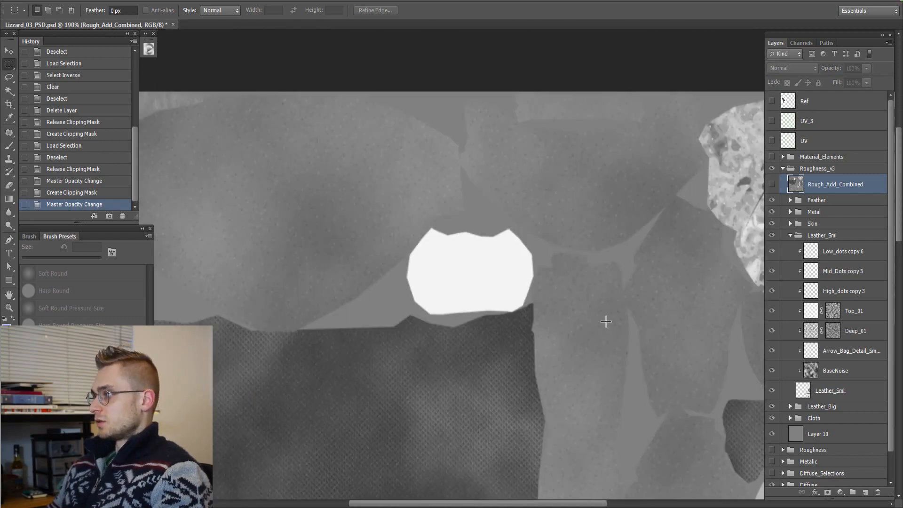
{"action": "left_click_drag", "start_coordinate": [592, 377], "coordinate": [476, 240]}
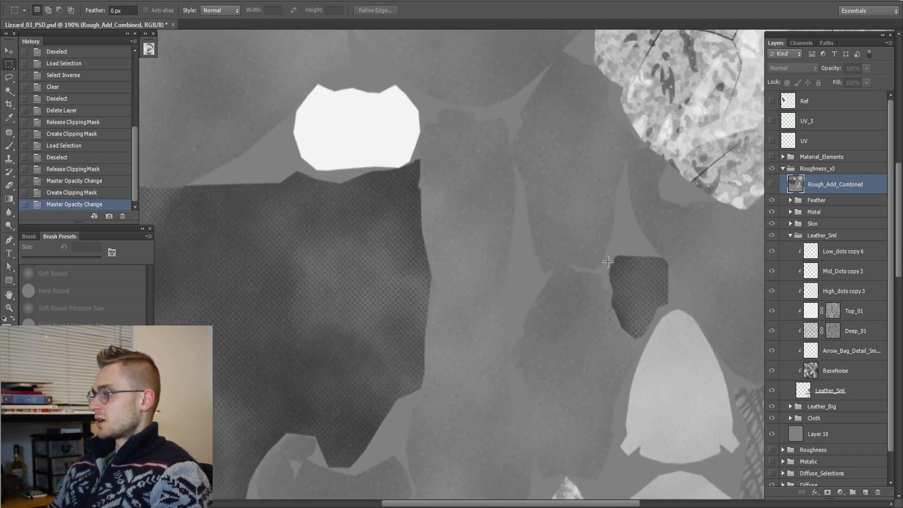
{"action": "key", "text": "ctrl+comma"}
{"action": "left_click_drag", "start_coordinate": [498, 303], "coordinate": [568, 365]}
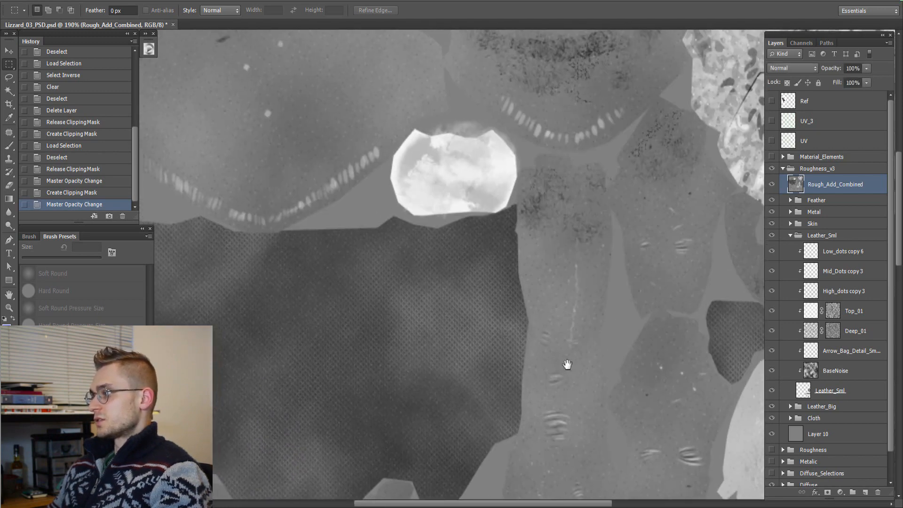
{"action": "left_click_drag", "start_coordinate": [570, 309], "coordinate": [600, 369]}
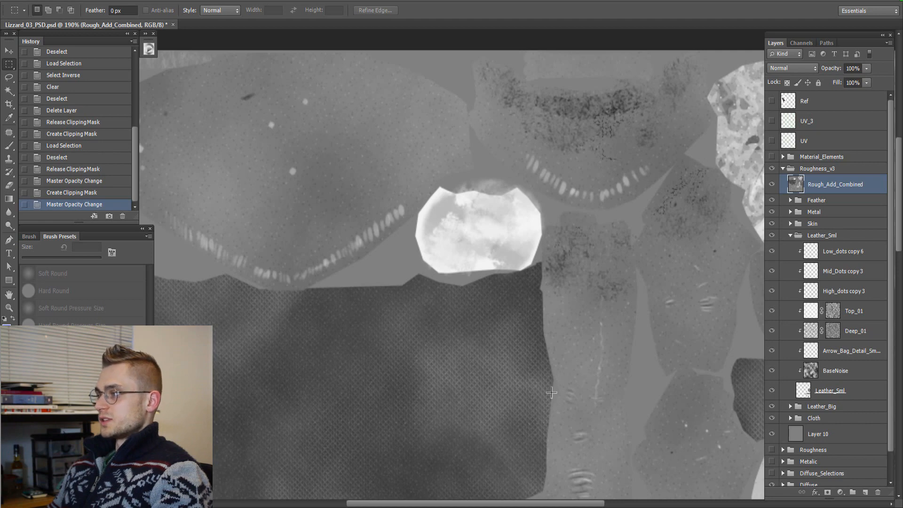
{"action": "key", "text": "ctrl+comma"}
{"action": "key", "text": "ctrl+comma"}
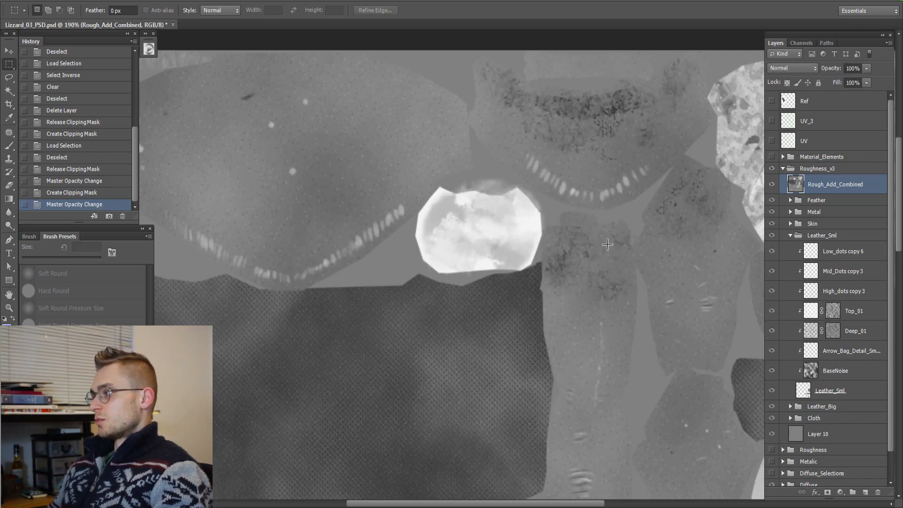
Examine the combined Roughness_v3 map from the sword and strap pieces up to the helmet and head.
{"action": "left_click_drag", "start_coordinate": [607, 244], "coordinate": [436, 198]}
{"action": "left_click_drag", "start_coordinate": [488, 229], "coordinate": [507, 127]}
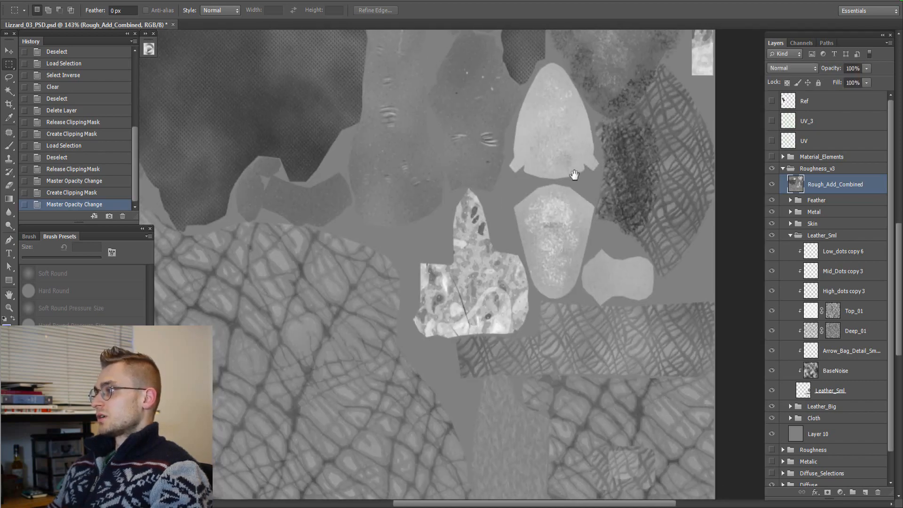
{"action": "left_click_drag", "start_coordinate": [575, 174], "coordinate": [592, 299]}
{"action": "scroll", "coordinate": [529, 241], "scroll_direction": "up", "scroll_amount": 4, "text": "alt"}
{"action": "left_click_drag", "start_coordinate": [565, 263], "coordinate": [588, 326]}
{"action": "left_click_drag", "start_coordinate": [400, 188], "coordinate": [503, 286]}
{"action": "scroll", "coordinate": [503, 287], "scroll_direction": "down", "scroll_amount": 3, "text": "alt"}
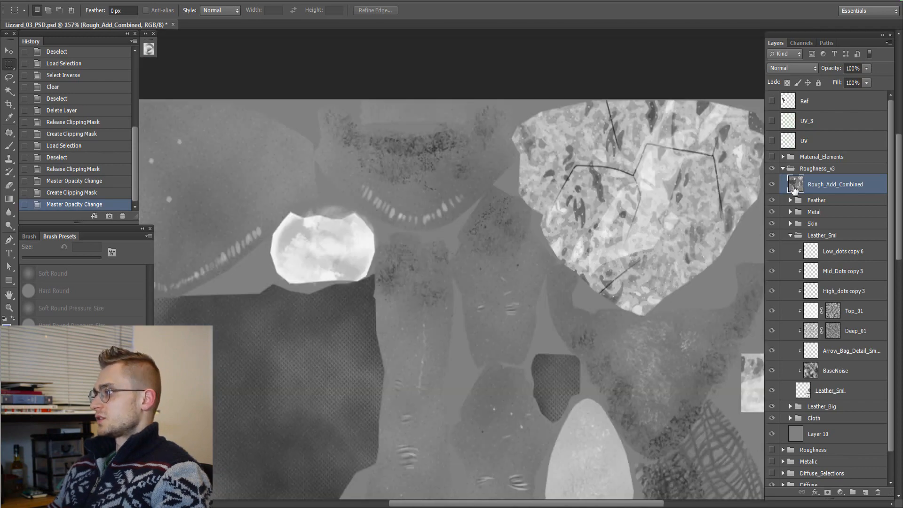
Collapse and hide Roughness_v3, and check the whole Material_Elements map before hiding it again.
{"action": "left_click", "coordinate": [786, 169]}
{"action": "left_click", "coordinate": [783, 168]}
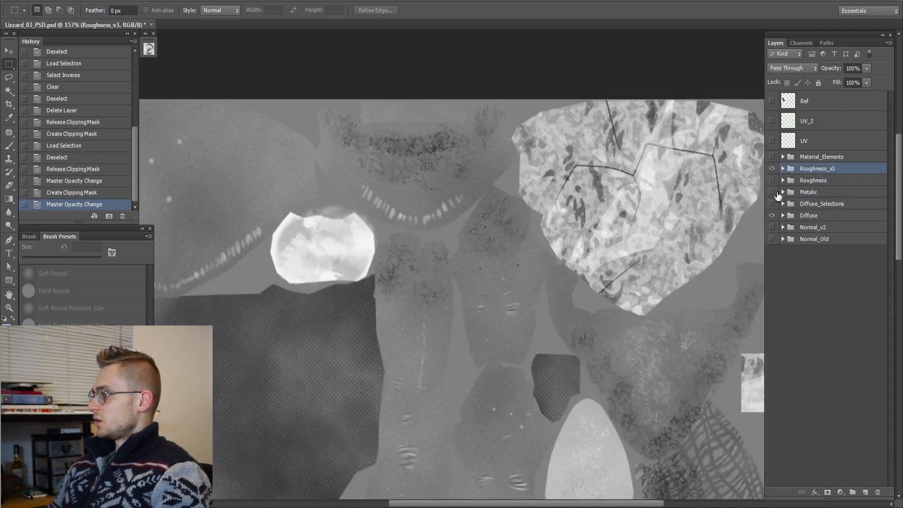
{"action": "left_click", "coordinate": [772, 169]}
{"action": "left_click", "coordinate": [772, 157]}
{"action": "scroll", "coordinate": [618, 209], "scroll_direction": "down", "scroll_amount": 3, "text": "alt"}
{"action": "scroll", "coordinate": [631, 255], "scroll_direction": "down", "scroll_amount": 1, "text": "alt"}
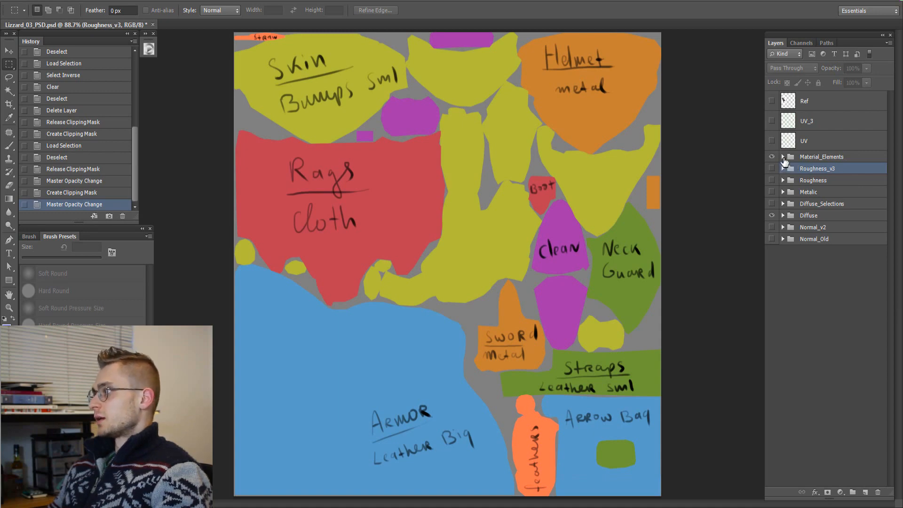
{"action": "left_click", "coordinate": [772, 156]}
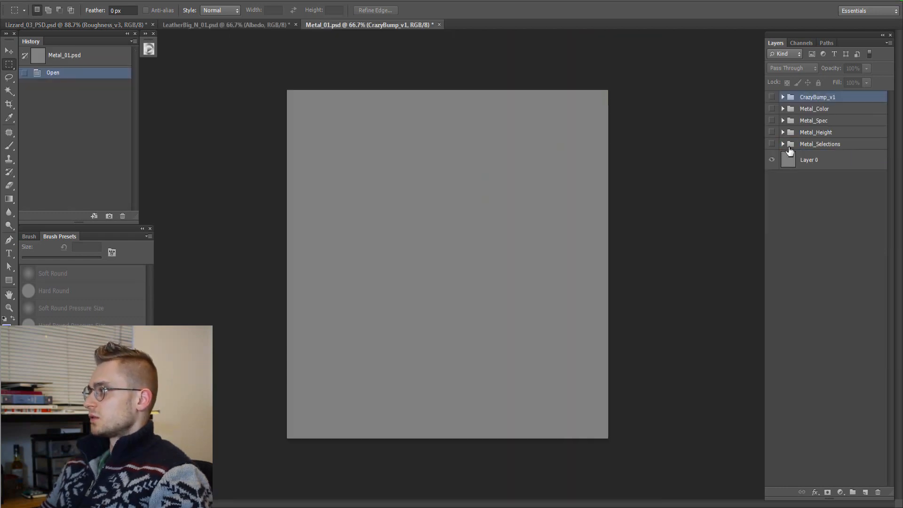
In Metal_01.psd, show the Metal_Selections group, hide its layers from Layer 67 down to Layer 72, and collapse it.
{"action": "left_click", "coordinate": [783, 144]}
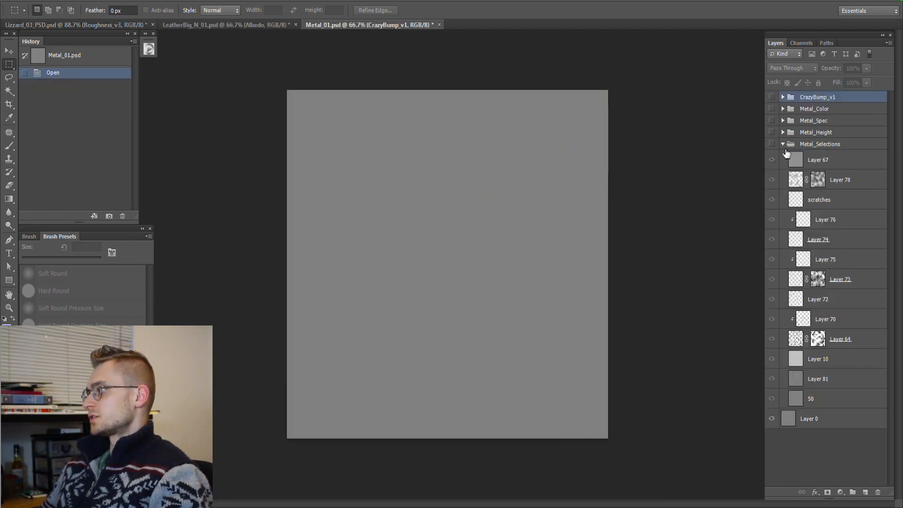
{"action": "left_click", "coordinate": [773, 144]}
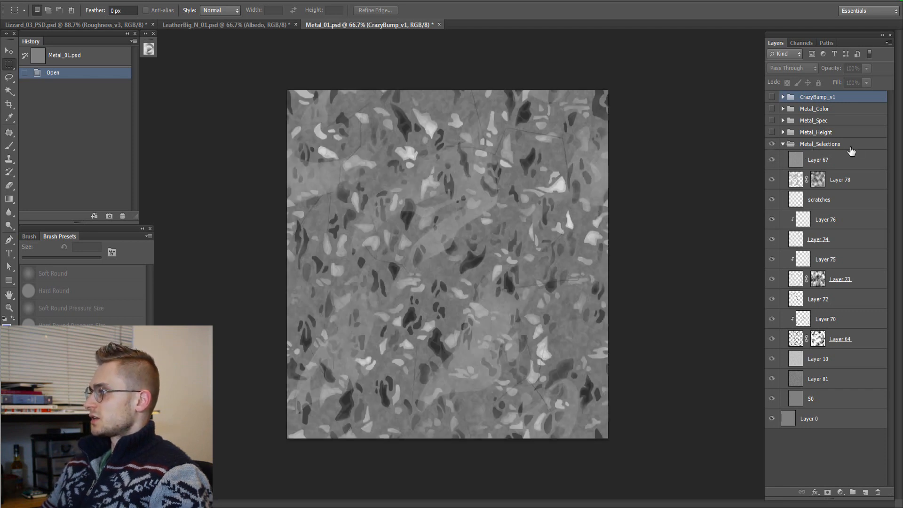
{"action": "left_click_drag", "start_coordinate": [773, 161], "coordinate": [781, 297]}
{"action": "left_click", "coordinate": [783, 143]}
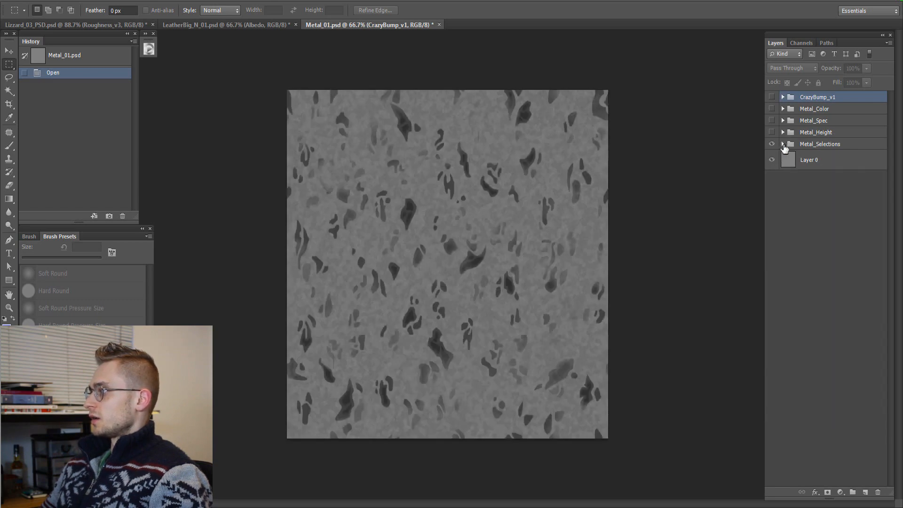
Replace Metal_Selections with Metal_Height, and turn on its layers from Scratches up to Top_Dots before collapsing the group.
{"action": "left_click", "coordinate": [773, 144]}
{"action": "left_click", "coordinate": [772, 132]}
{"action": "left_click", "coordinate": [783, 133]}
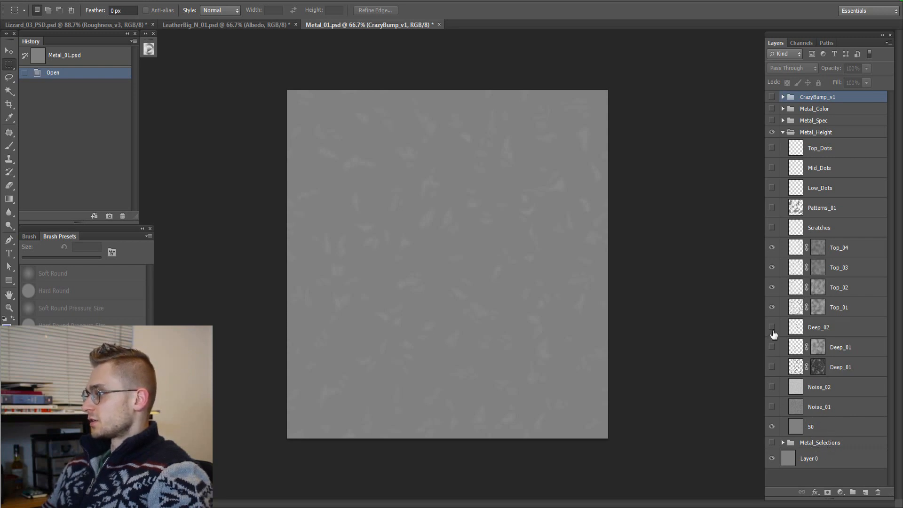
{"action": "left_click", "coordinate": [772, 228]}
{"action": "left_click_drag", "start_coordinate": [772, 208], "coordinate": [763, 142]}
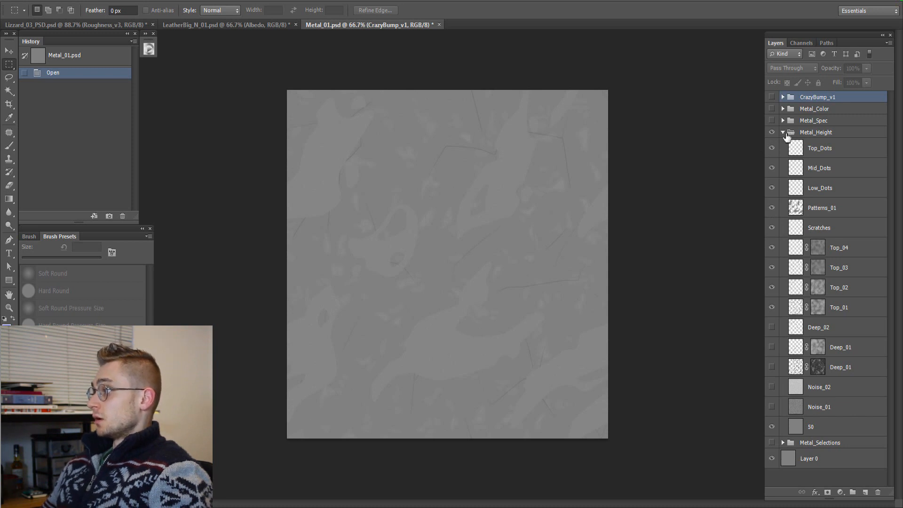
{"action": "left_click", "coordinate": [784, 133]}
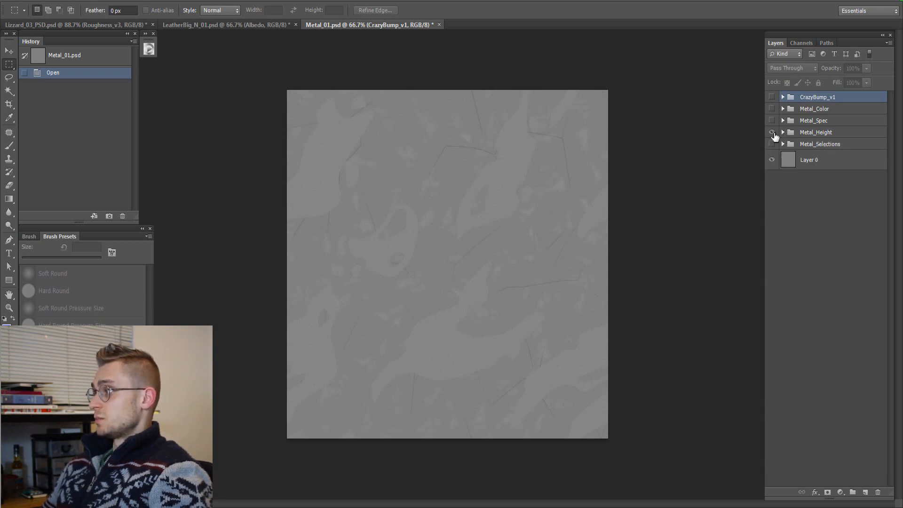
View the Metal_Spec map, hide it again, and show the Metal_Color map.
{"action": "left_click", "coordinate": [773, 122]}
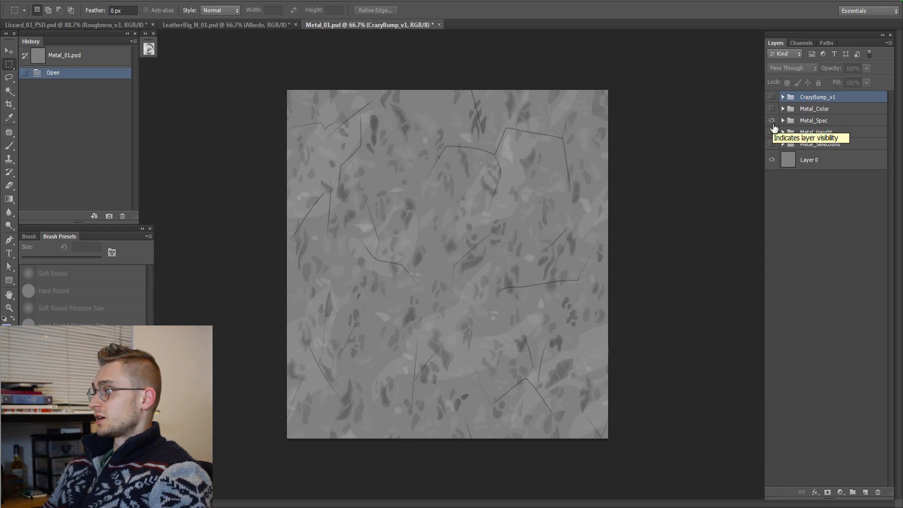
{"action": "left_click", "coordinate": [772, 120]}
{"action": "left_click", "coordinate": [772, 110]}
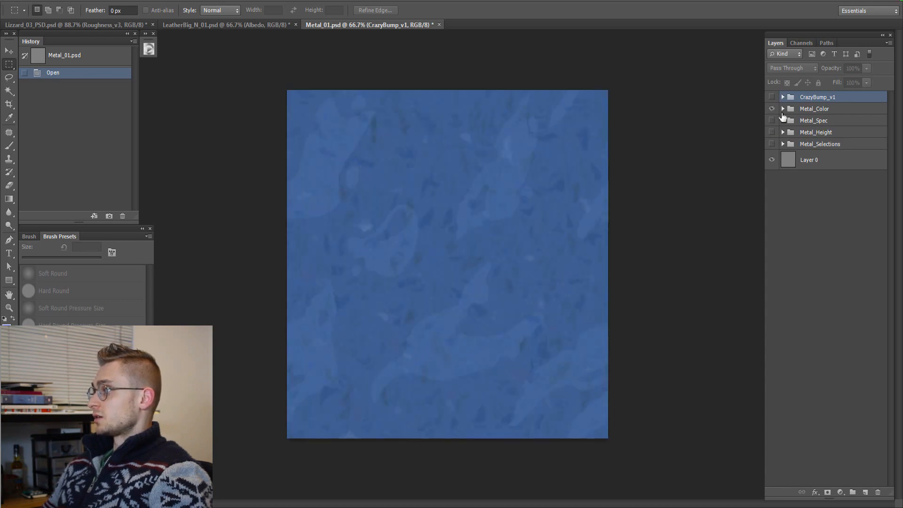
Expand the Metal_Color group to view its layers, and return to the Lizzard_03_PSD.psd document.
{"action": "left_click", "coordinate": [781, 112]}
{"action": "left_click", "coordinate": [782, 110]}
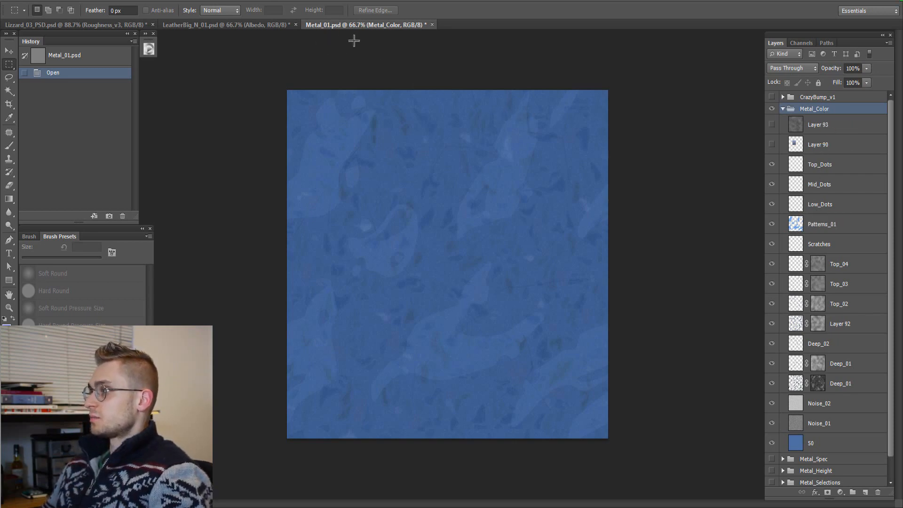
{"action": "left_click", "coordinate": [83, 28]}
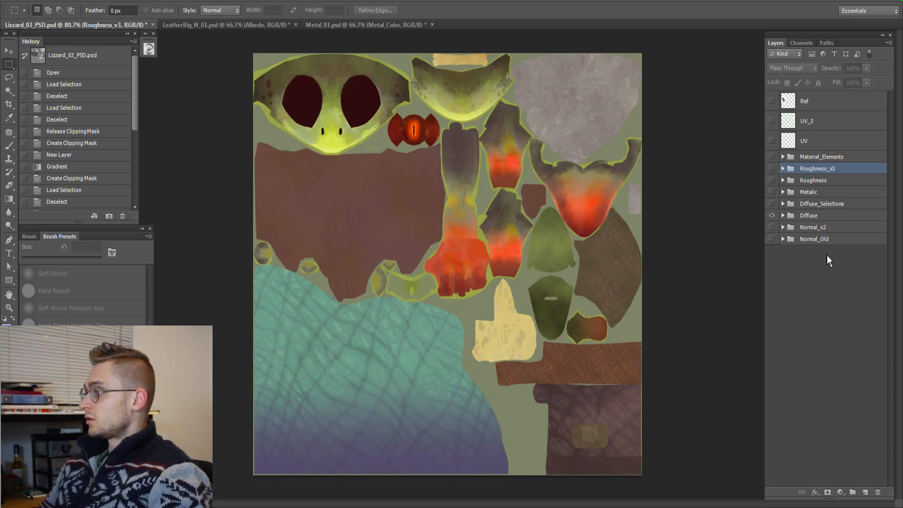
Expand the Diffuse group and its Metal subgroup to view the metal layers, and collapse Metal again.
{"action": "left_click", "coordinate": [783, 215]}
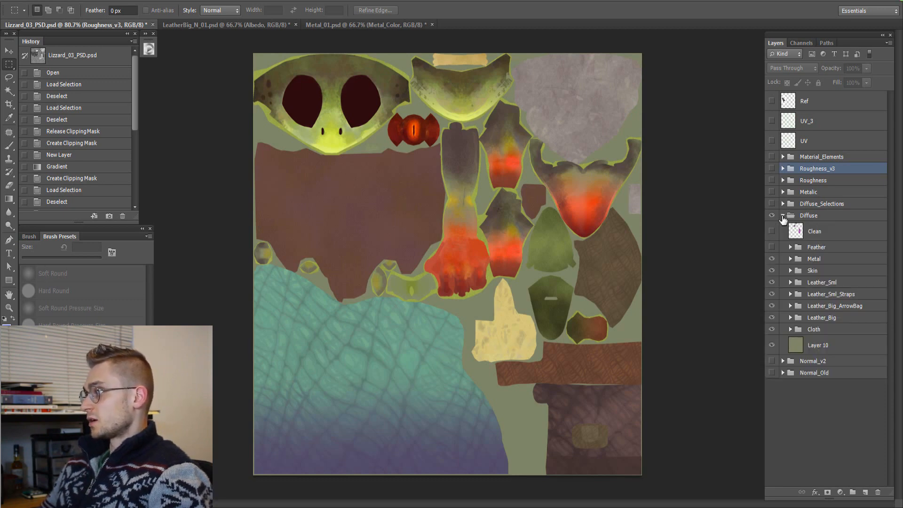
{"action": "left_click", "coordinate": [790, 259]}
{"action": "scroll", "coordinate": [822, 257], "scroll_direction": "down", "scroll_amount": 4}
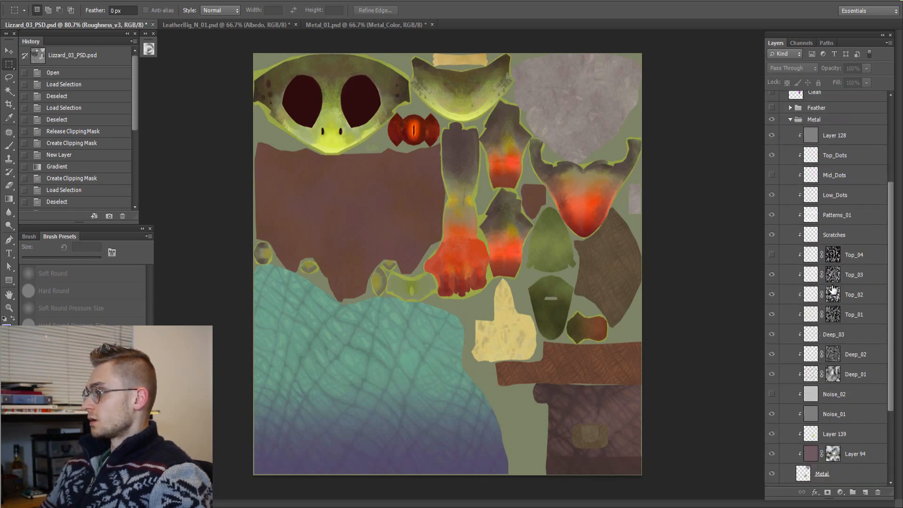
{"action": "scroll", "coordinate": [822, 258], "scroll_direction": "up", "scroll_amount": 4}
{"action": "left_click", "coordinate": [821, 259]}
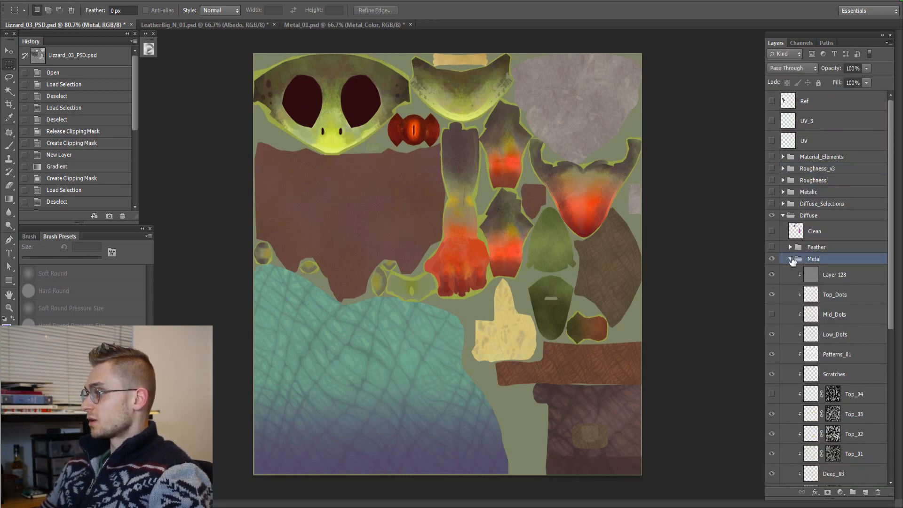
{"action": "left_click", "coordinate": [792, 260]}
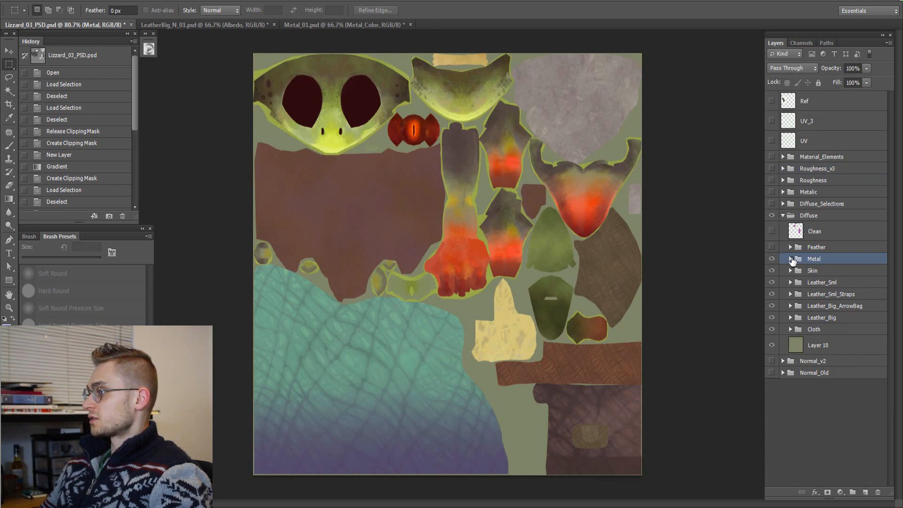
Merge the Metal, Skin, Leather_Sml, Leather_Sml_Straps and Leather_Big_ArrowBag groups in Diffuse into one layer each.
{"action": "key", "text": "ctrl+e"}
{"action": "left_click", "coordinate": [814, 279]}
{"action": "key", "text": "ctrl+e"}
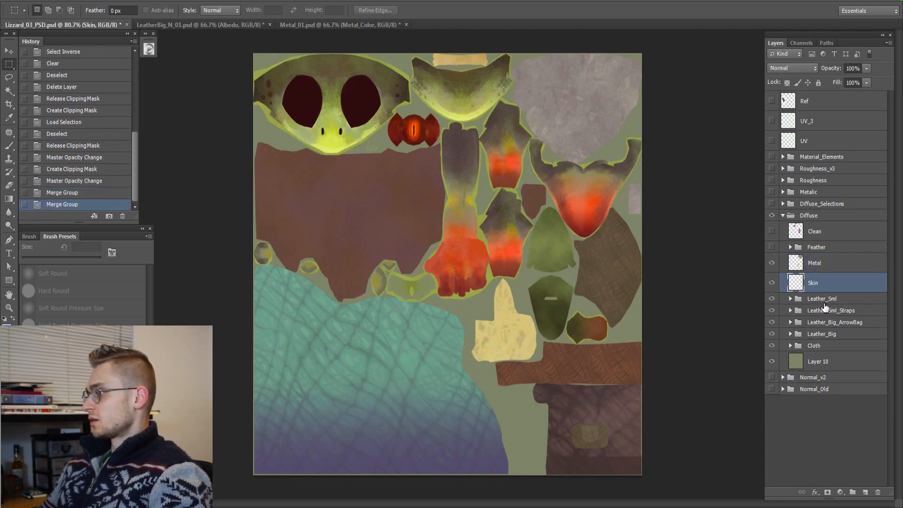
{"action": "left_click", "coordinate": [822, 300]}
{"action": "key", "text": "ctrl+e"}
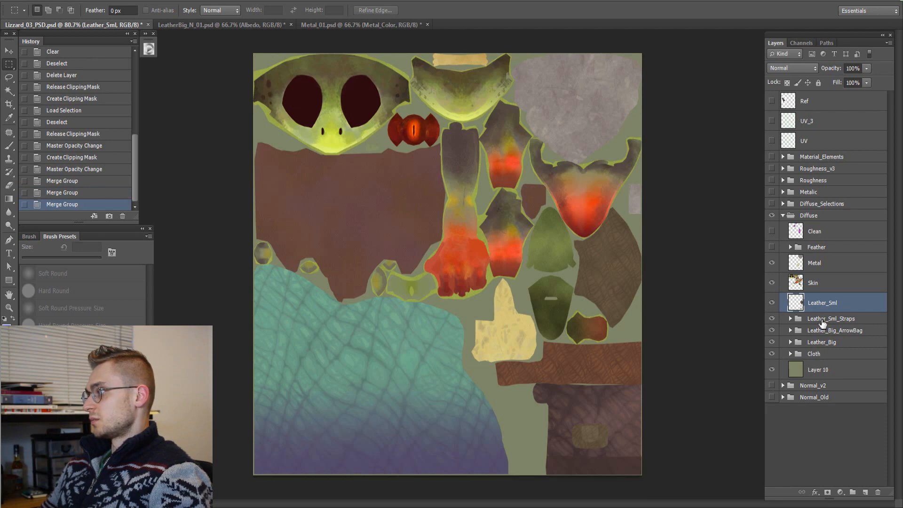
{"action": "left_click", "coordinate": [822, 320]}
{"action": "key", "text": "ctrl+e"}
{"action": "left_click", "coordinate": [820, 331]}
{"action": "key", "text": "ctrl+e"}
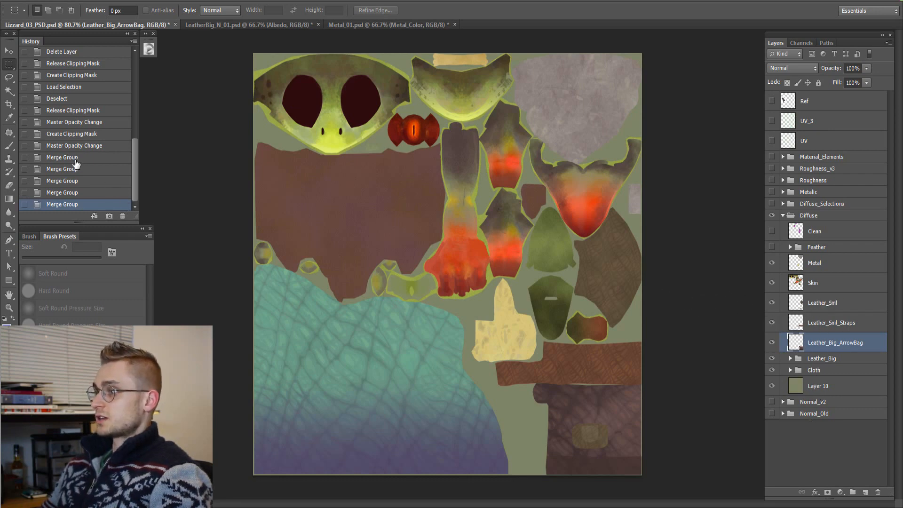
Revert the document history to the Master Opacity Change before the group merges, and leave the Diffuse group expanded.
{"action": "left_click", "coordinate": [64, 147]}
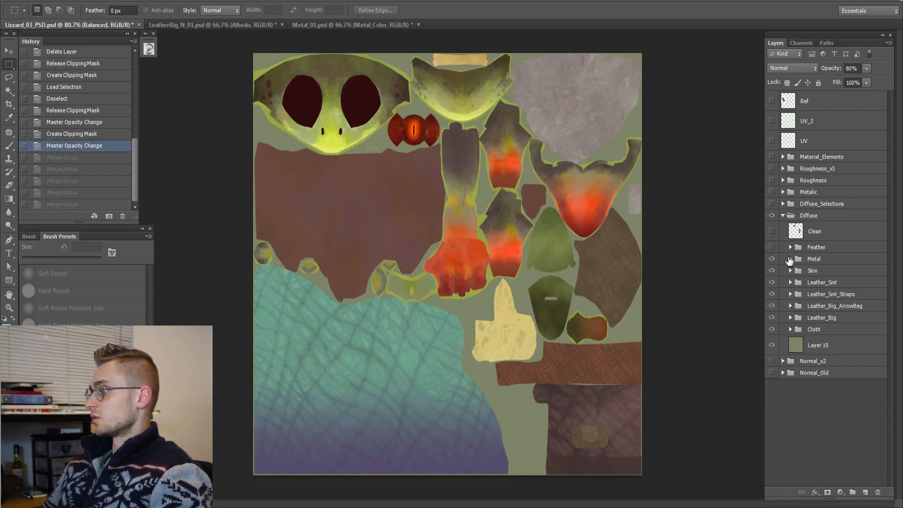
{"action": "left_click", "coordinate": [784, 216]}
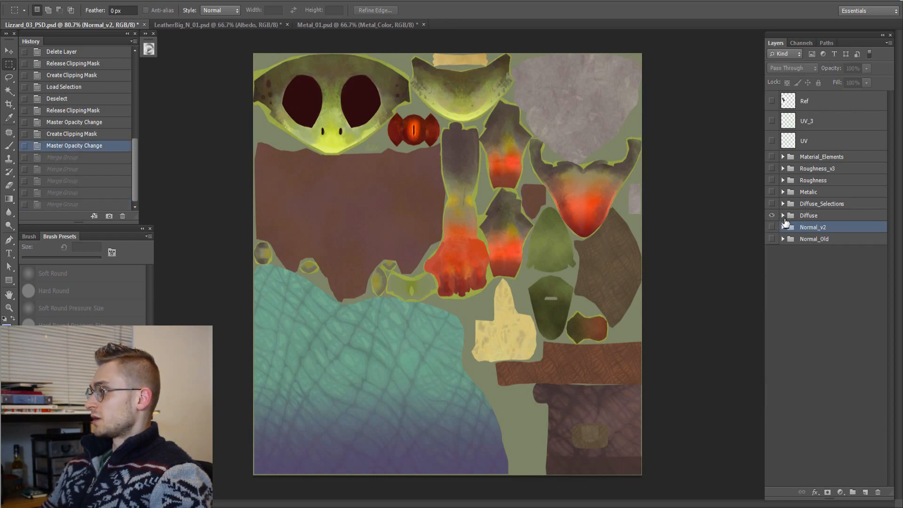
{"action": "left_click", "coordinate": [783, 216]}
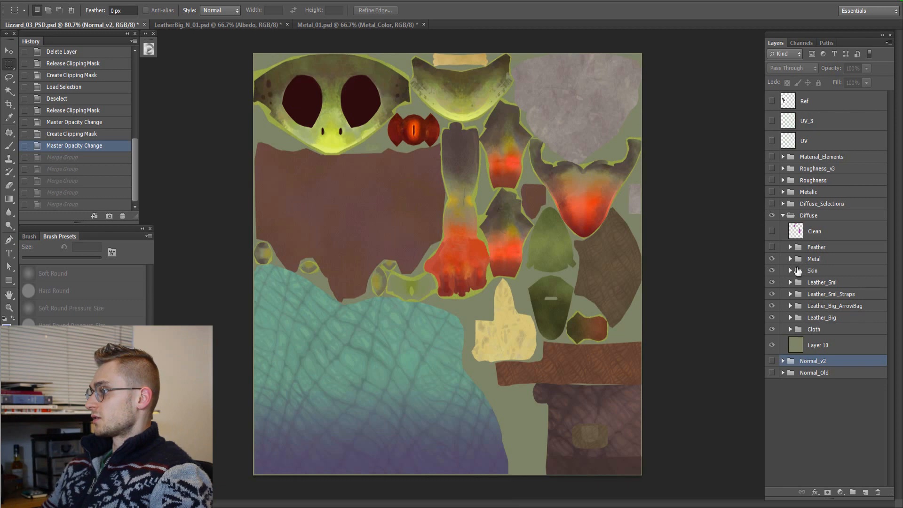